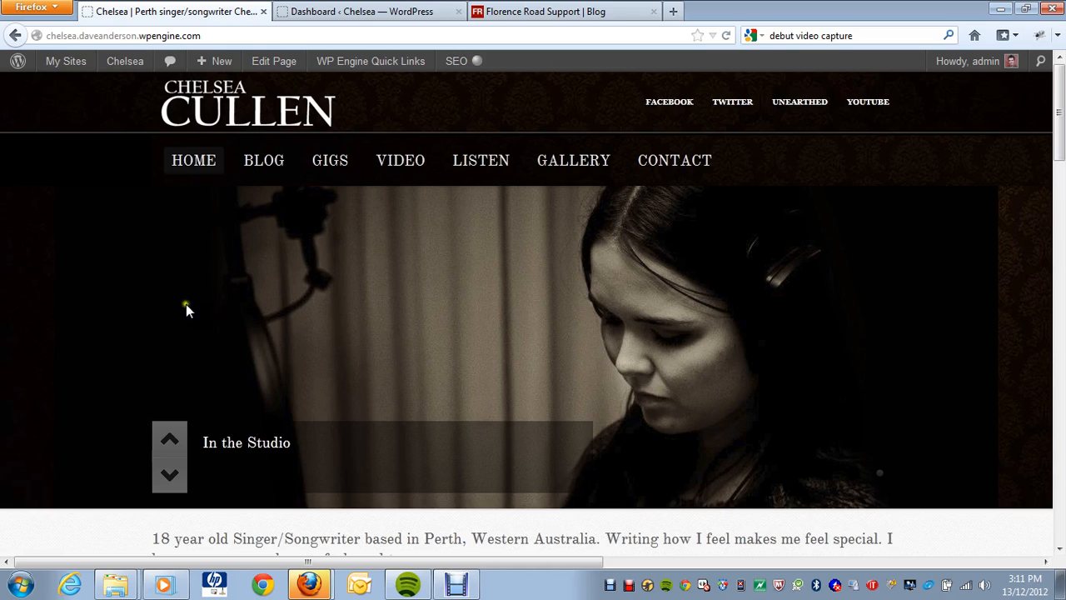
Advance the homepage's featured slider to the "On the keys" slide and highlight part of its caption.
click(170, 441)
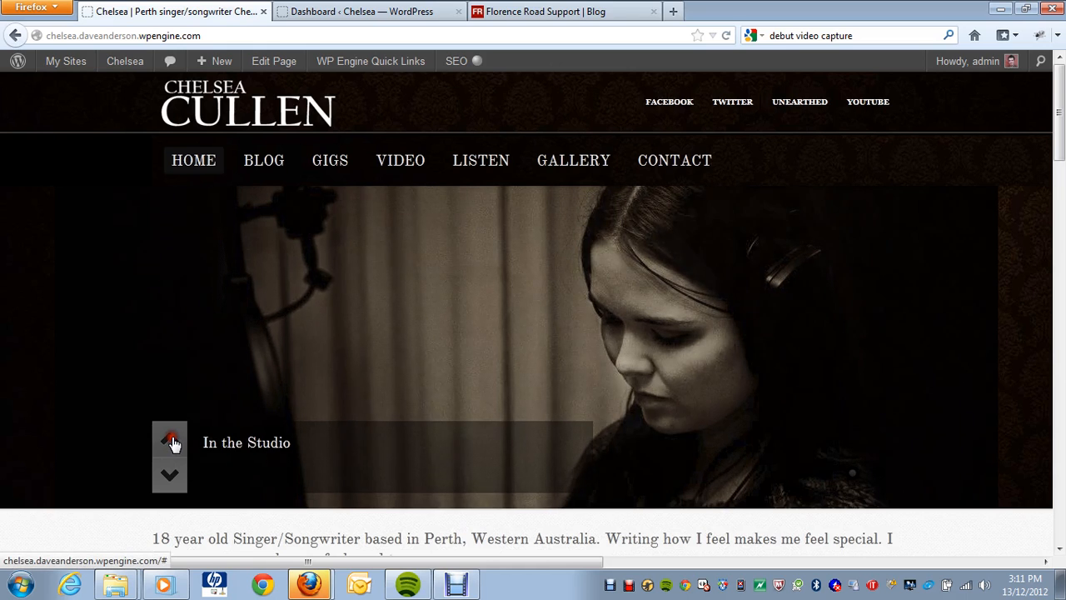
click(170, 441)
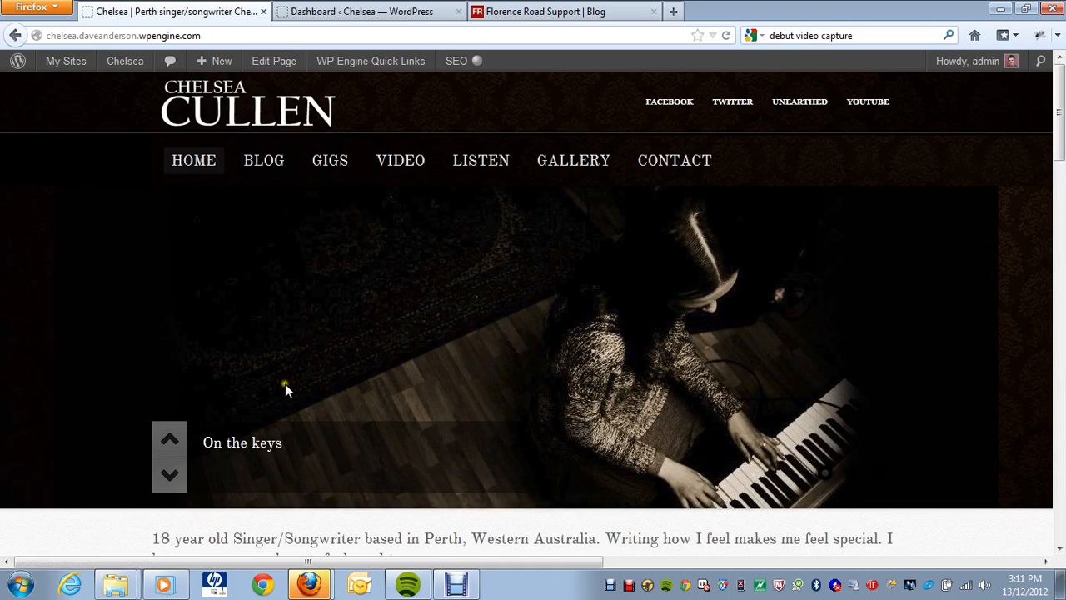
drag(267, 442, 231, 443)
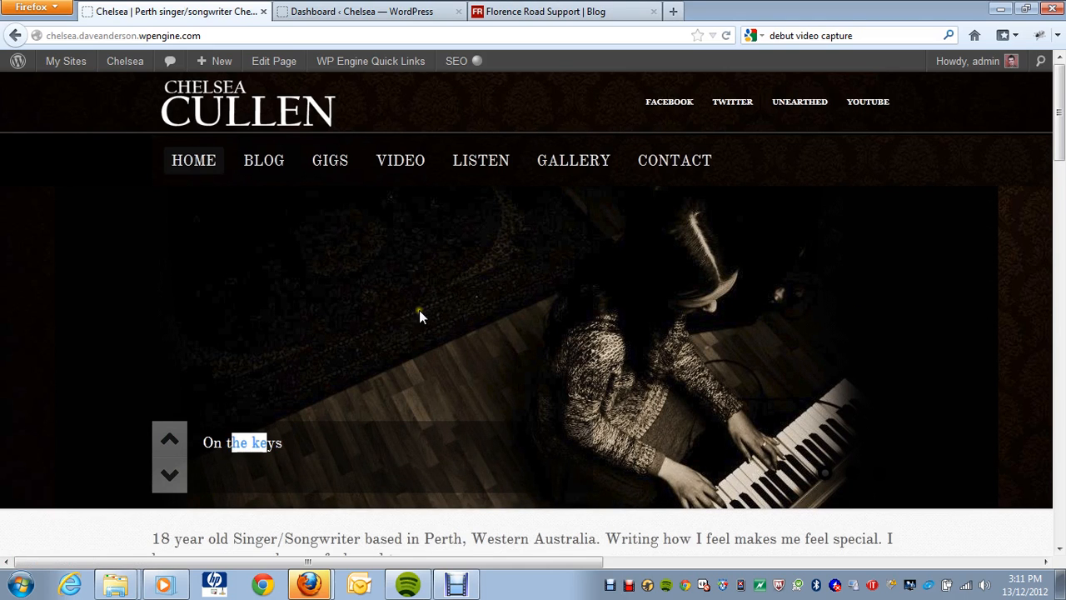
Highlight the two-line introductory tagline beneath the homepage's featured slider.
scroll(468, 322, down, 4)
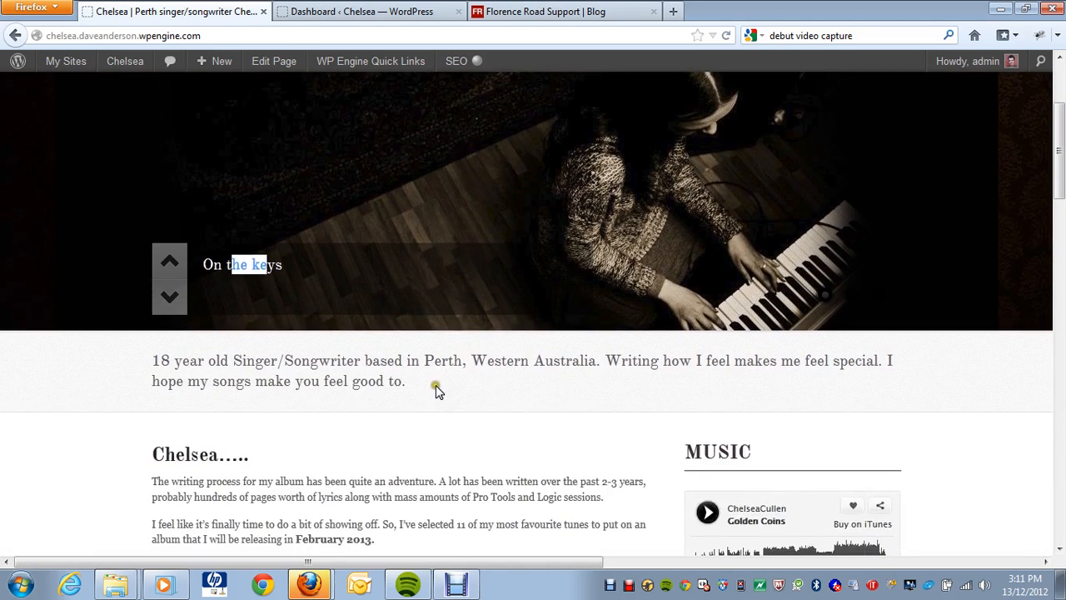
click(430, 382)
drag(429, 383, 154, 360)
Examine the homepage's music player, upcoming gigs, email signup form, recent posts, and the social media and contact footer.
scroll(96, 204, down, 6)
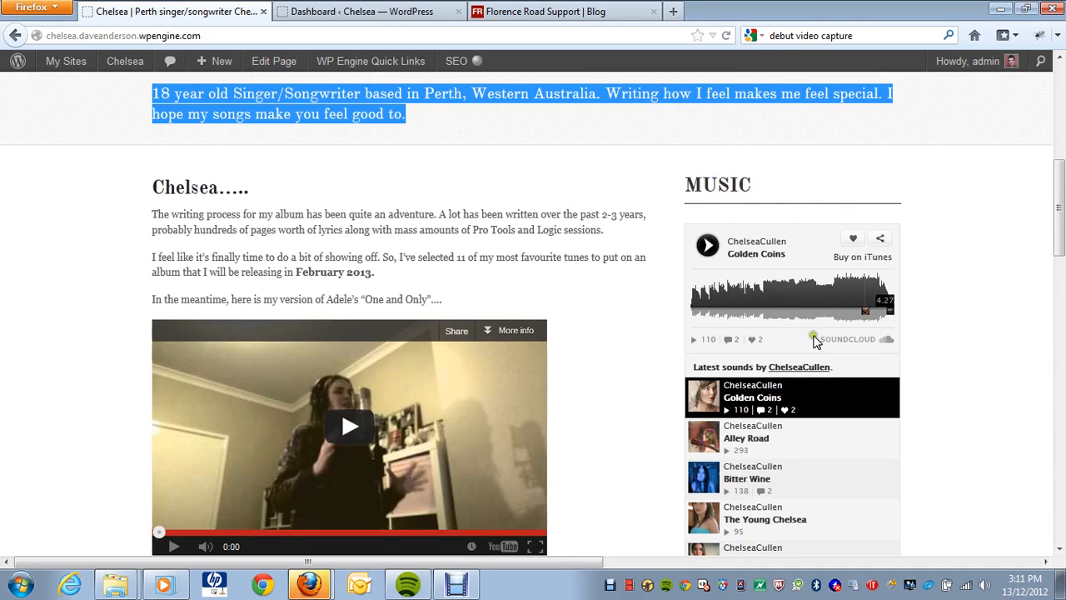
scroll(815, 339, down, 5)
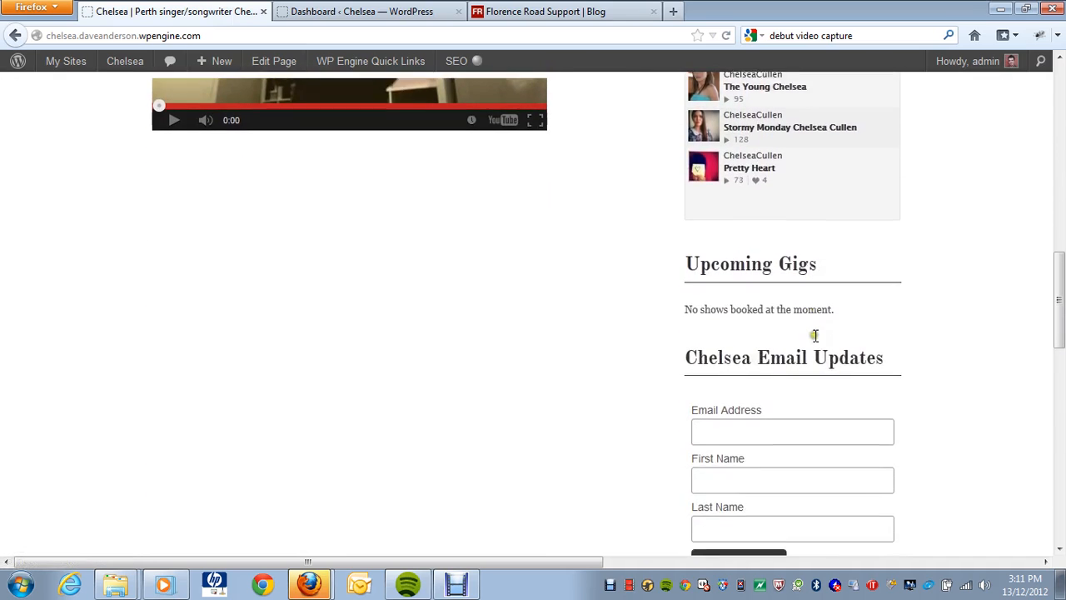
scroll(817, 335, up, 3)
scroll(844, 352, down, 1)
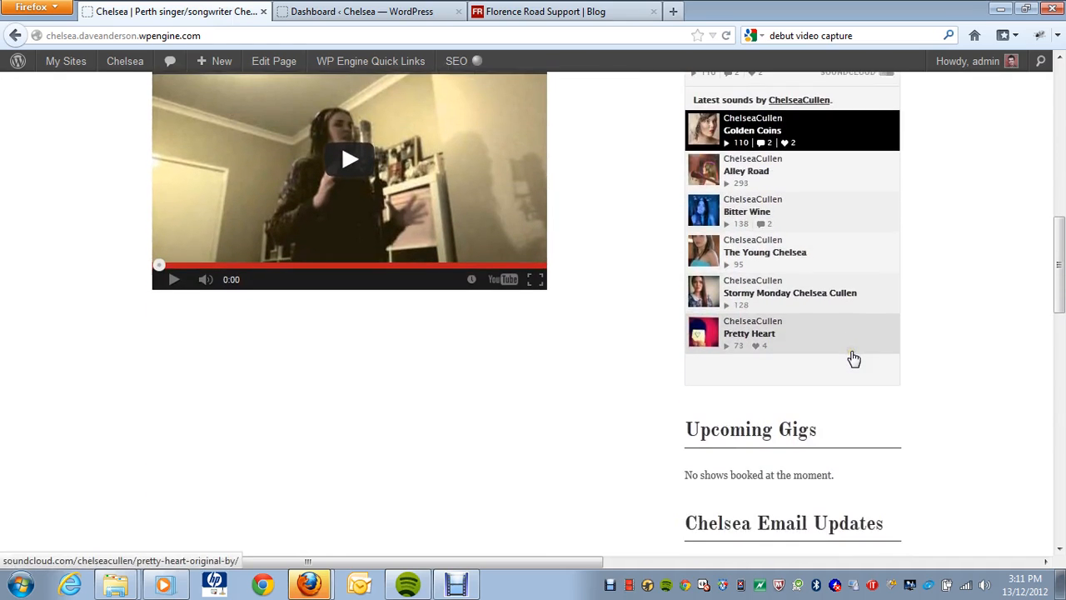
scroll(853, 358, down, 2)
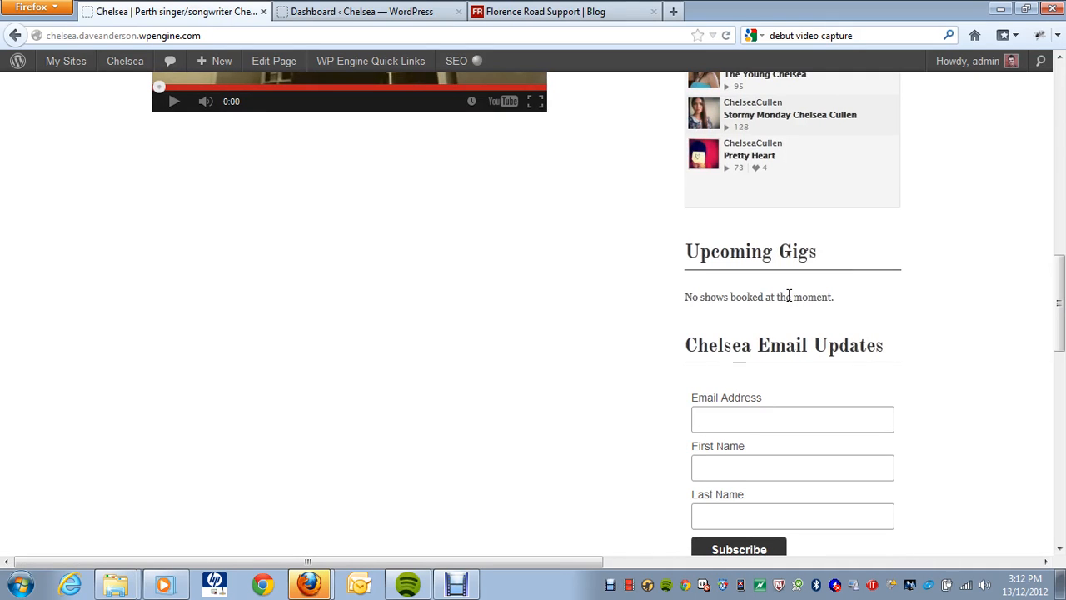
scroll(788, 296, down, 4)
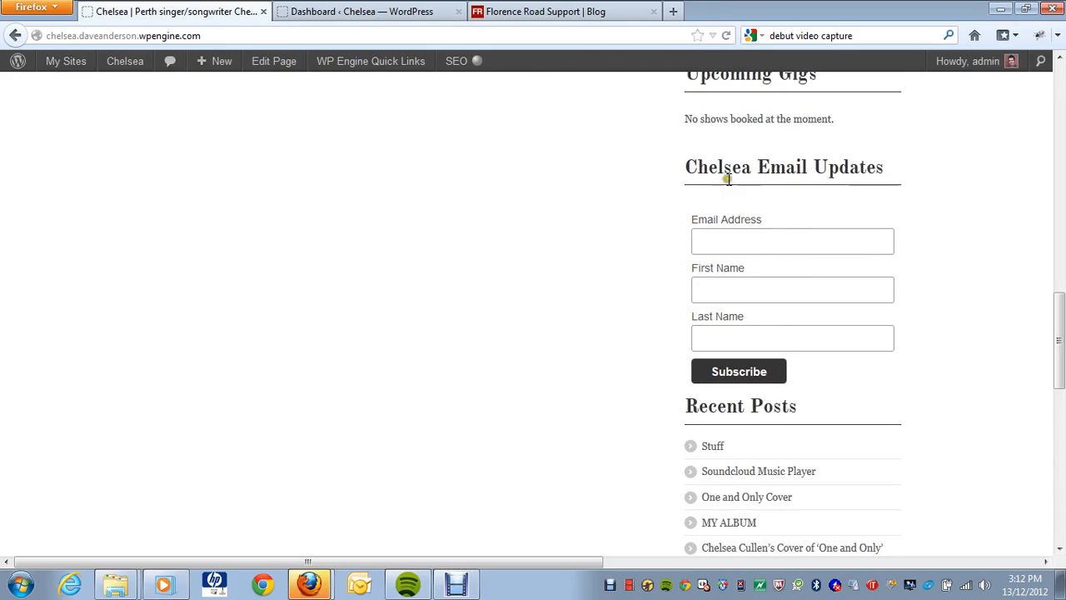
scroll(812, 252, down, 2)
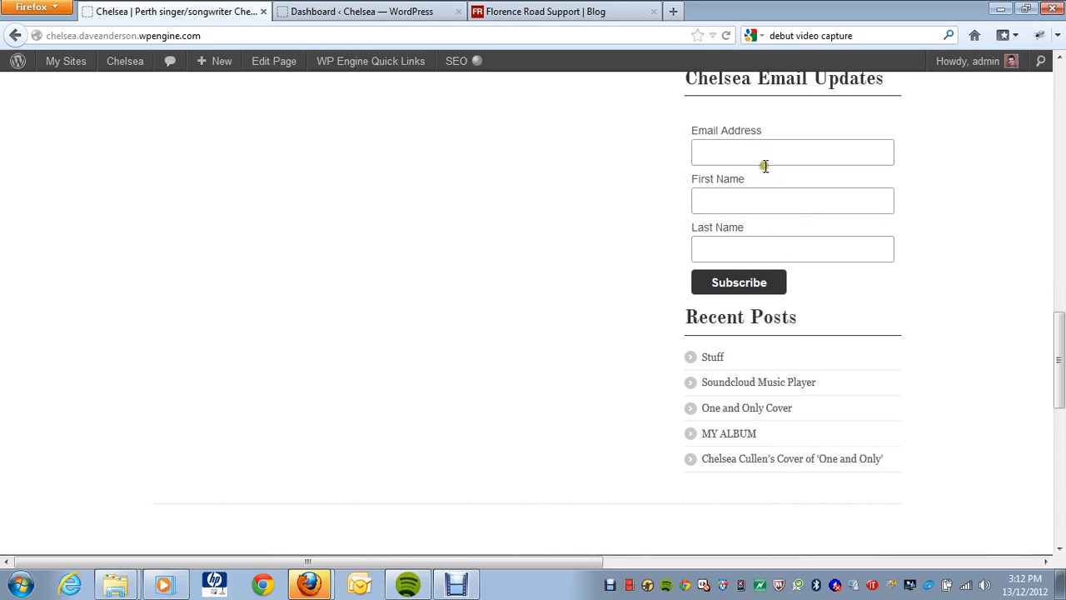
click(764, 155)
click(764, 193)
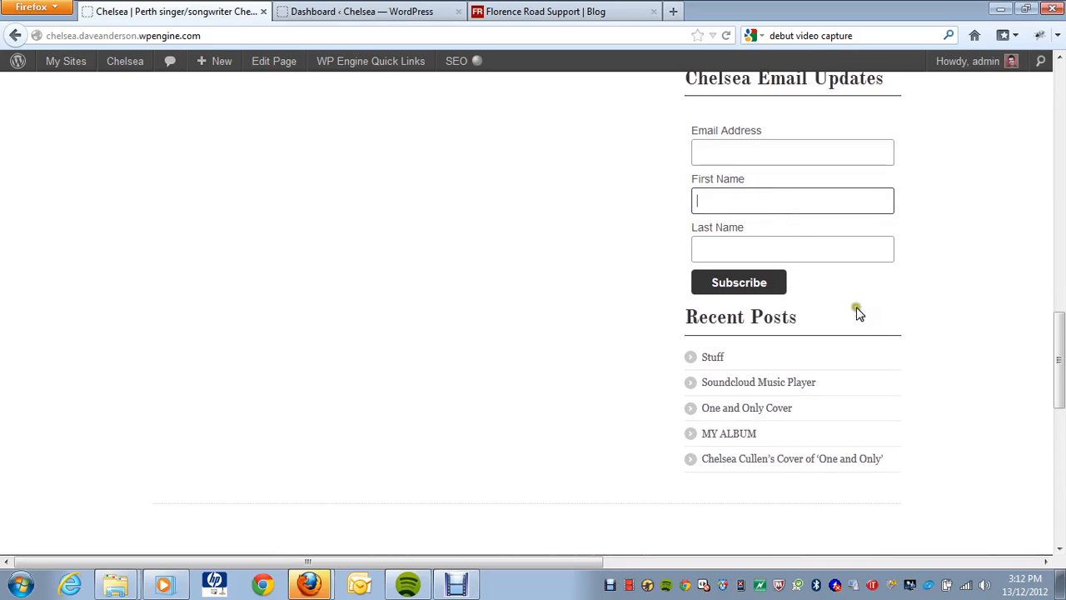
scroll(745, 431, down, 5)
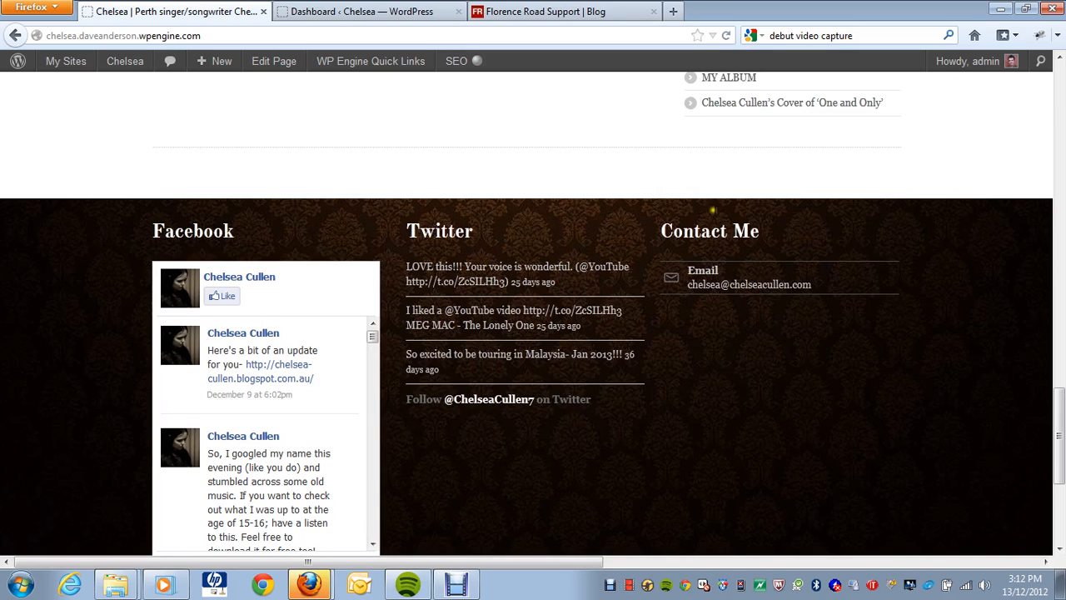
scroll(786, 400, up, 10)
scroll(788, 407, up, 8)
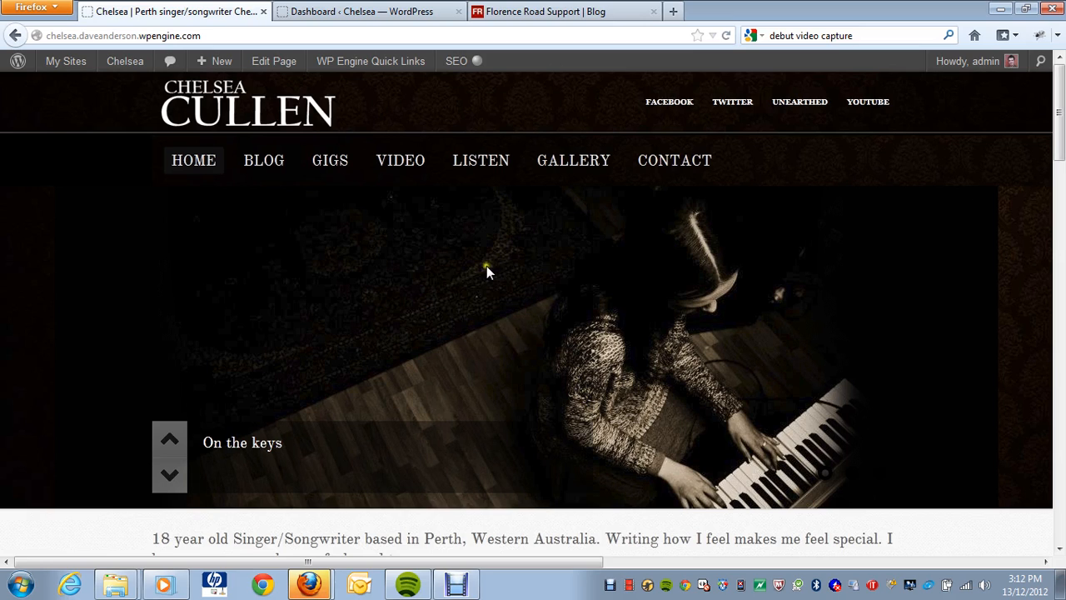
Switch to the WordPress dashboard and preview the QuickPress and Recent Drafts boxes, leaving both collapsed.
click(370, 13)
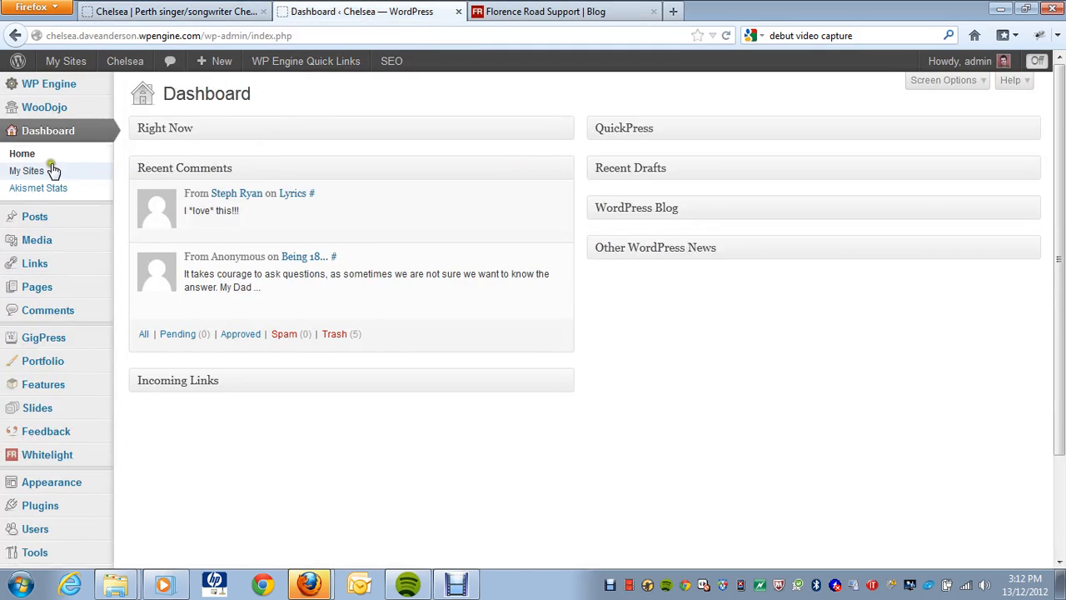
click(1026, 131)
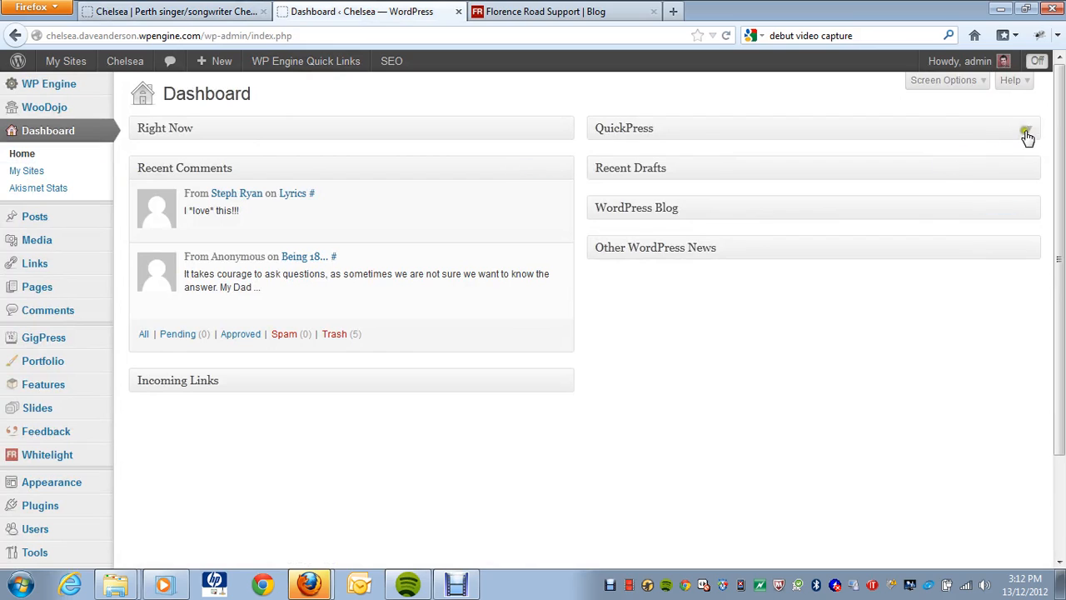
click(1023, 347)
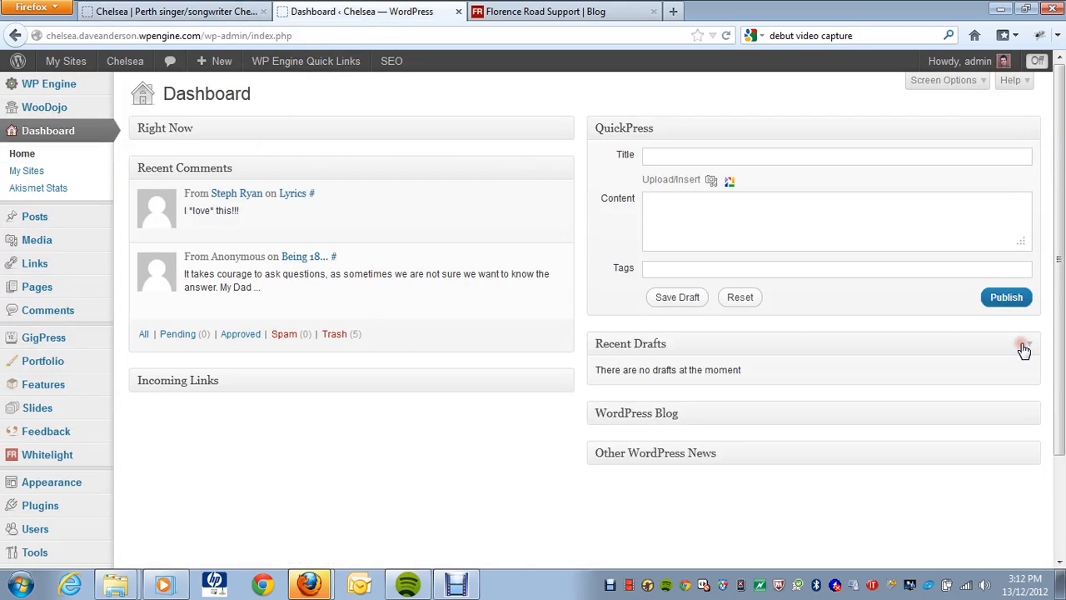
click(1024, 347)
click(1023, 132)
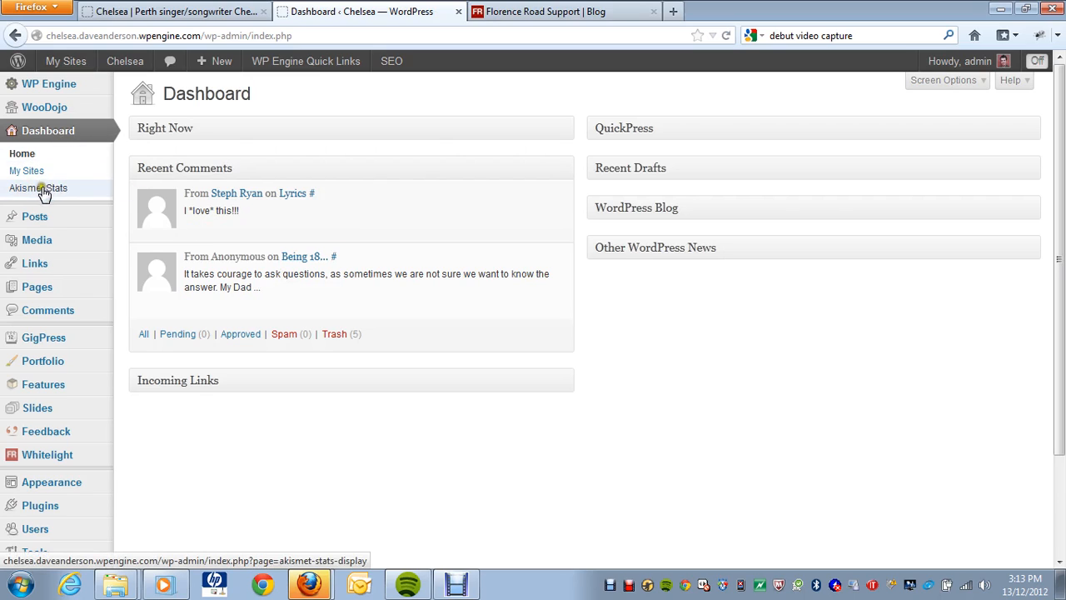
Open the Theme Options page of the Whitelight theme.
mouse_move(47, 219)
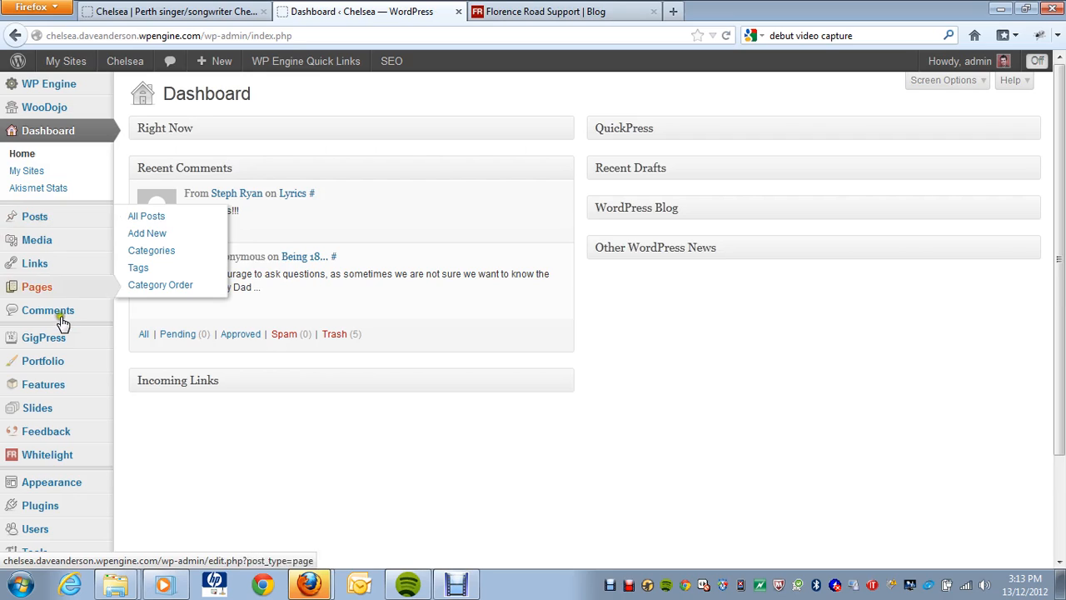
mouse_move(60, 336)
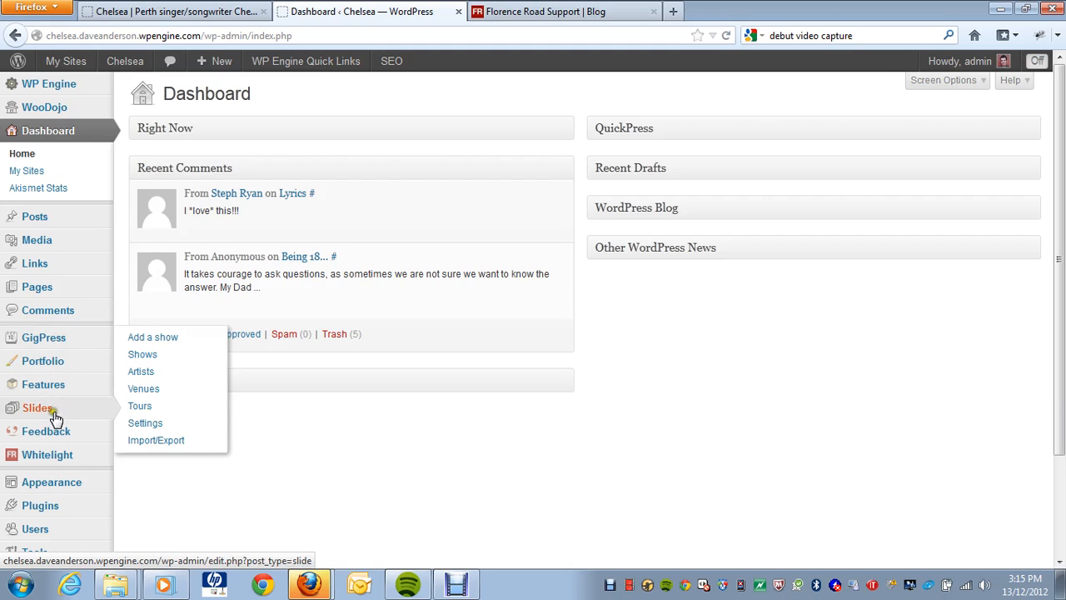
mouse_move(53, 409)
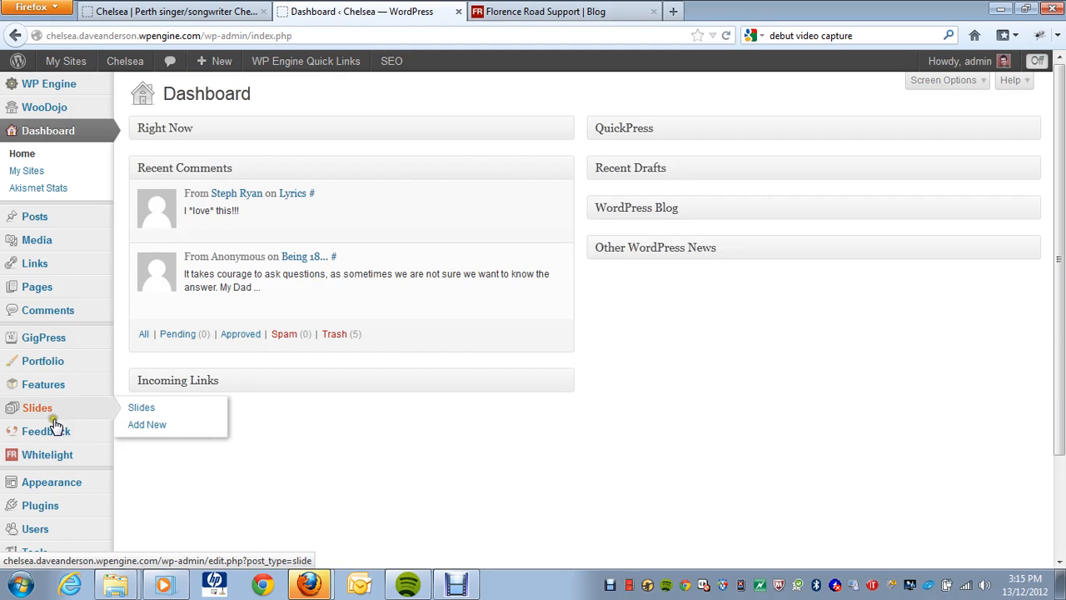
mouse_move(54, 456)
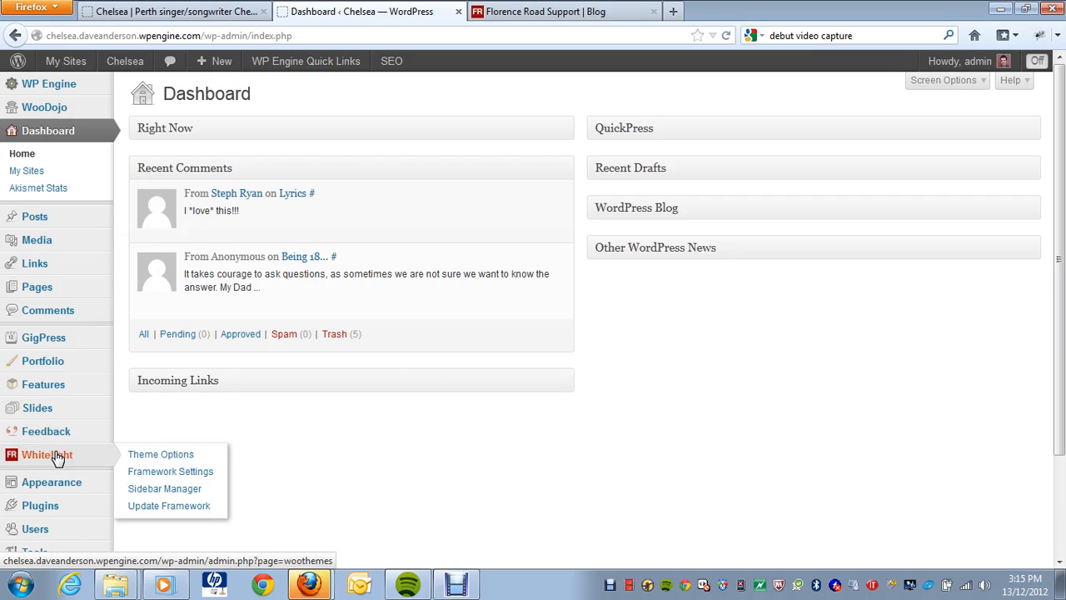
click(145, 458)
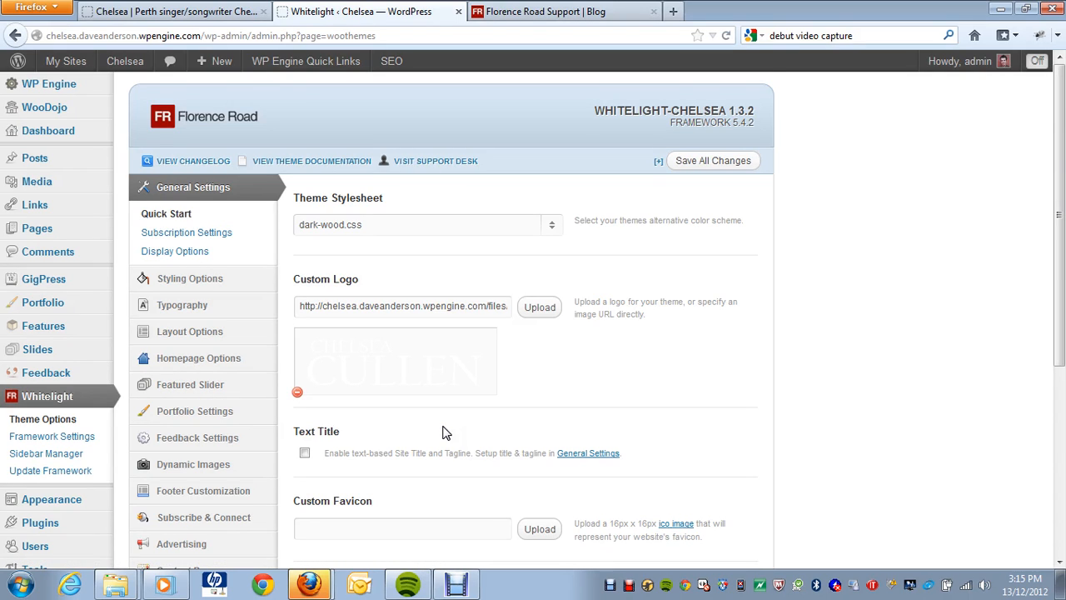
Examine the general theme settings and the admin options under Appearance, Plugins, Users, Tools, Settings, Youtube Posts and SEO.
scroll(443, 432, down, 2)
scroll(442, 432, up, 2)
scroll(473, 302, down, 2)
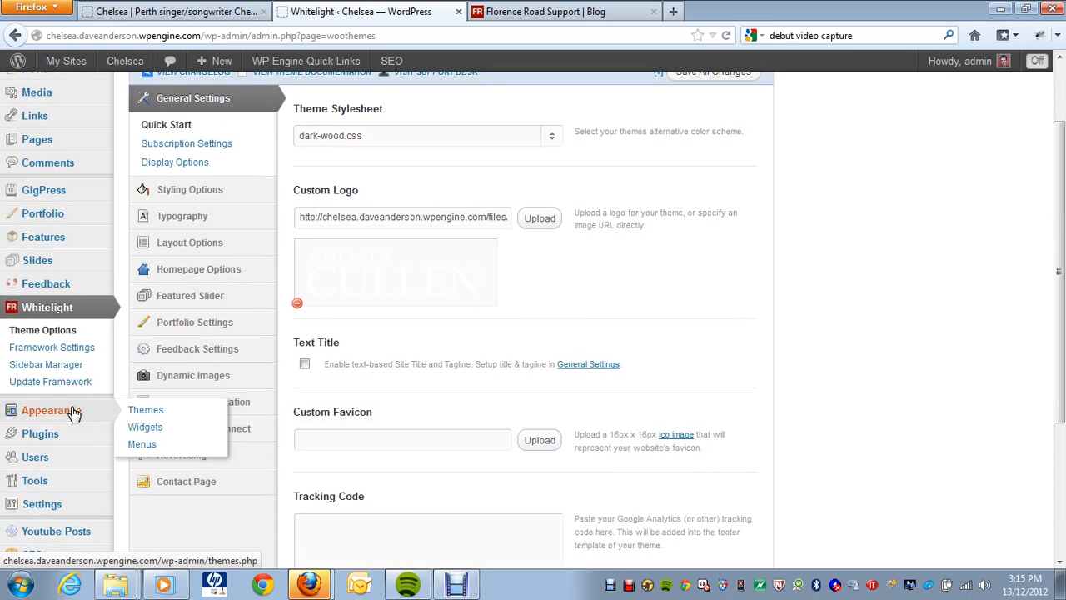
click(187, 435)
mouse_move(58, 436)
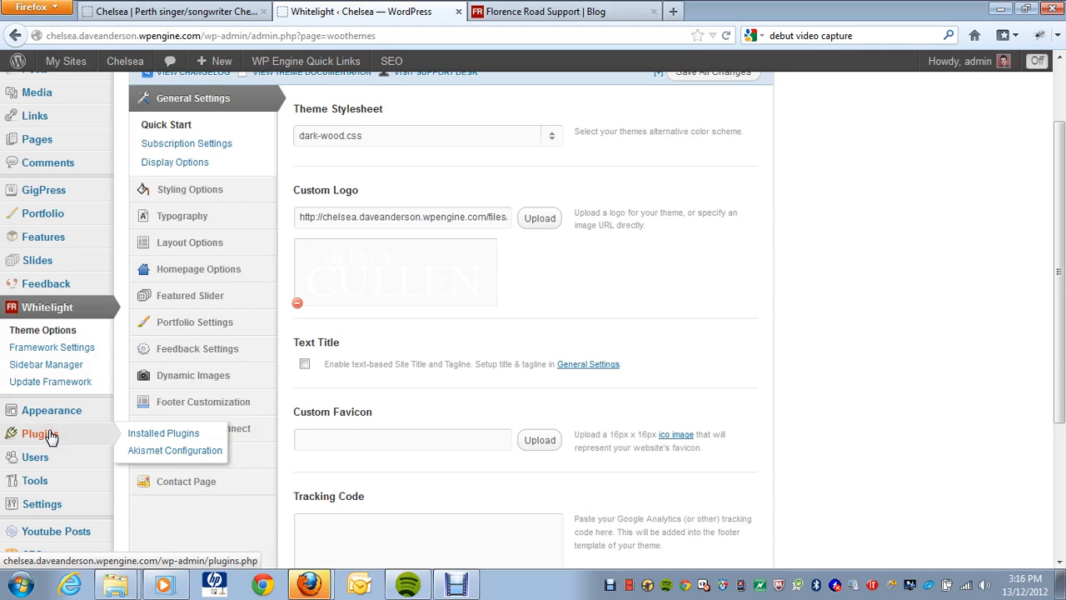
mouse_move(48, 504)
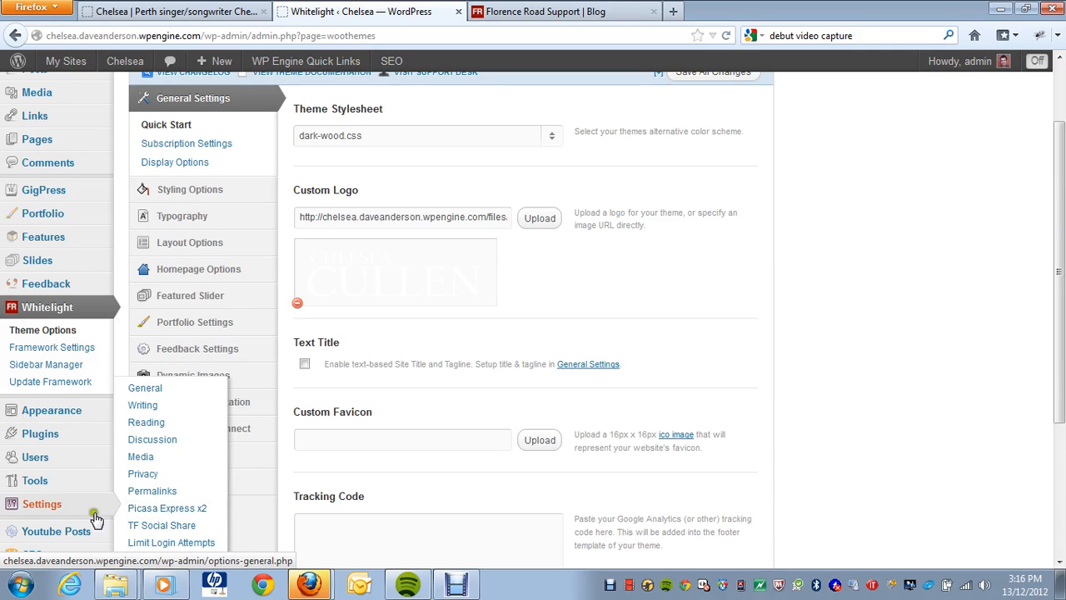
mouse_move(68, 463)
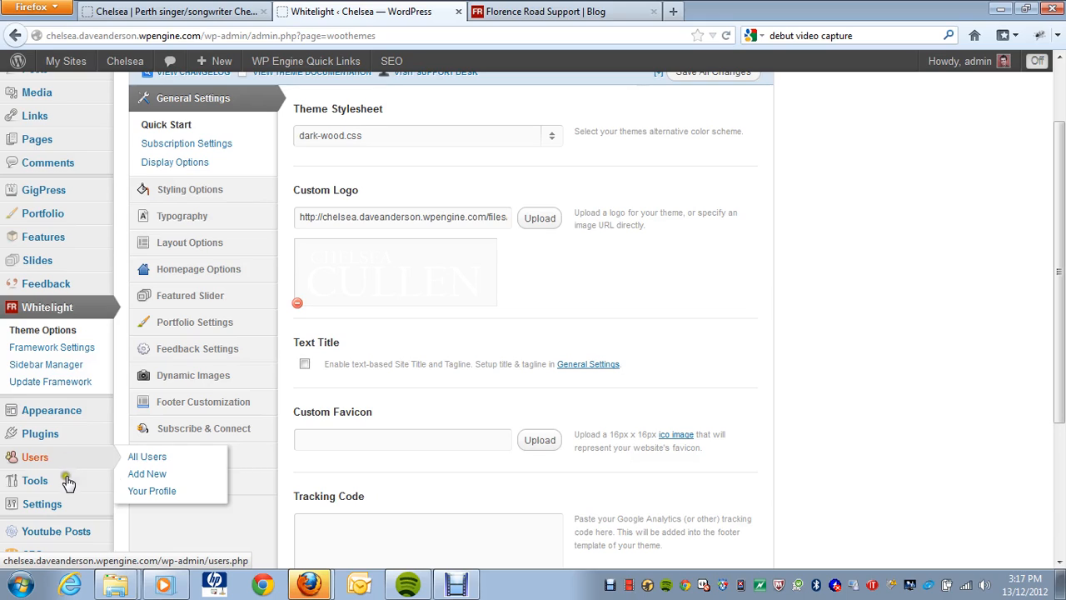
mouse_move(69, 489)
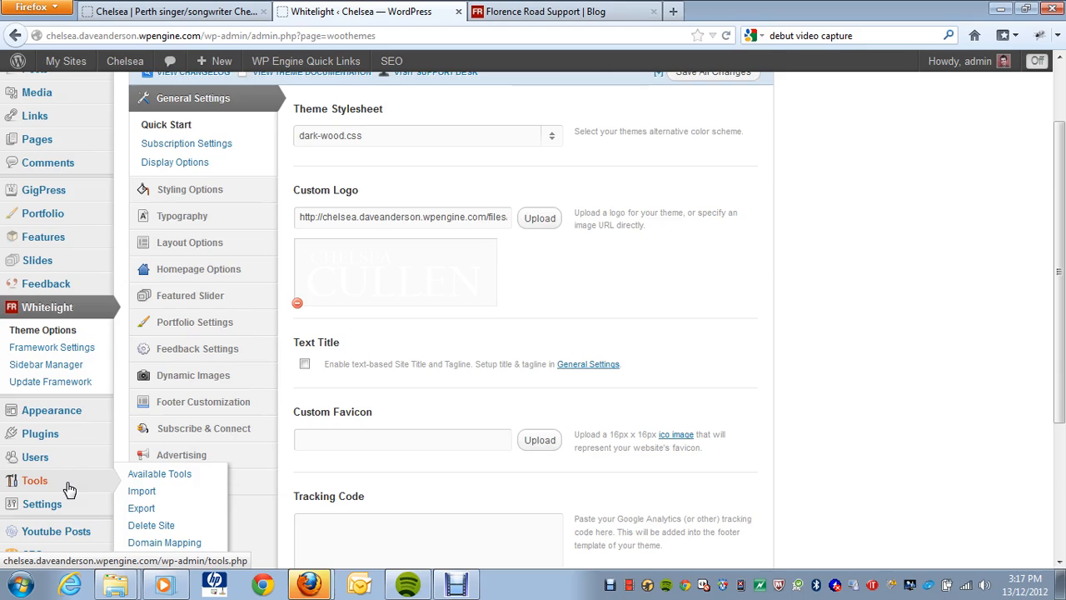
scroll(70, 489, down, 2)
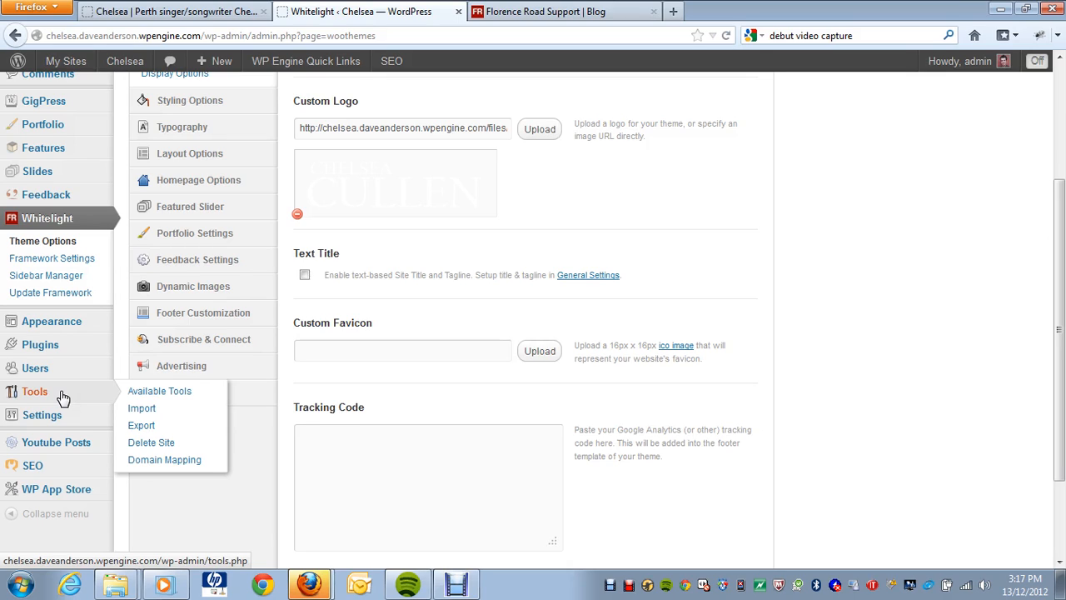
mouse_move(62, 417)
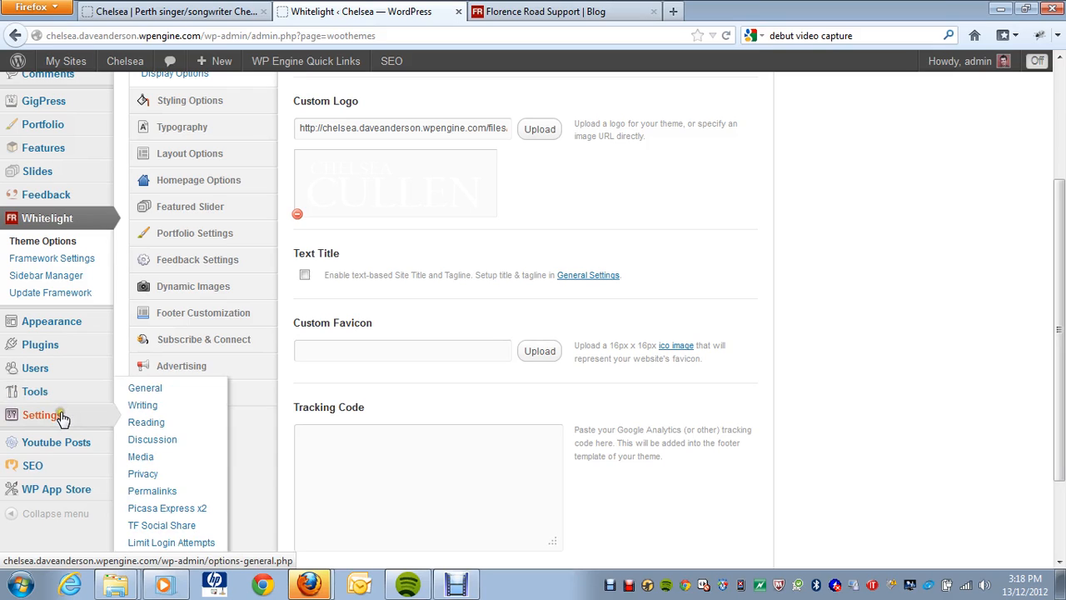
mouse_move(61, 443)
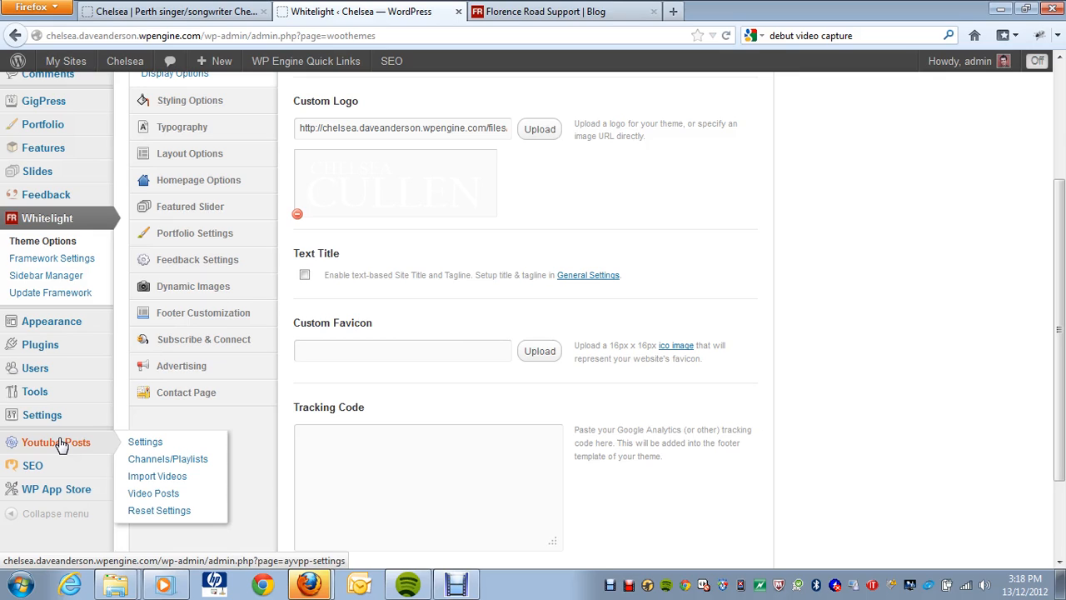
mouse_move(52, 468)
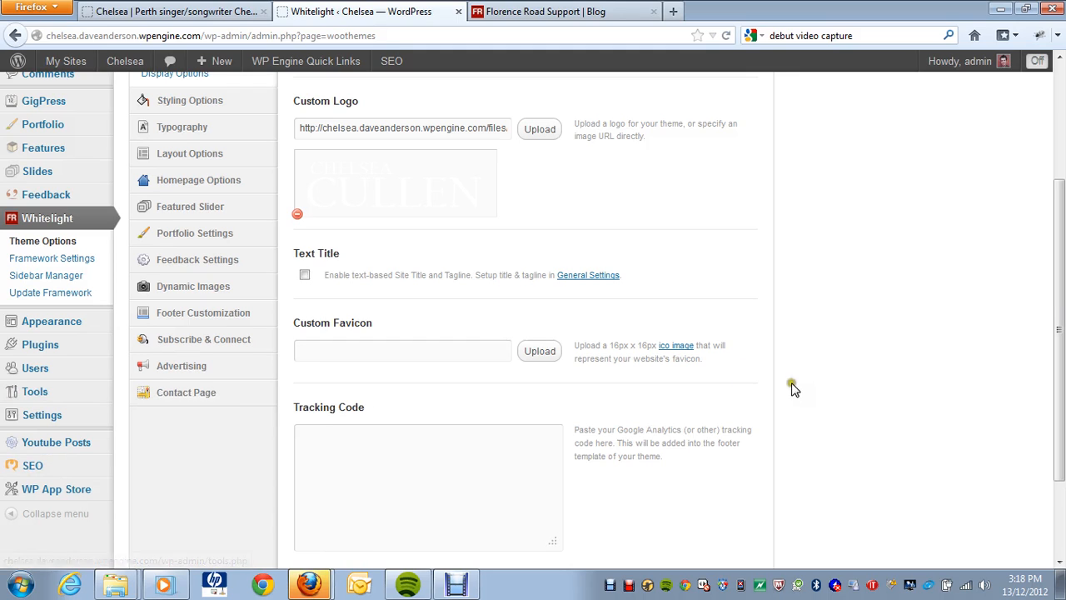
Review the admin options available for Posts, Pages and GigPress.
scroll(841, 392, up, 1)
scroll(841, 392, up, 4)
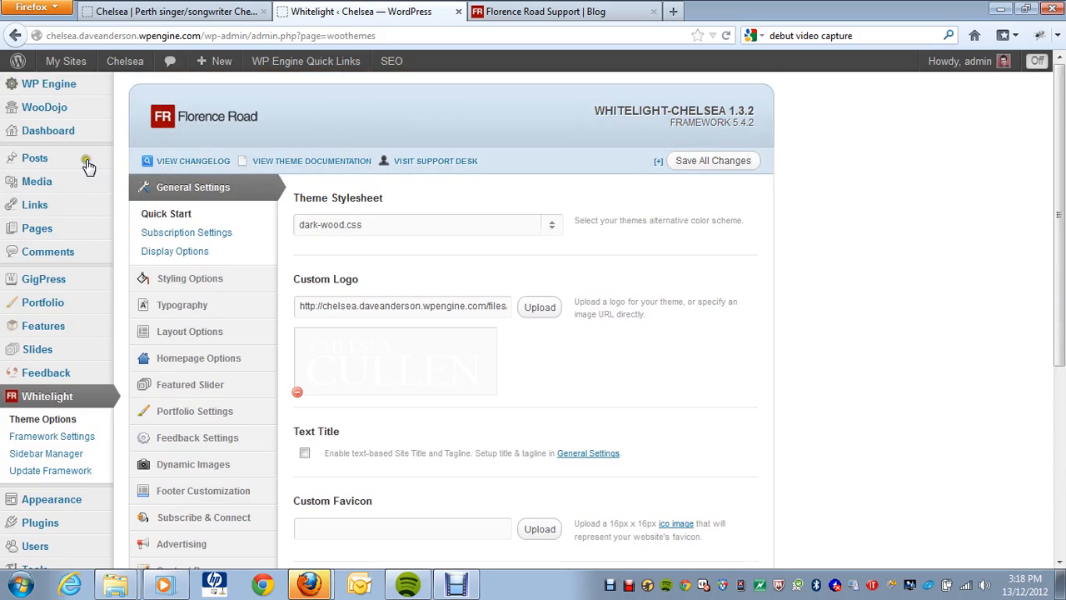
mouse_move(81, 166)
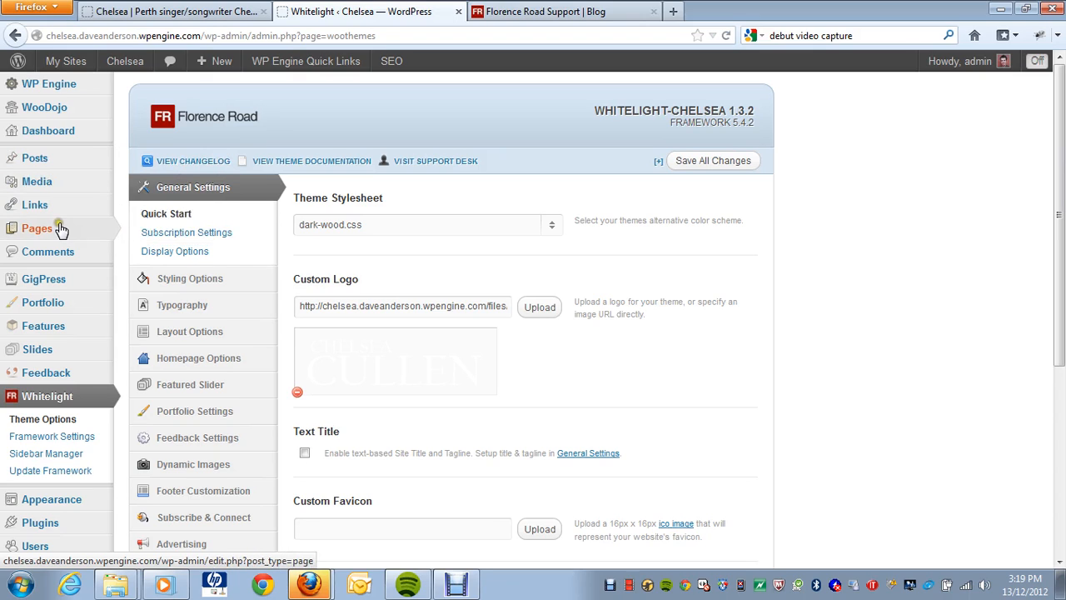
mouse_move(61, 230)
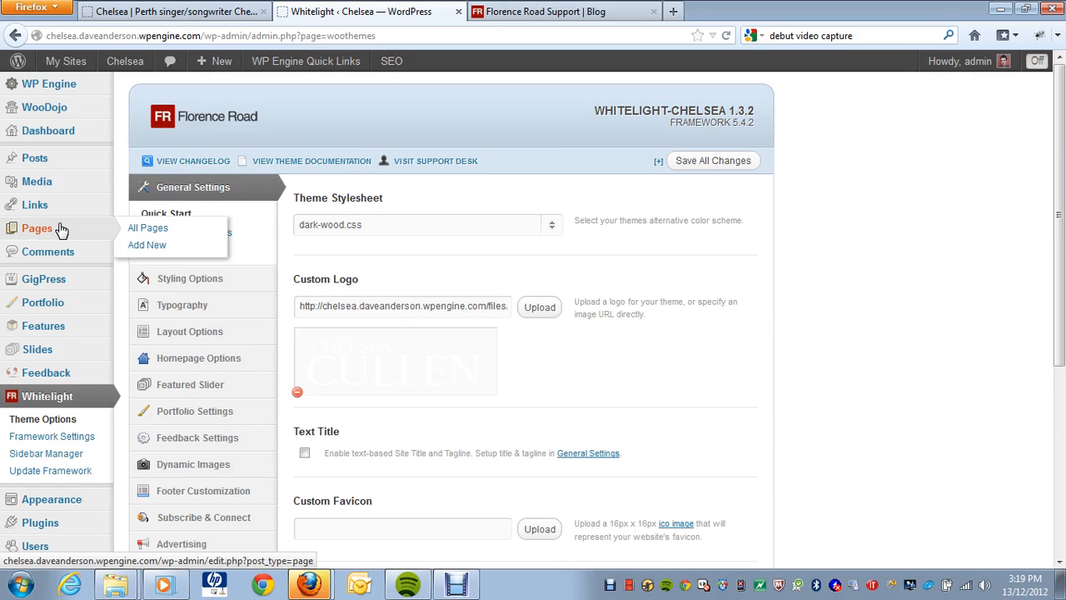
mouse_move(72, 280)
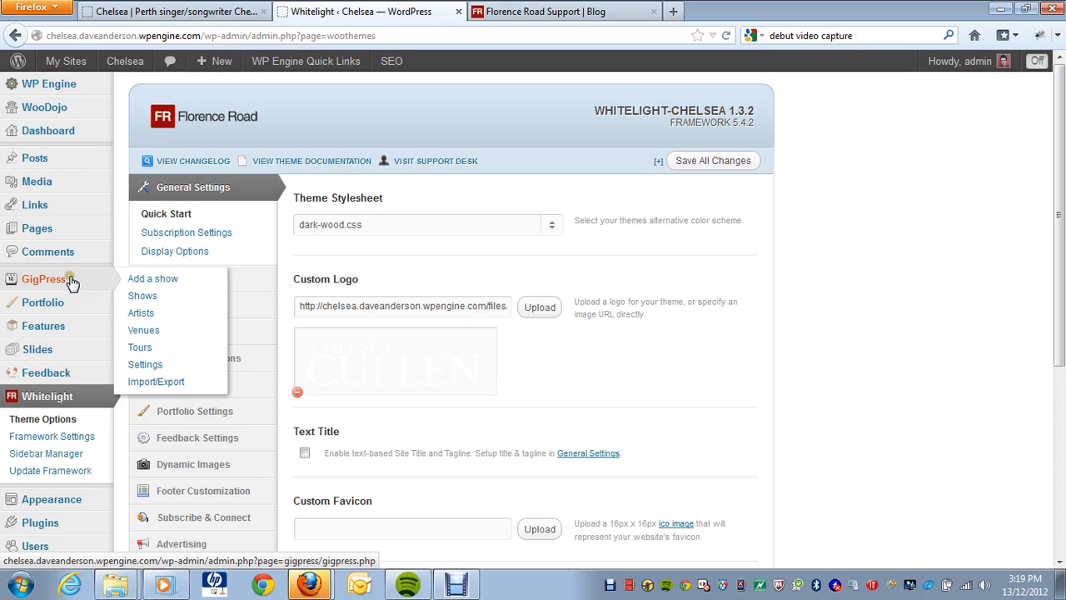
Open the Menus management page under Appearance.
mouse_move(72, 305)
scroll(72, 291, down, 2)
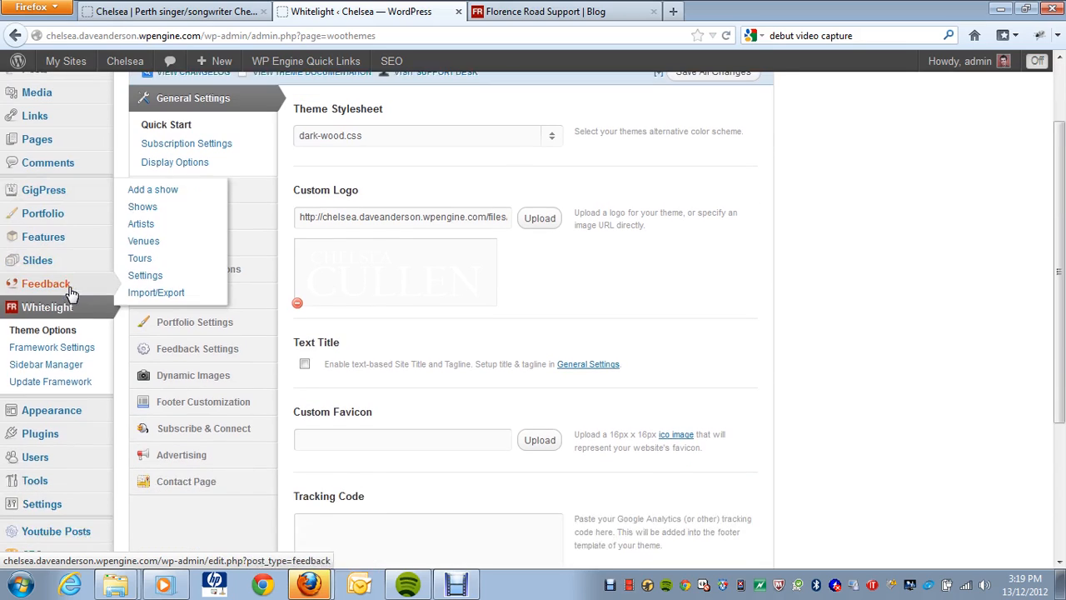
mouse_move(72, 410)
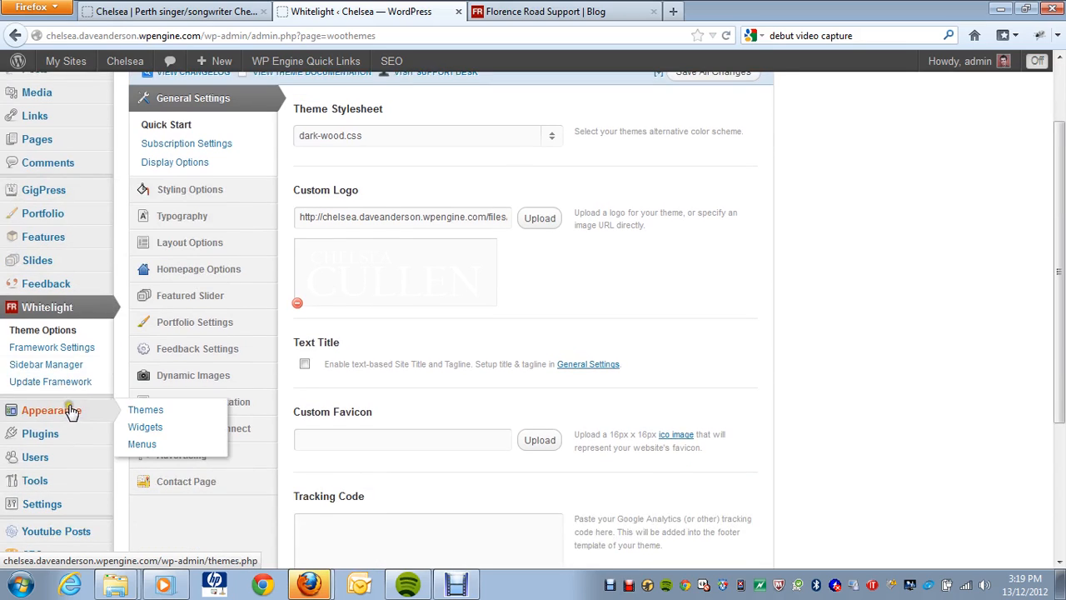
click(151, 444)
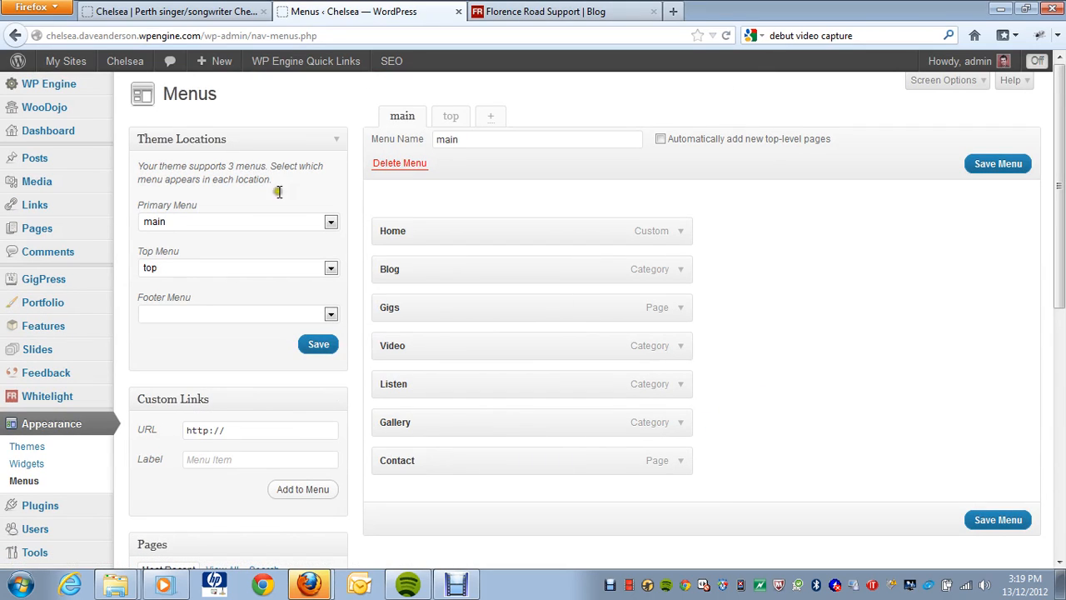
Compare the primary and top menu assignments with the two navigation bars on the public homepage, ending back on the Menus page.
click(241, 230)
click(192, 268)
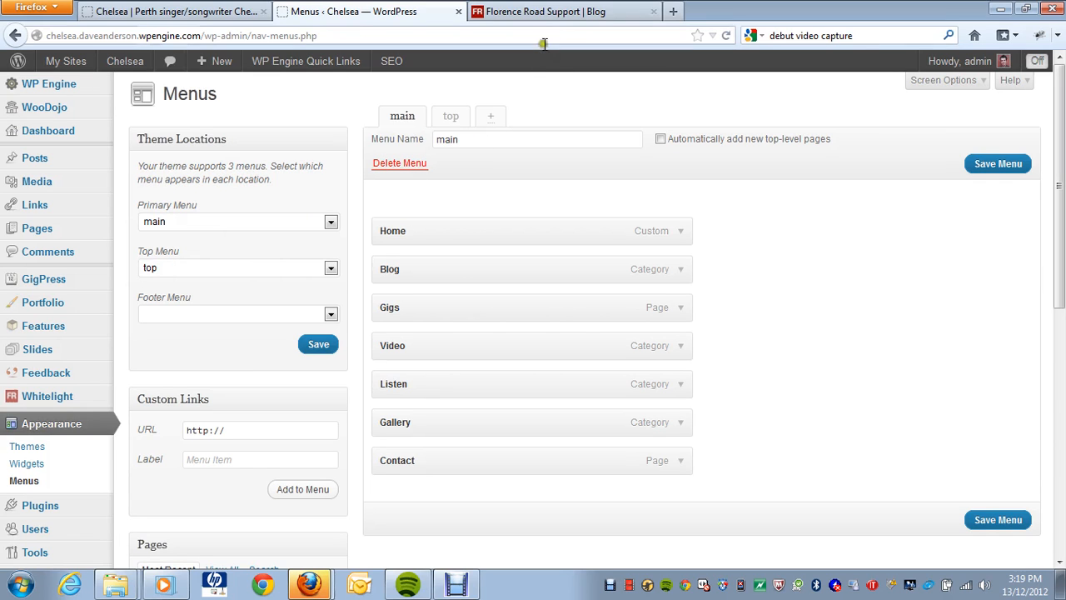
click(539, 17)
click(204, 11)
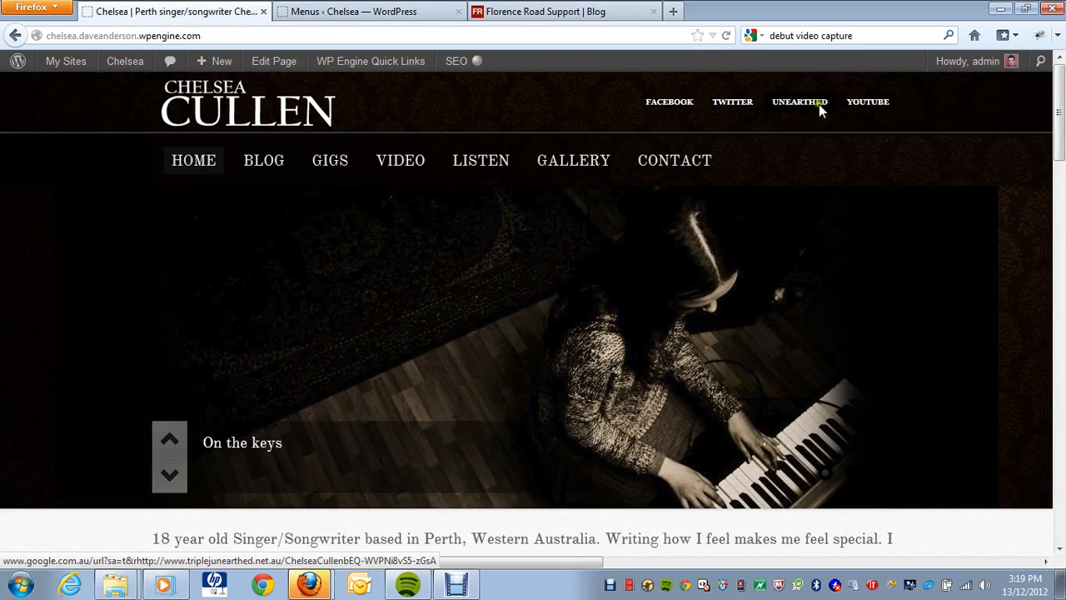
click(375, 13)
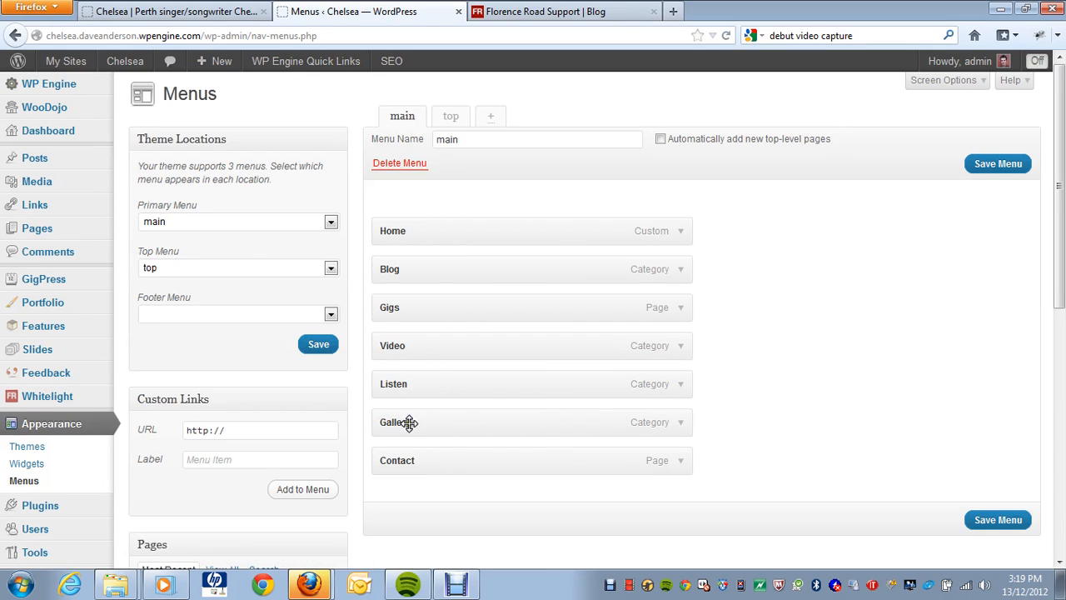
Open the top menu for editing and examine the custom links, full page list and categories available to add.
click(450, 118)
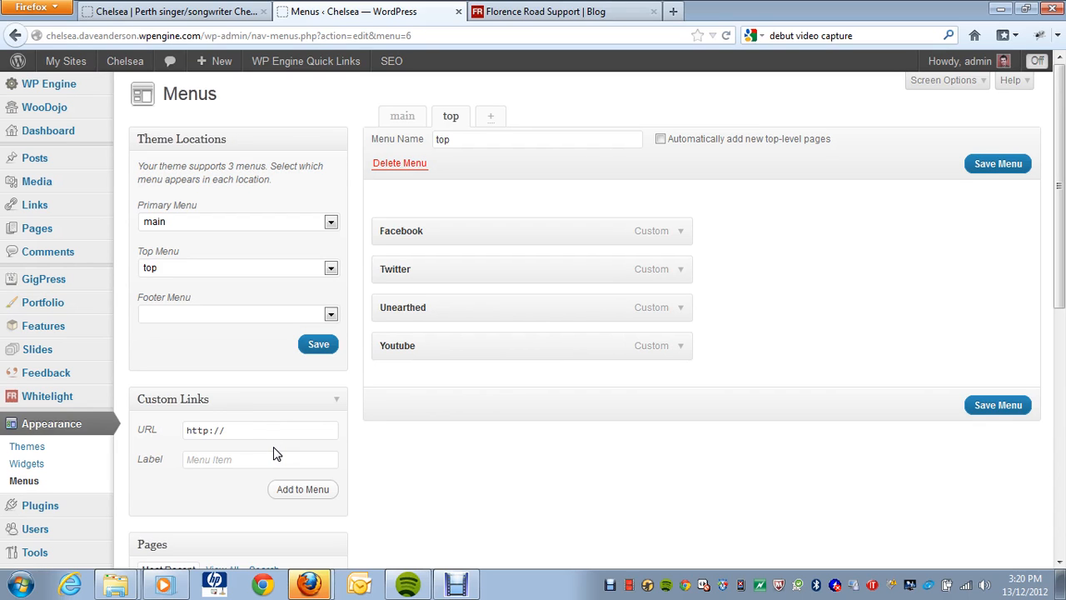
scroll(275, 452, down, 5)
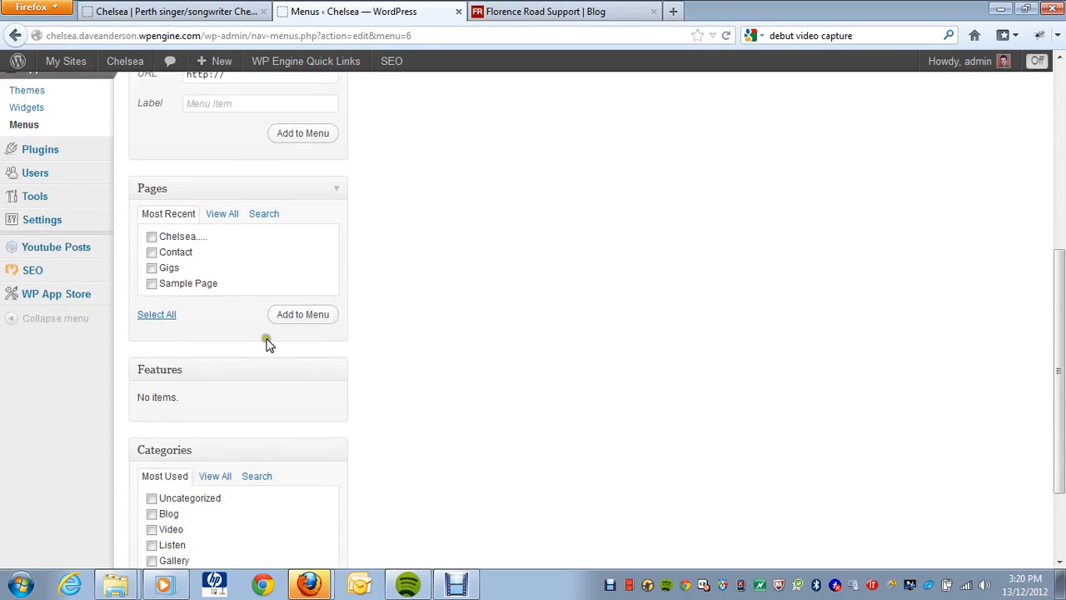
click(228, 218)
scroll(198, 327, down, 2)
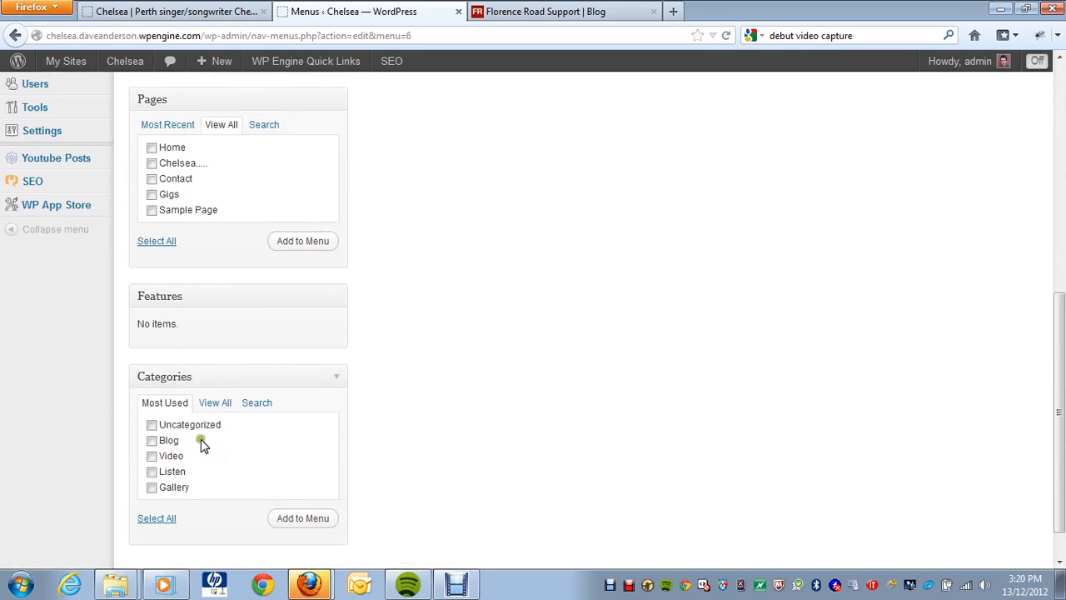
click(153, 440)
click(279, 511)
scroll(280, 512, up, 9)
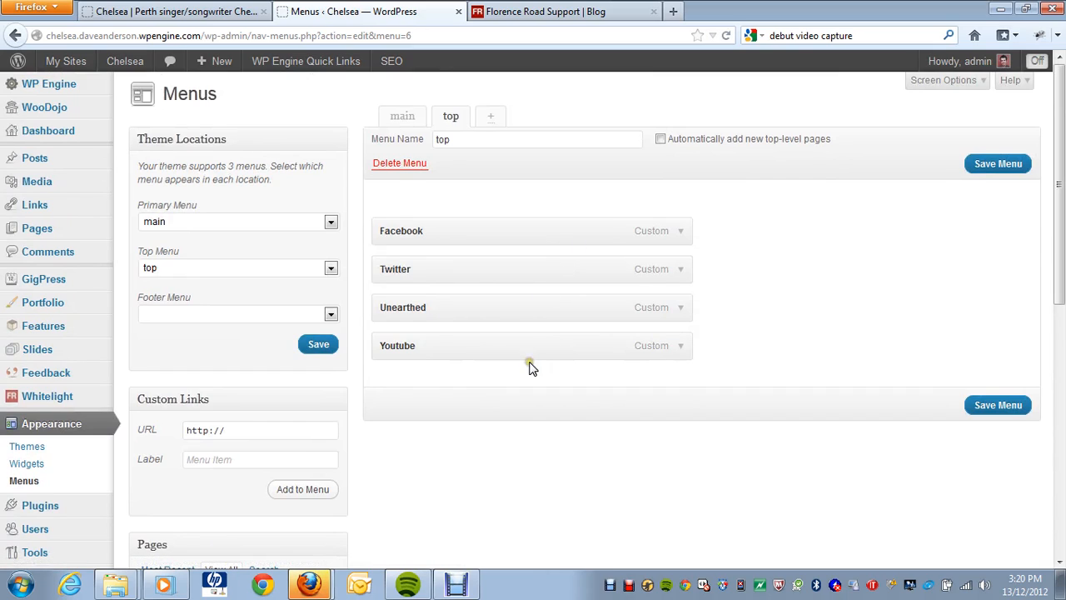
Reorder the top menu so Youtube sits above Unearthed, and save the menu.
drag(522, 350, 514, 303)
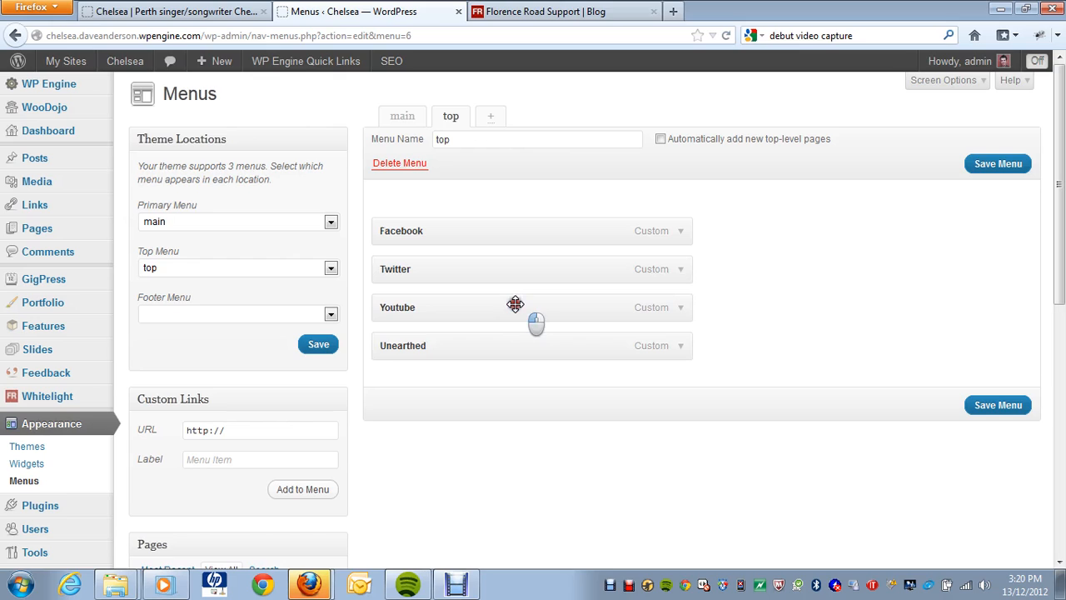
click(985, 406)
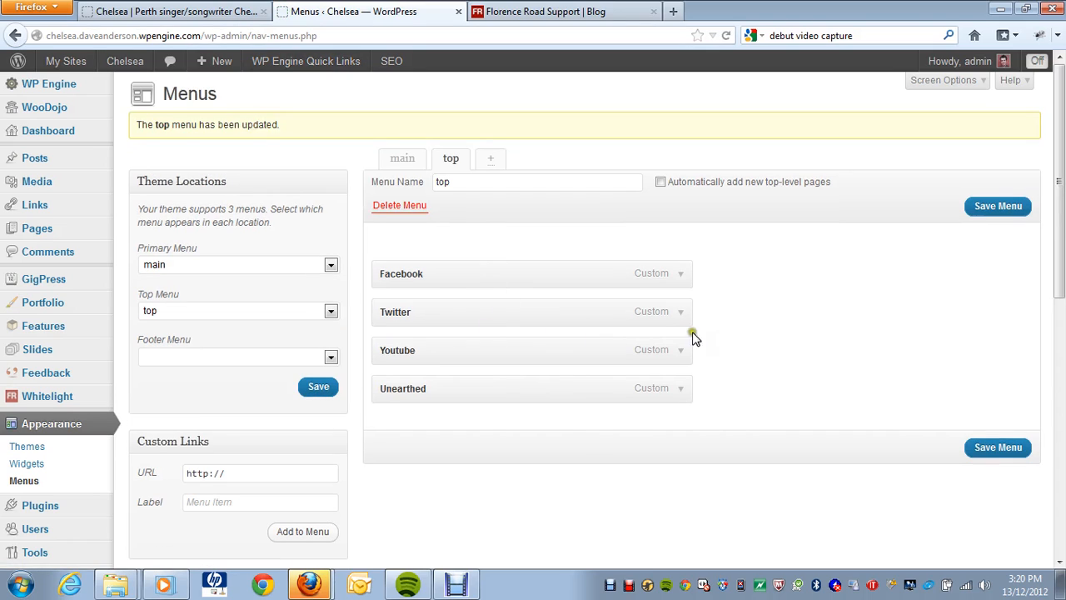
click(838, 335)
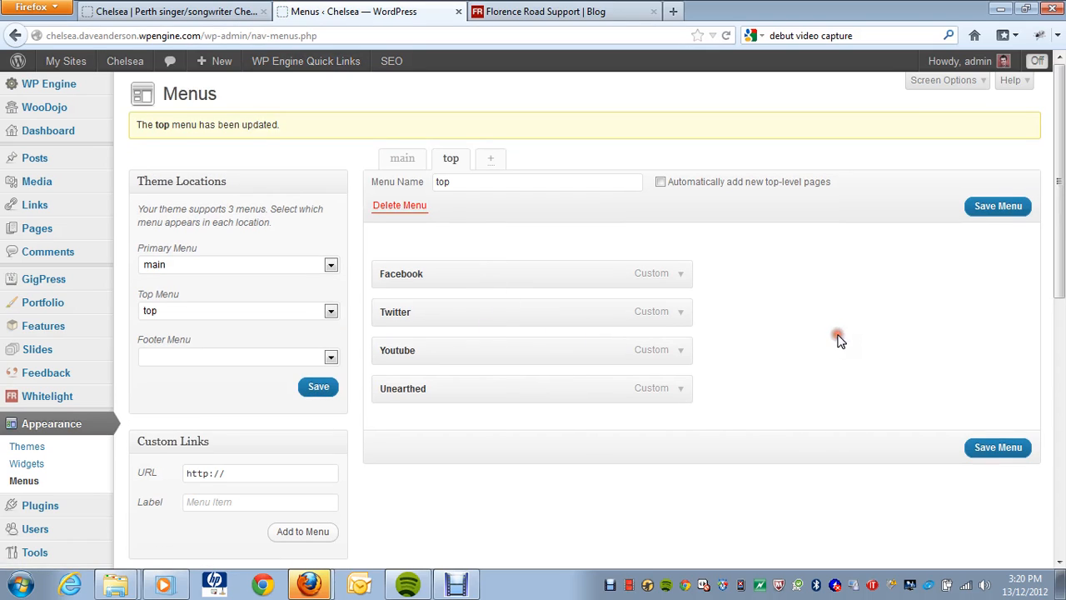
triple_click(290, 475)
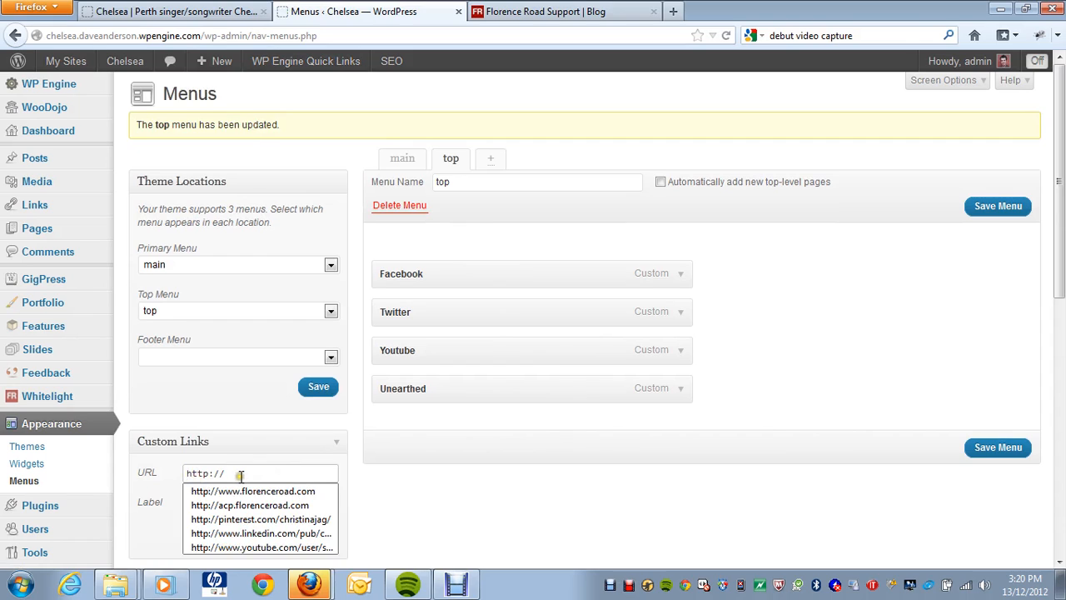
click(471, 502)
click(275, 505)
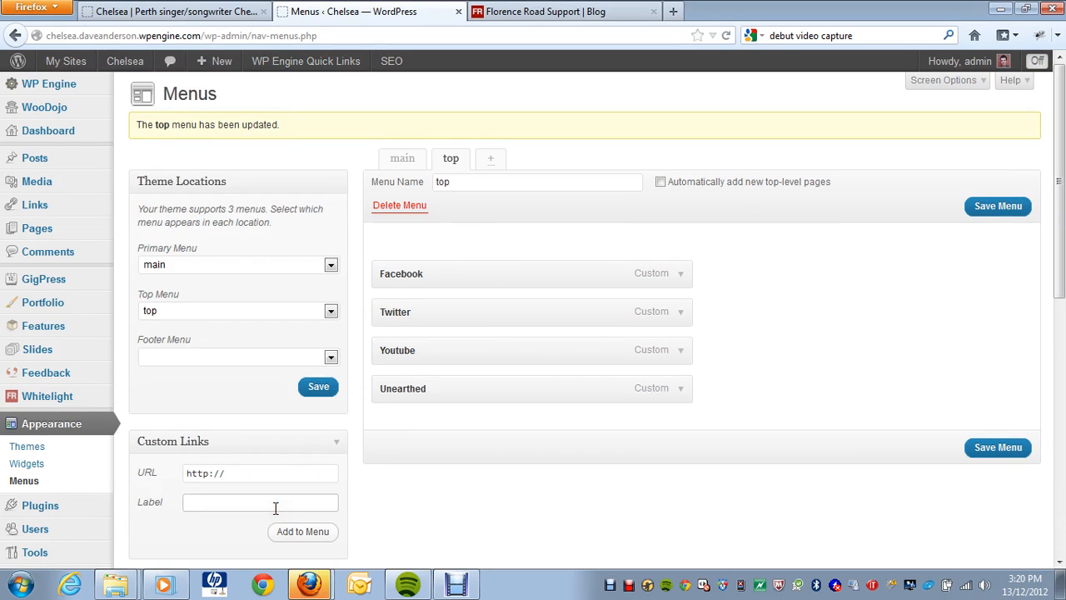
click(253, 474)
text(w)
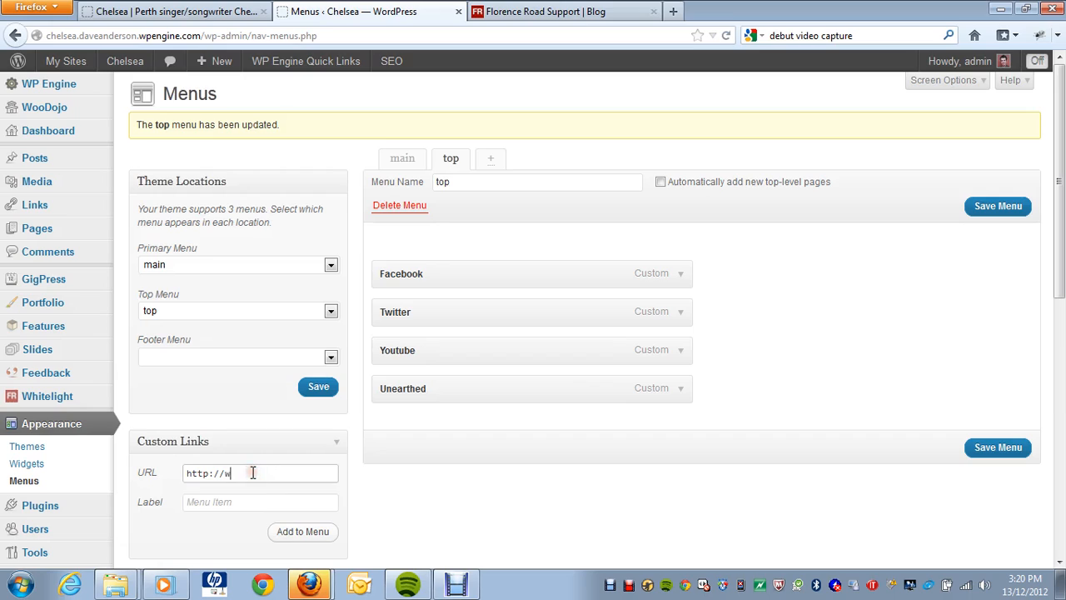
text(ww.flroencer)
text(n)
key(BackSpace)
key(BackSpace)
text(orecenr)
key(BackSpace)
key(BackSpace)
key(BackSpace)
key(BackSpace)
text(nceroad.com)
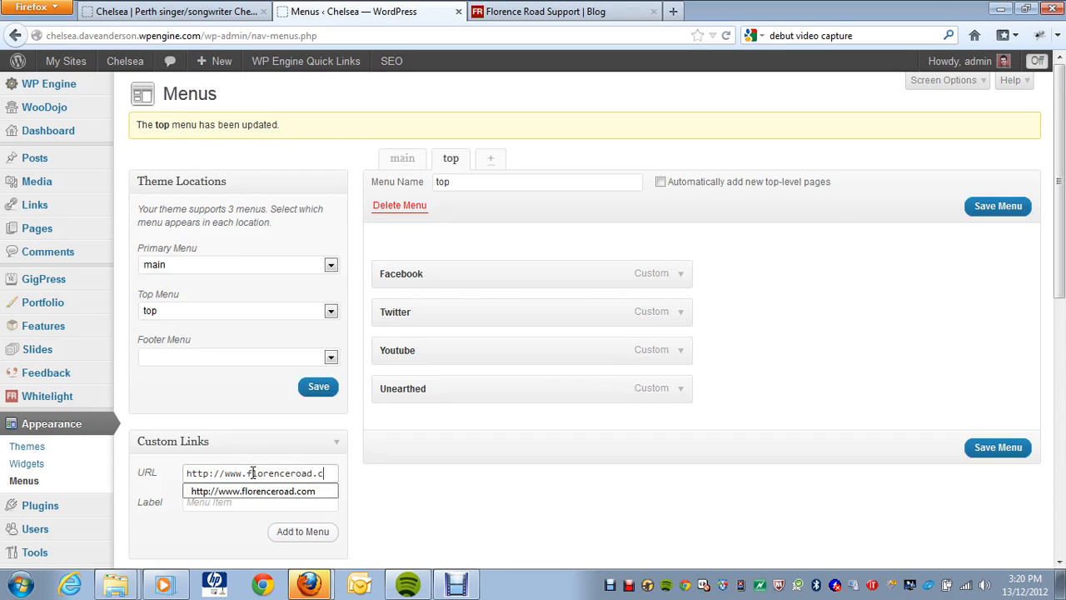
key(Tab)
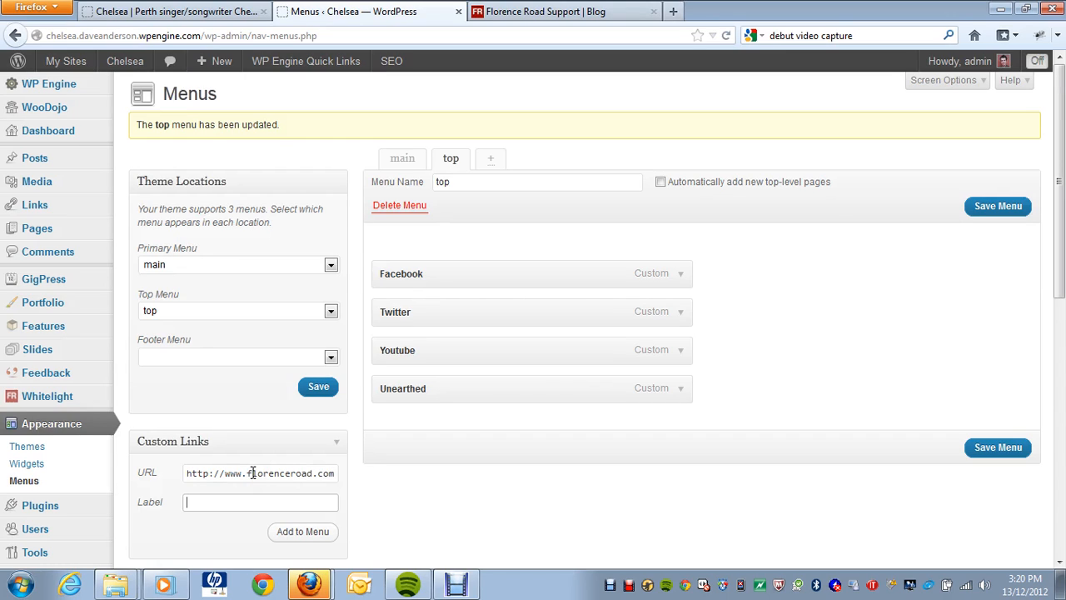
Label the custom link Florence Road, add it to the top menu and save the menu.
text(Florence Road)
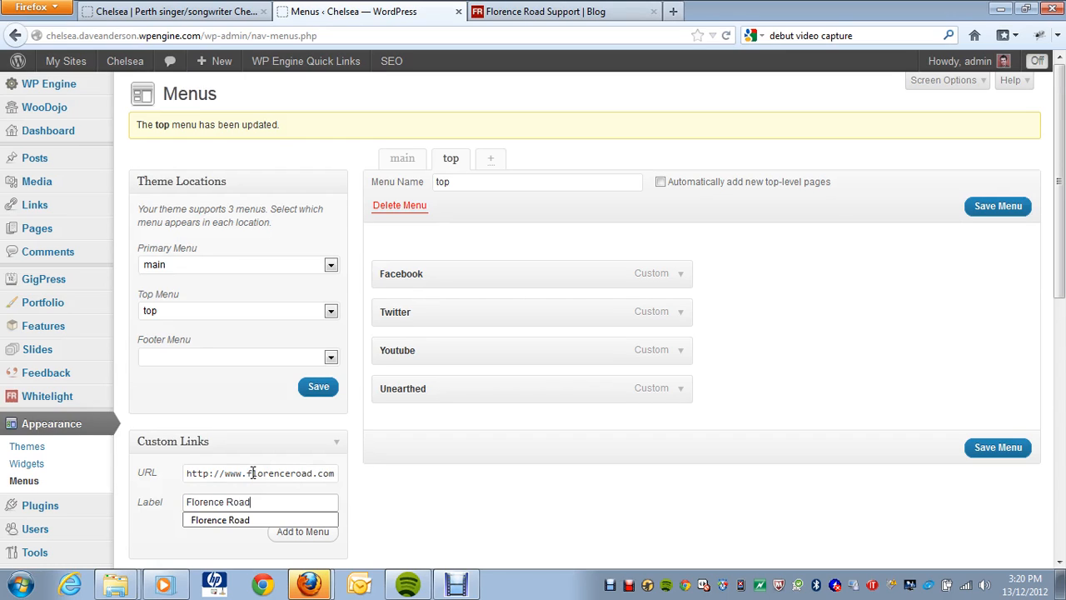
click(457, 505)
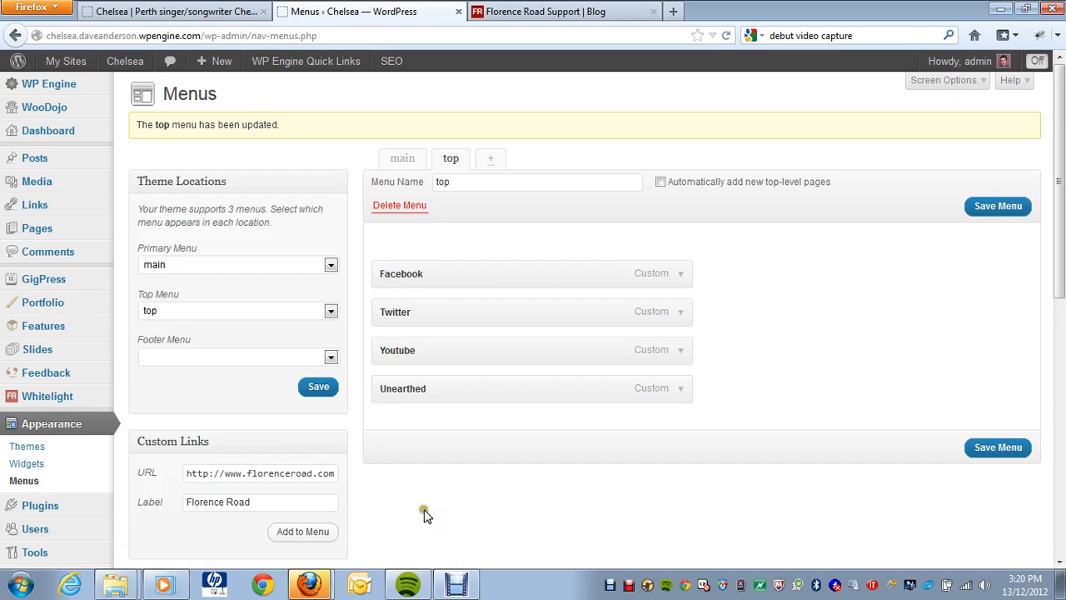
click(332, 532)
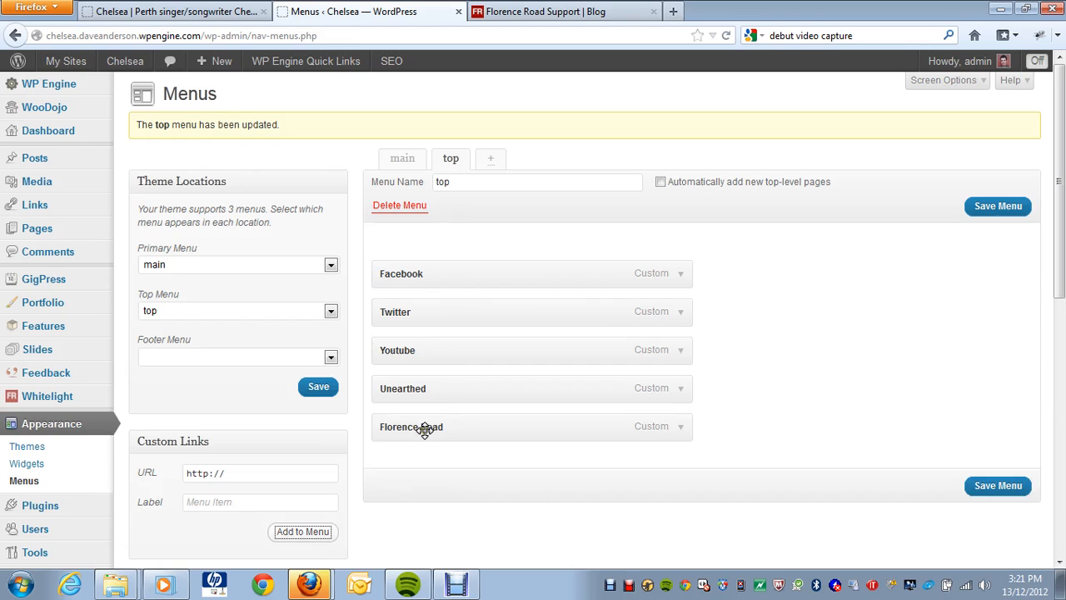
click(973, 488)
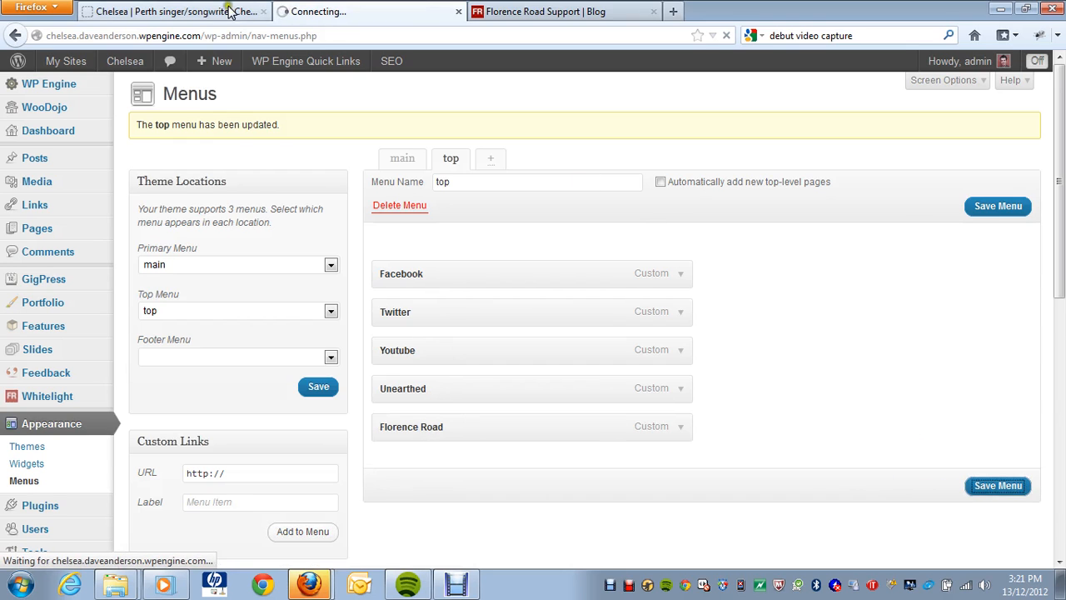
Reload the public homepage to check its top navigation, and return to the Menus page.
click(206, 15)
key(F5)
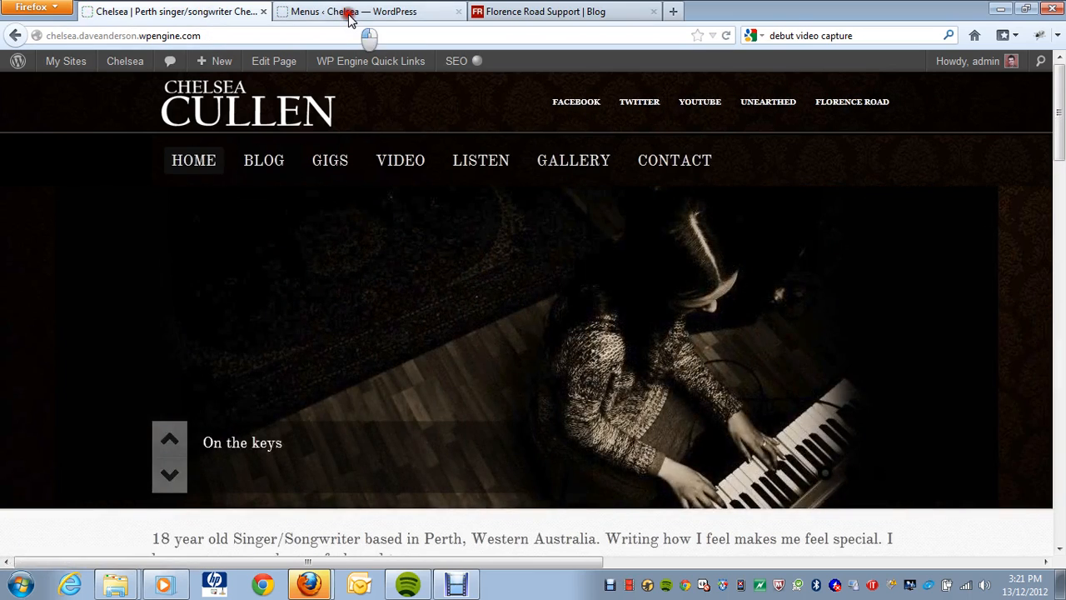
click(350, 15)
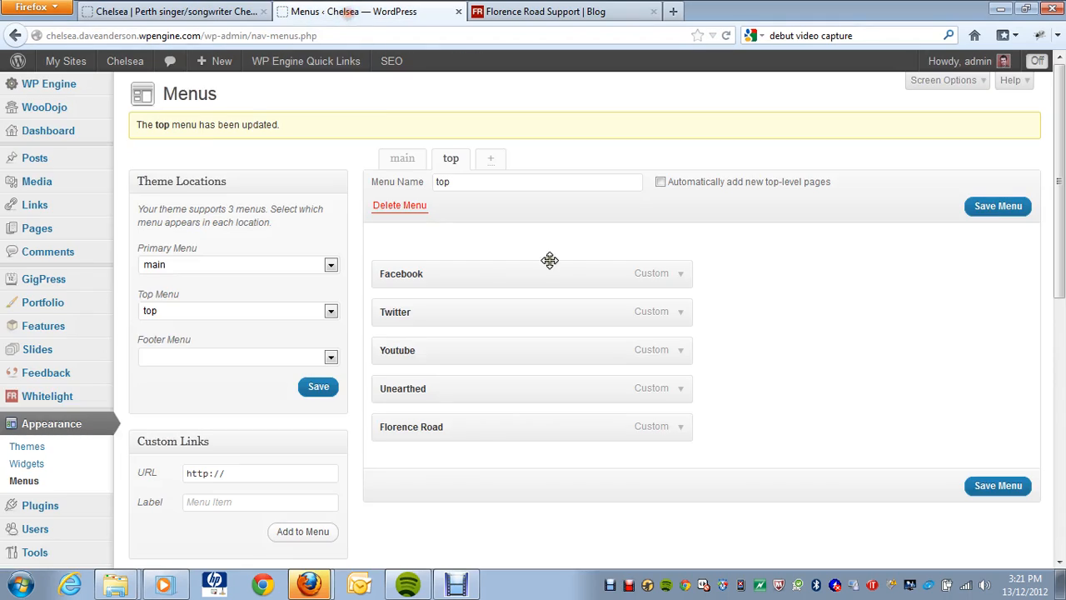
Remove the Florence Road item from the top menu and save the menu.
click(673, 427)
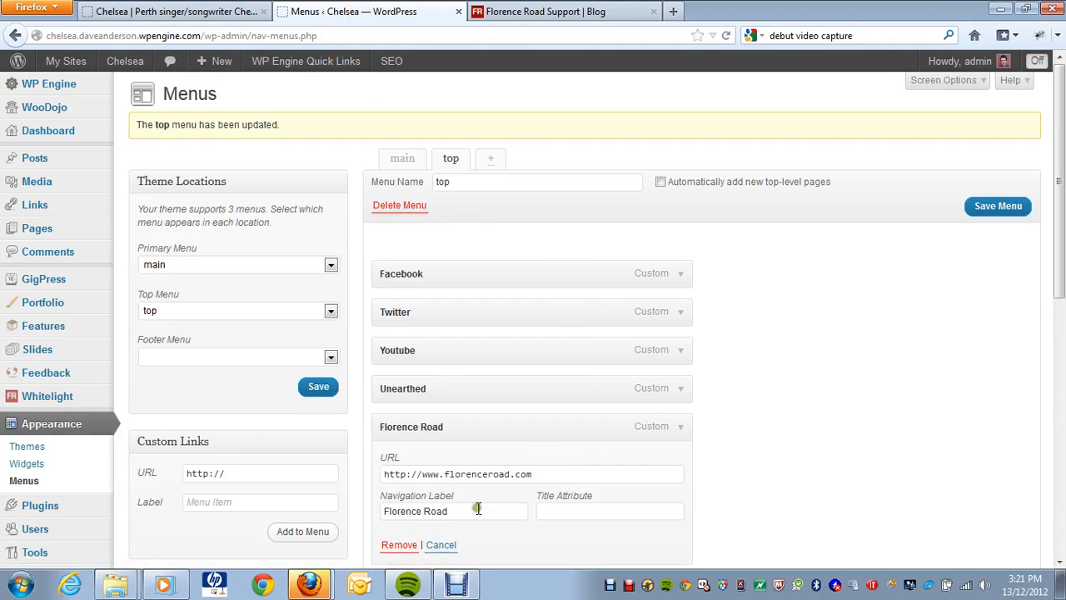
click(399, 545)
click(988, 458)
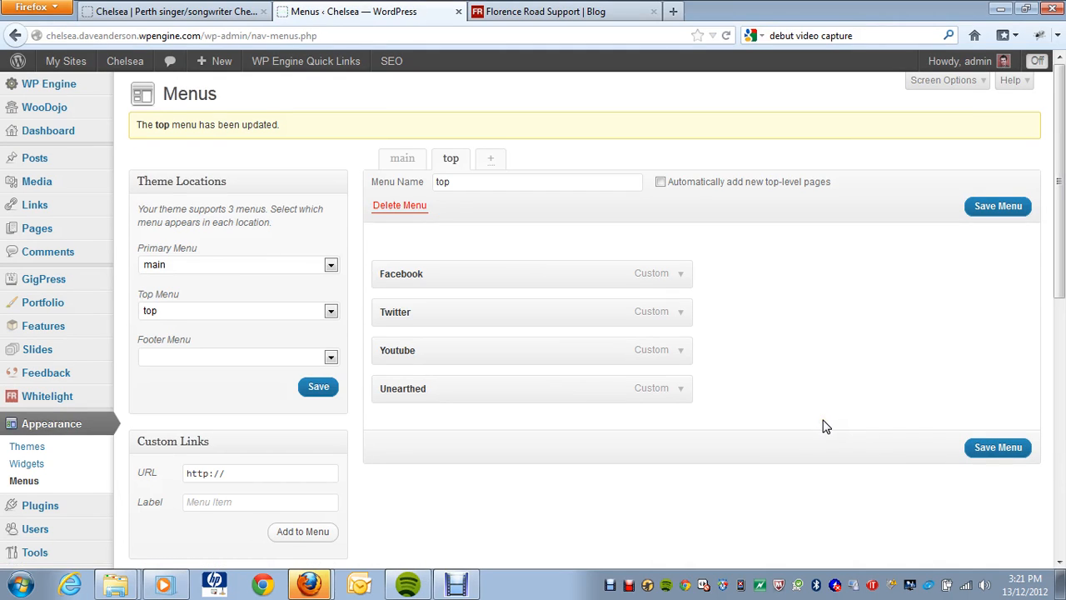
Open the Slides list in the dashboard and compare it with the slider on the public homepage.
scroll(823, 427, down, 4)
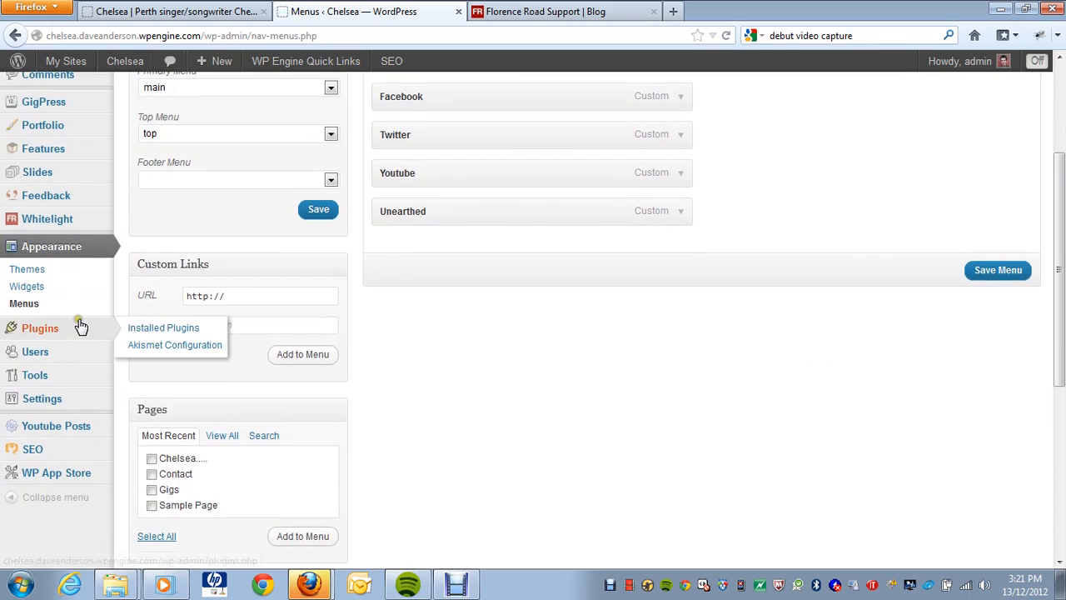
scroll(78, 321, up, 2)
click(58, 267)
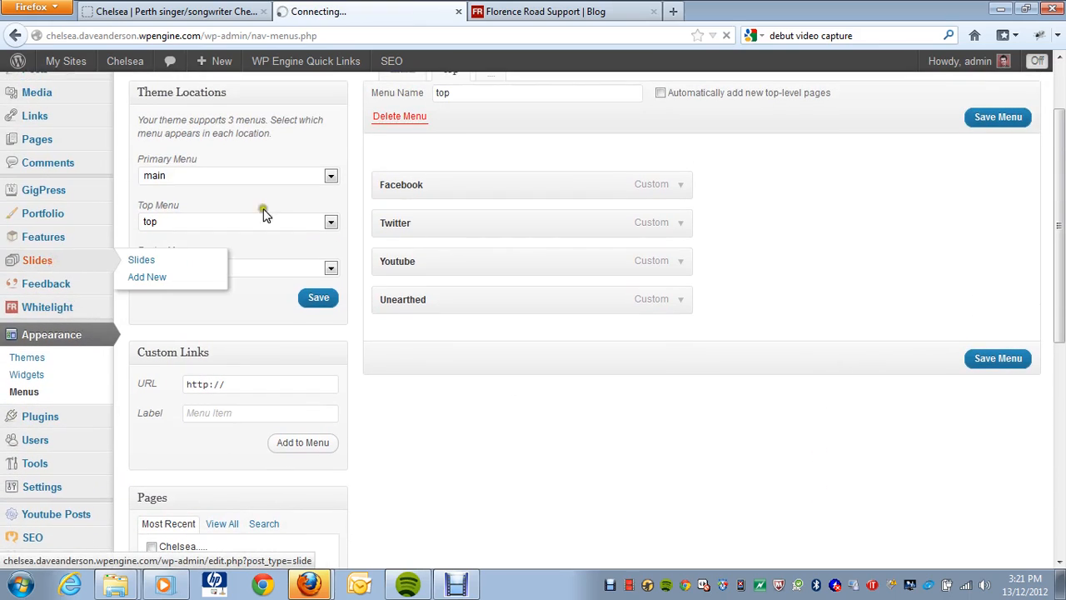
click(169, 15)
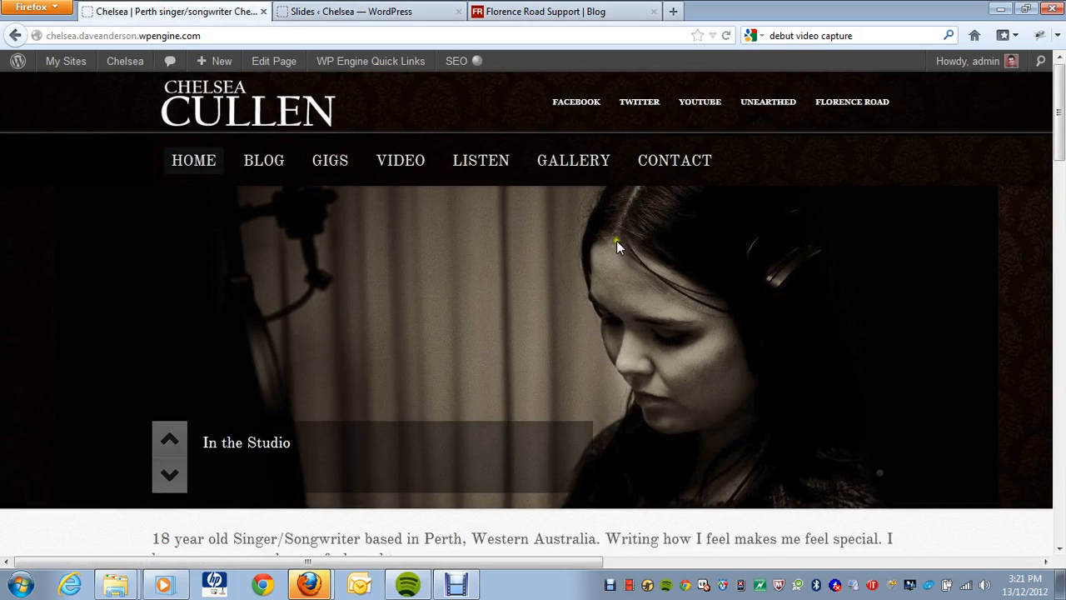
click(374, 12)
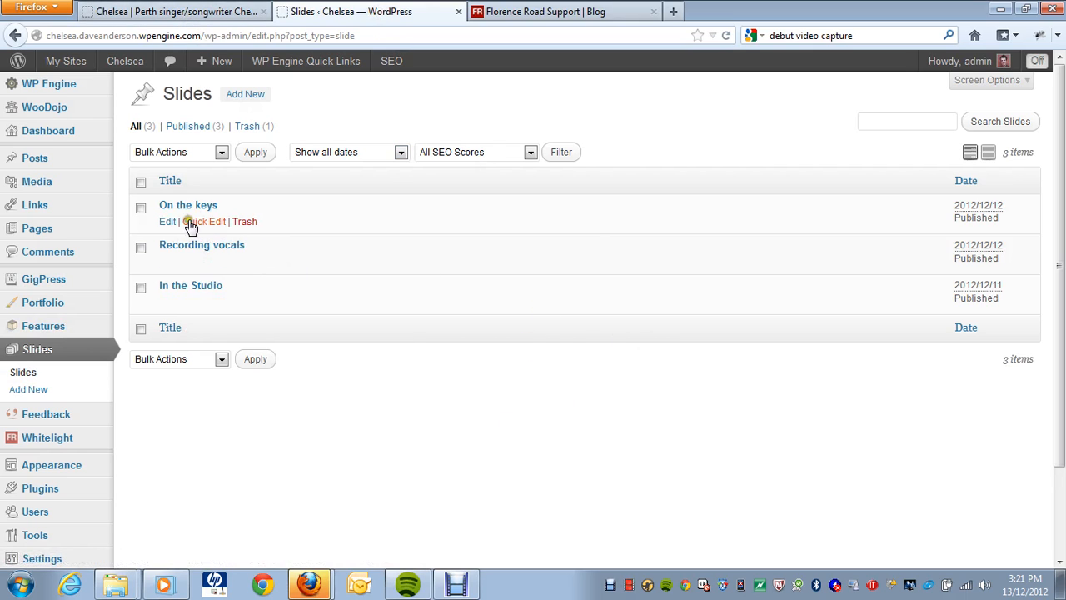
Open the "On the keys" slide in the Visual editor and examine its featured image and Whitelight custom settings.
click(167, 223)
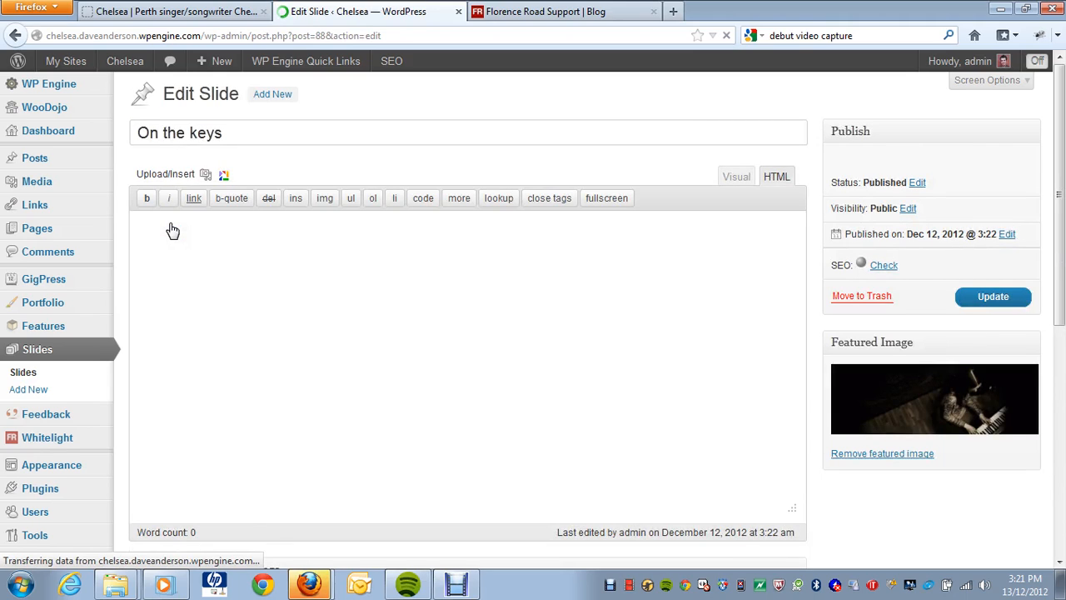
click(498, 375)
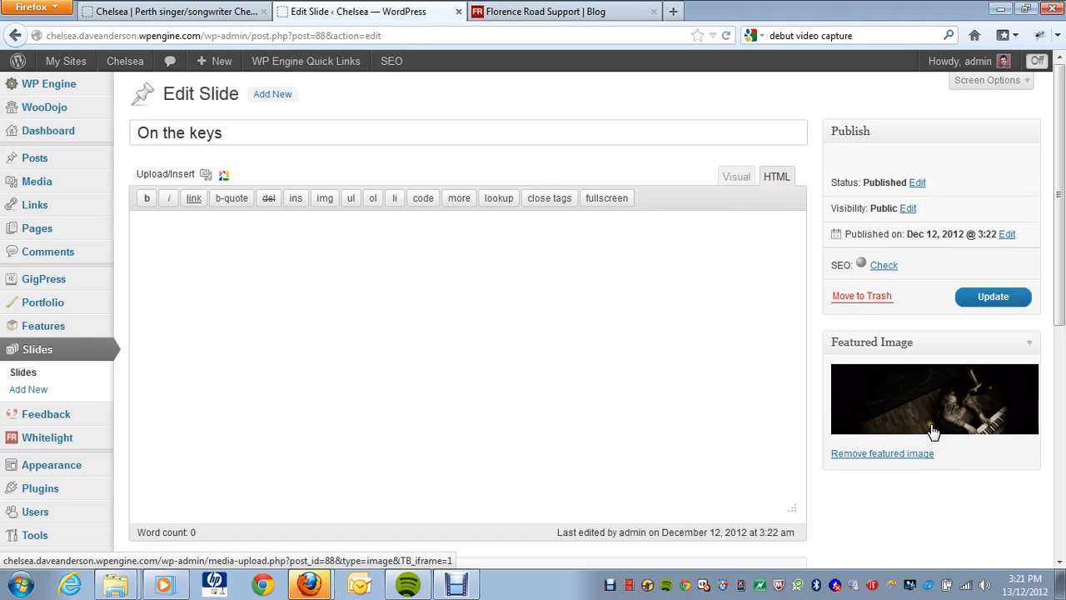
scroll(928, 429, down, 5)
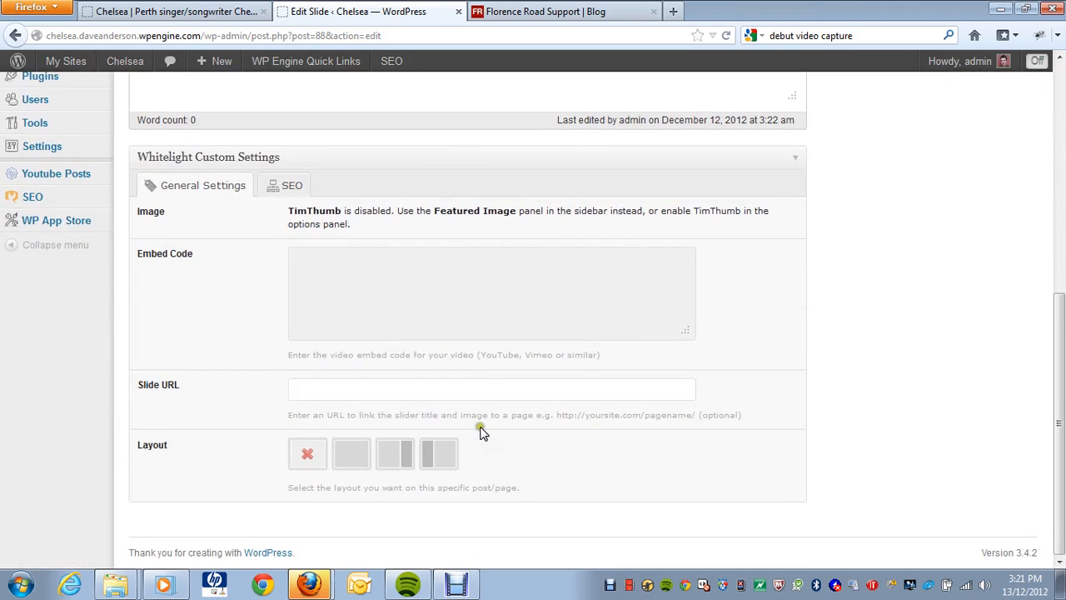
scroll(545, 445, up, 3)
scroll(575, 449, down, 3)
scroll(812, 469, up, 11)
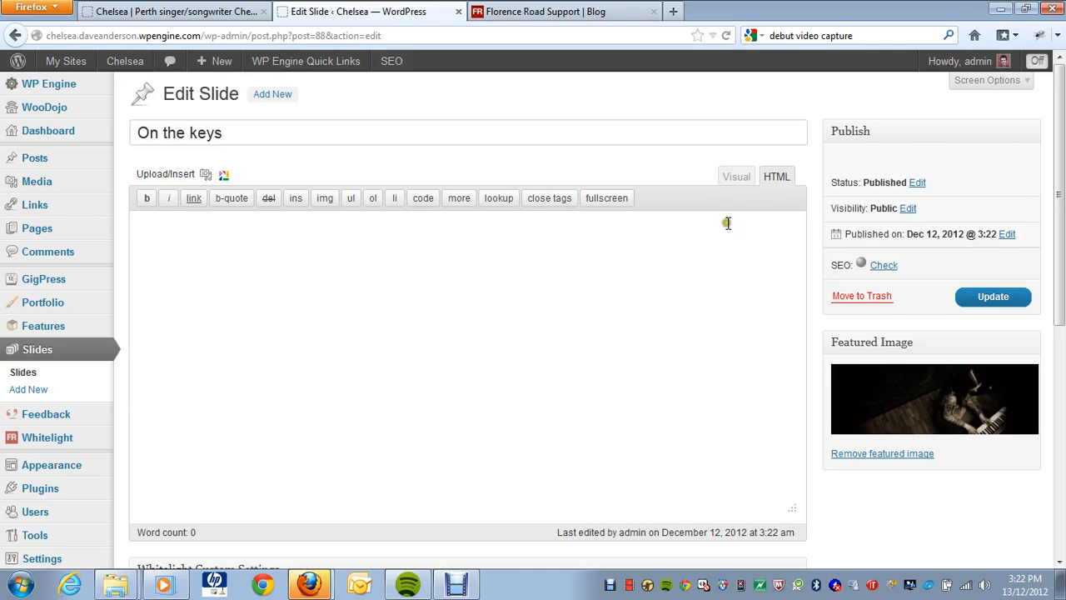
click(734, 177)
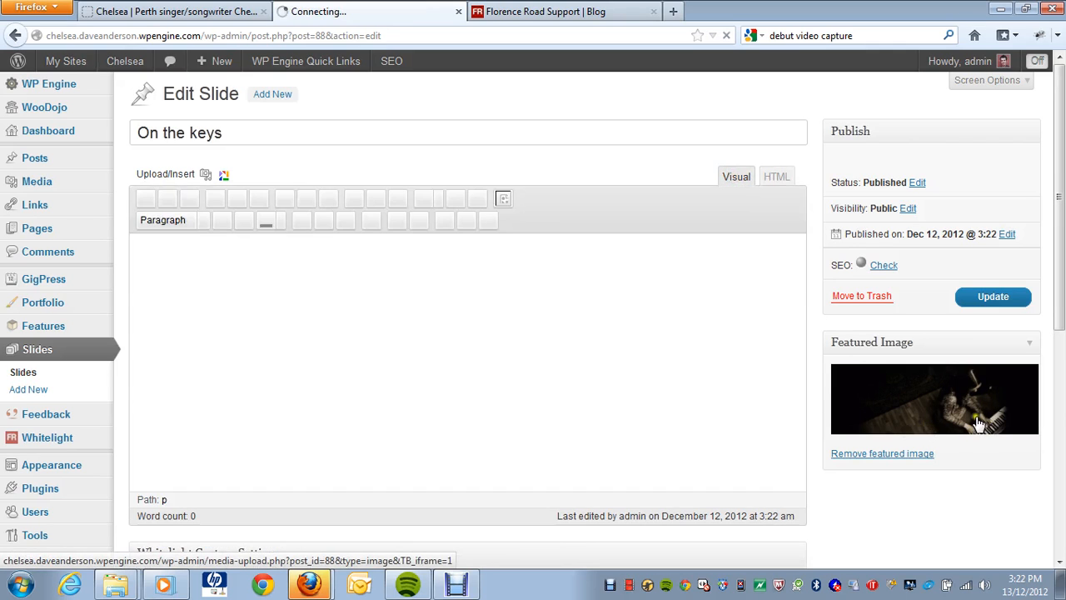
Look over the slide's Whitelight custom settings, featured image and title.
scroll(657, 407, down, 5)
scroll(849, 409, up, 3)
scroll(849, 408, up, 3)
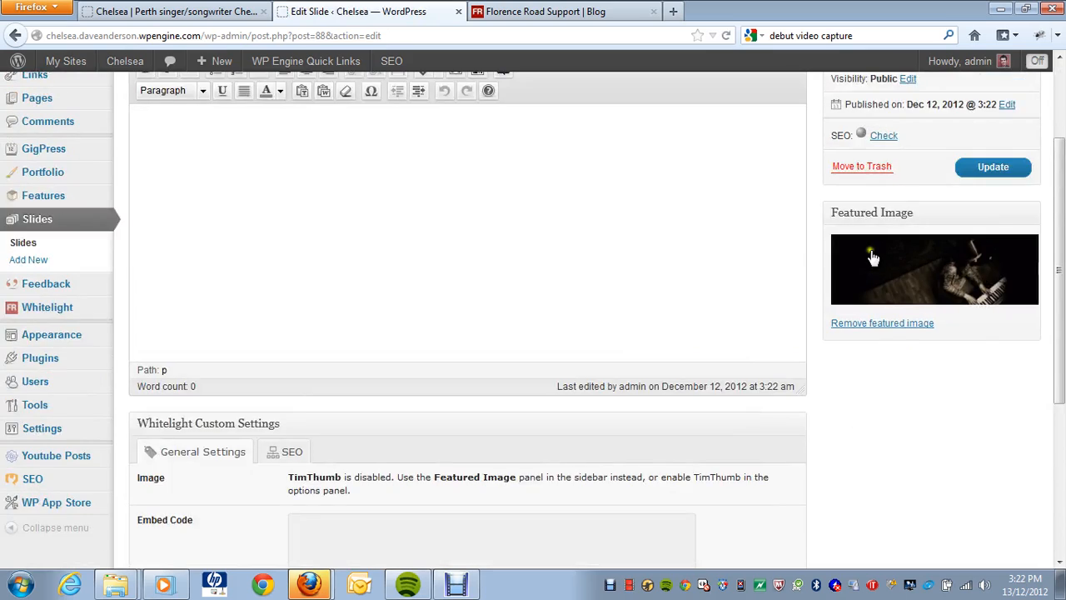
drag(230, 135, 136, 132)
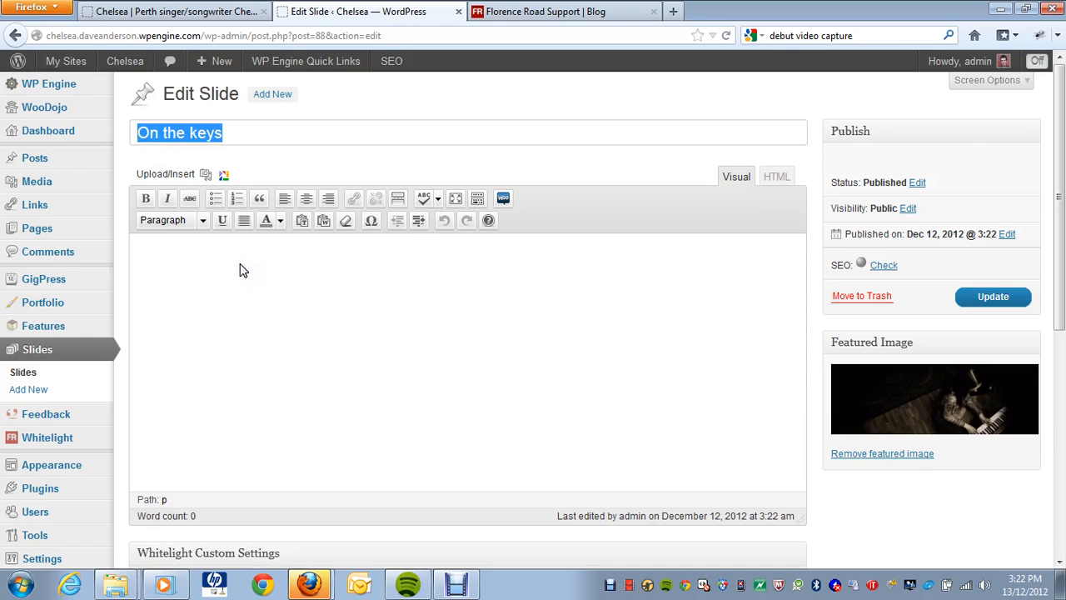
Try entering "This pic" as the slide's body text and clear it again.
click(212, 258)
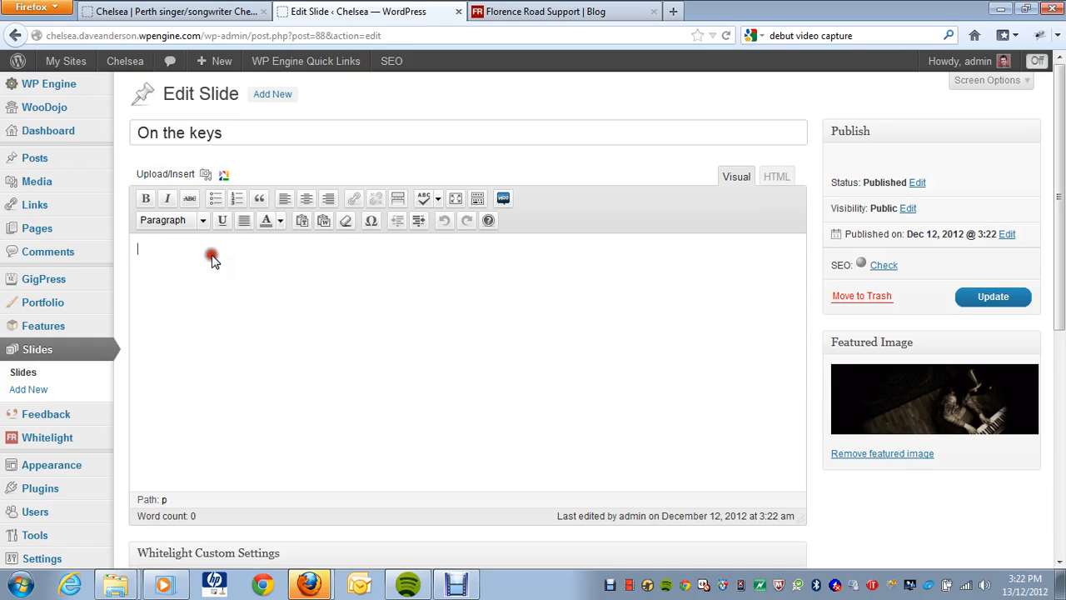
text(This pic)
drag(212, 261, 53, 248)
key(BackSpace)
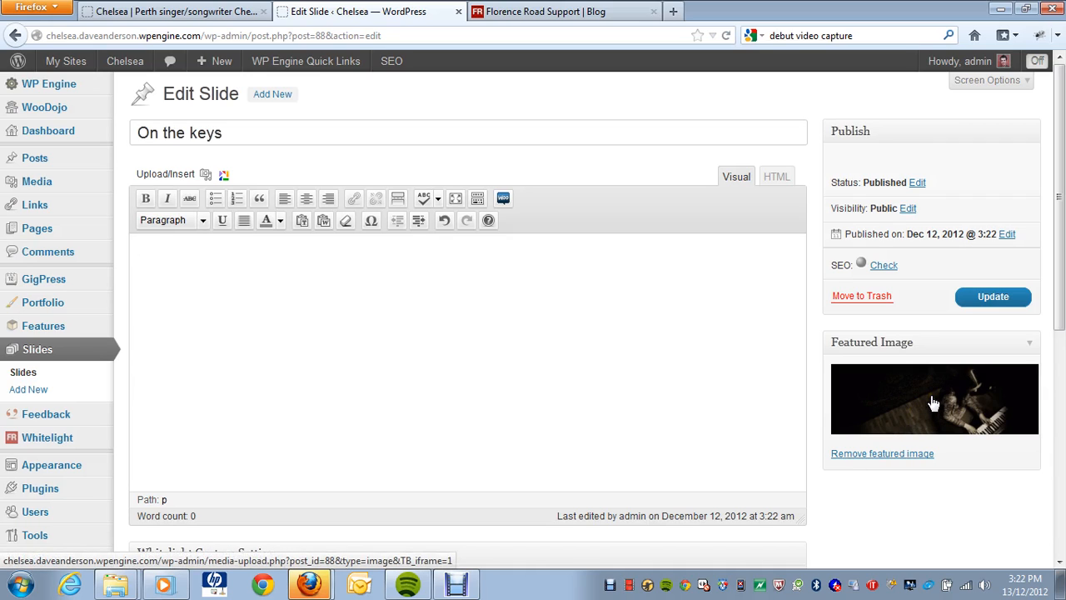
Remove the slide's featured image and open the gallery details of the cheslea2 image down to its size options.
click(900, 456)
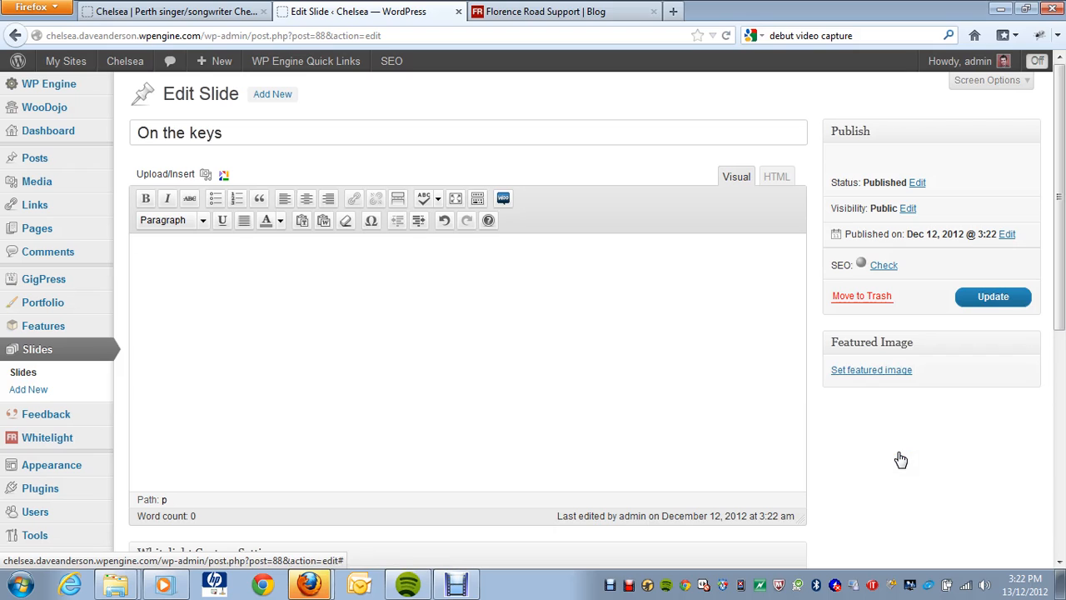
click(867, 375)
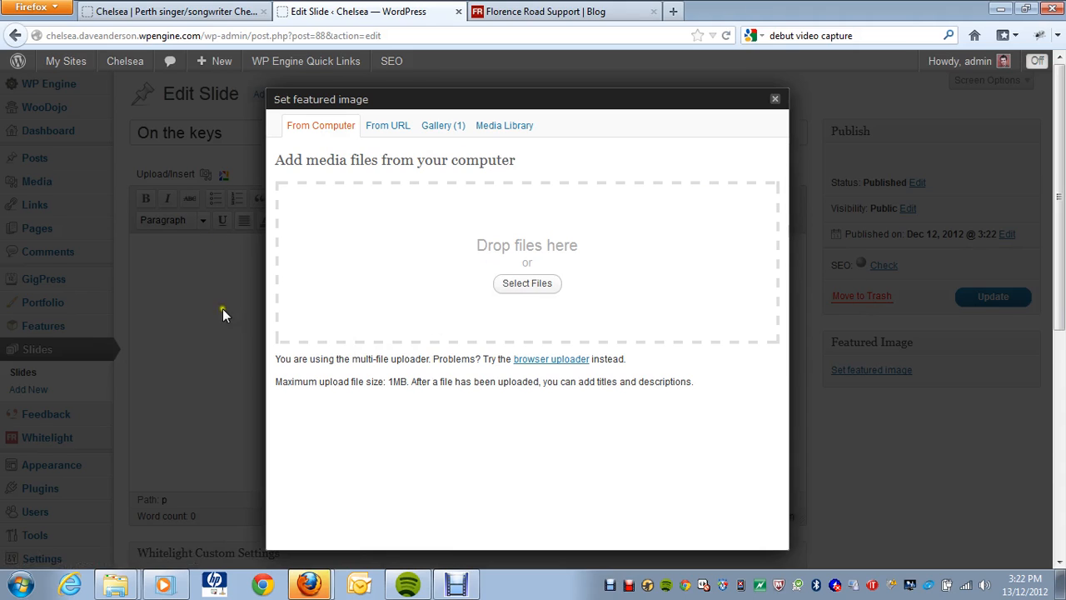
click(446, 136)
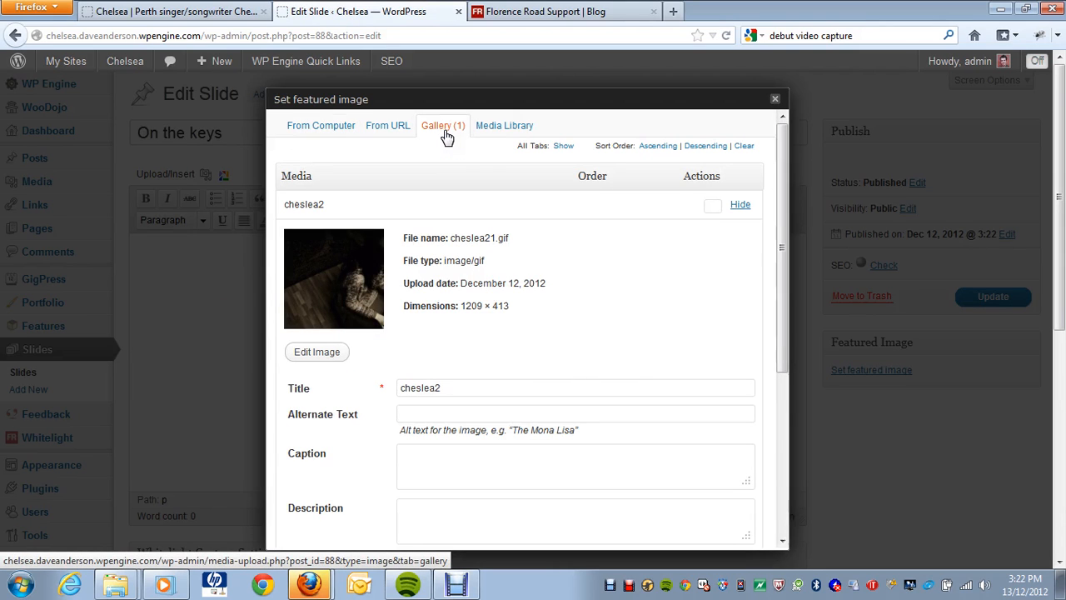
scroll(570, 312, down, 5)
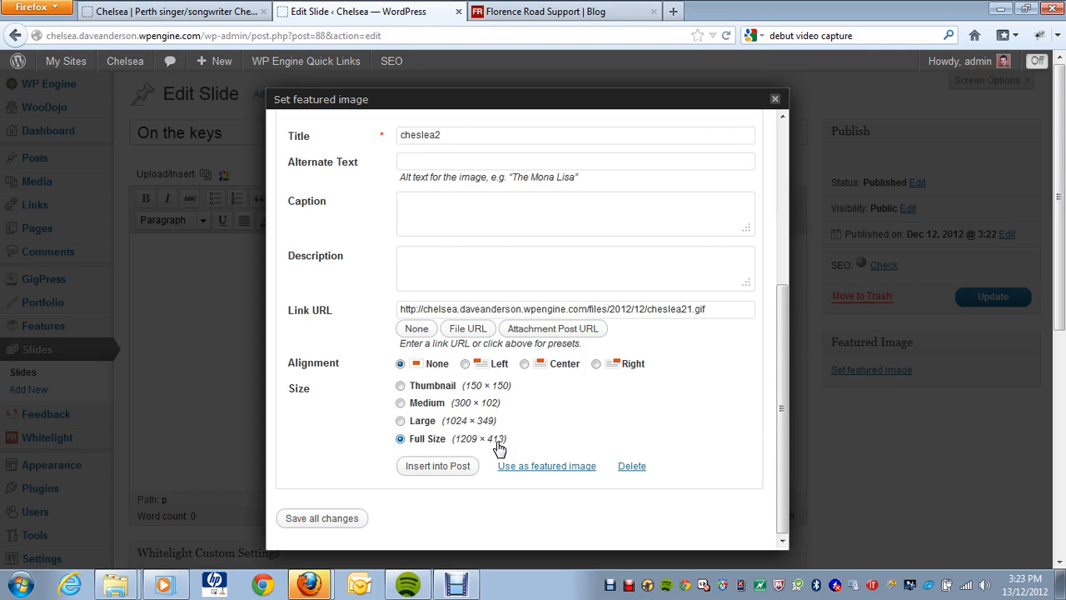
Inspect the image options of a slide on the public homepage, and return to the slide's featured image dialog.
click(133, 11)
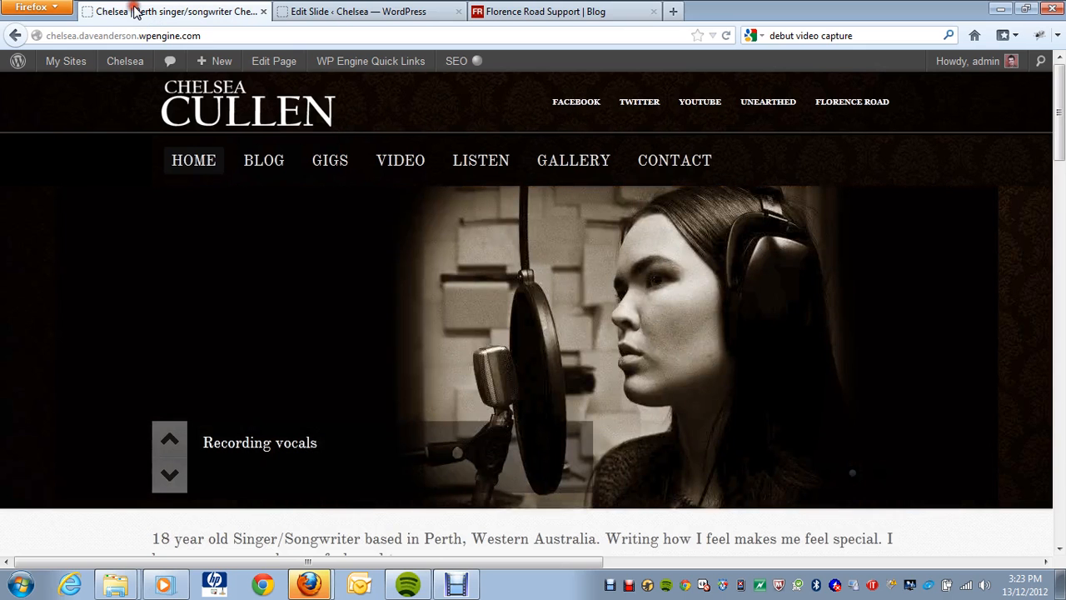
right_click(587, 272)
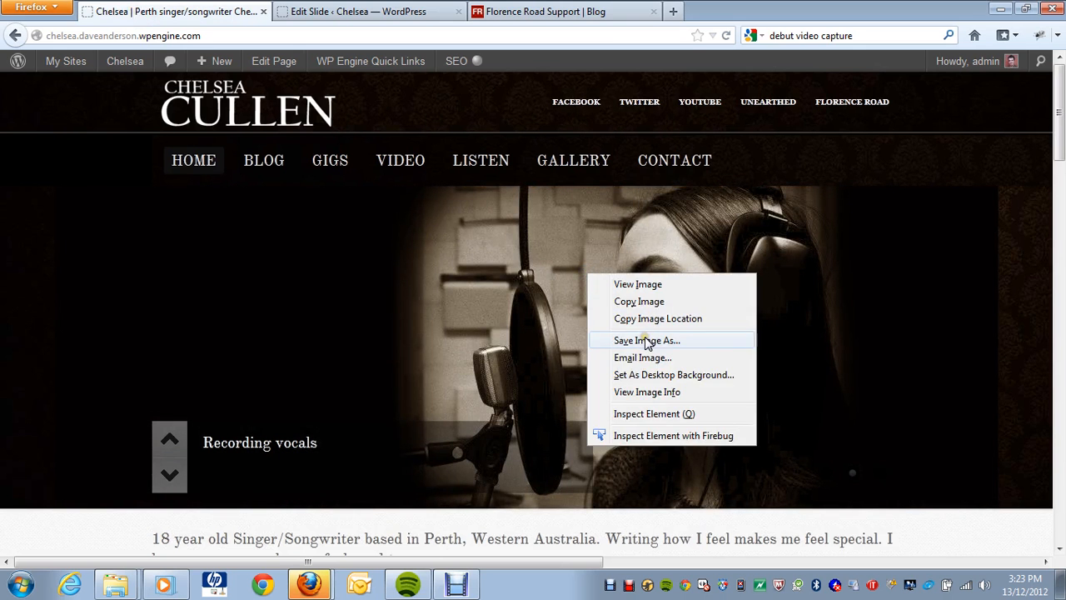
click(423, 15)
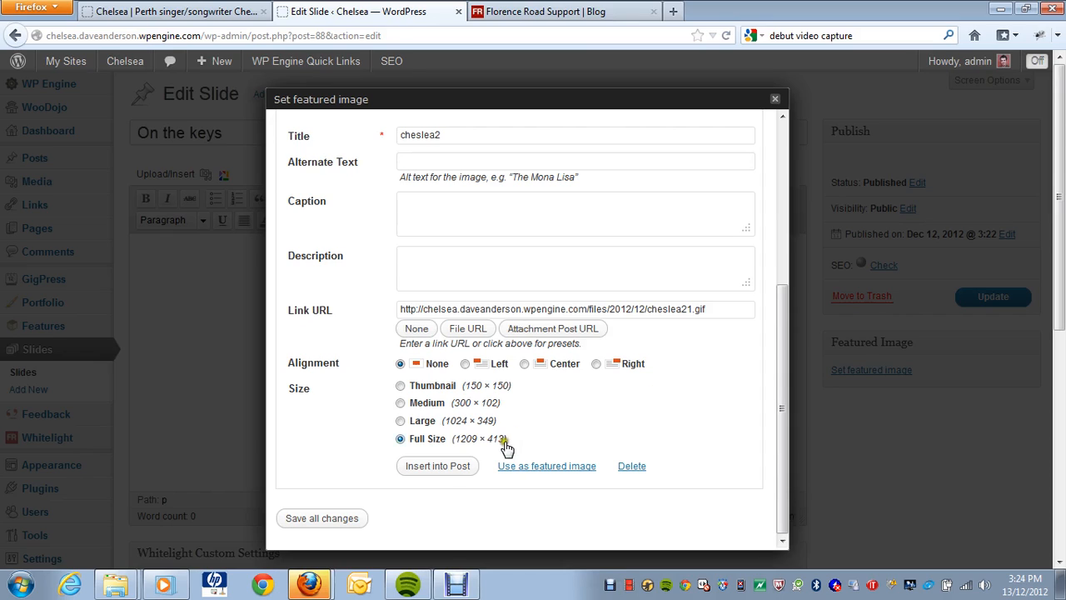
Use the cheslea2 image as the slide's featured image, and check the slider on the public homepage.
click(533, 468)
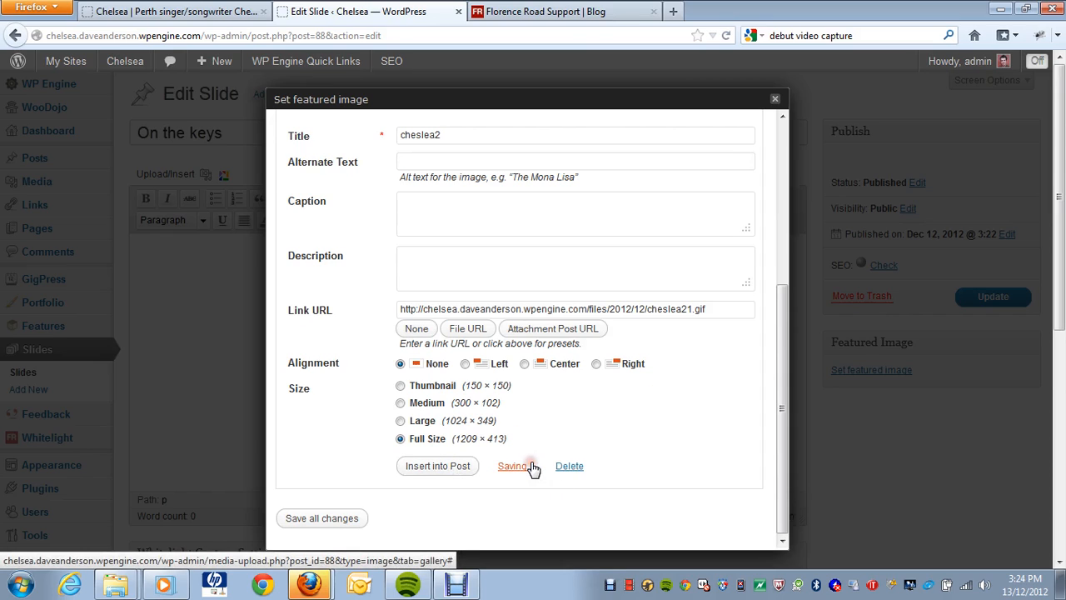
click(776, 101)
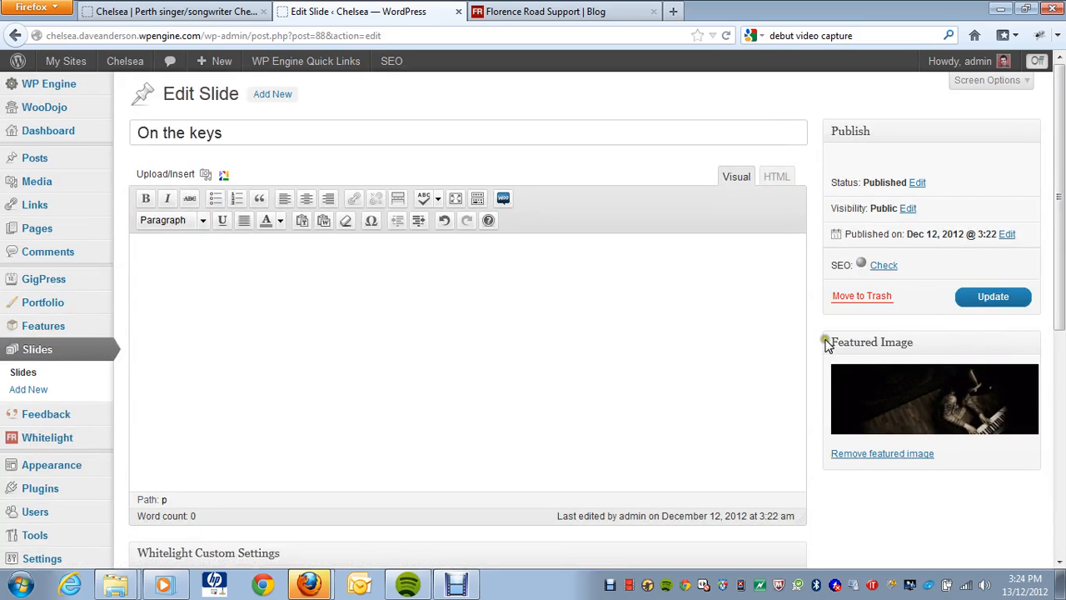
click(222, 14)
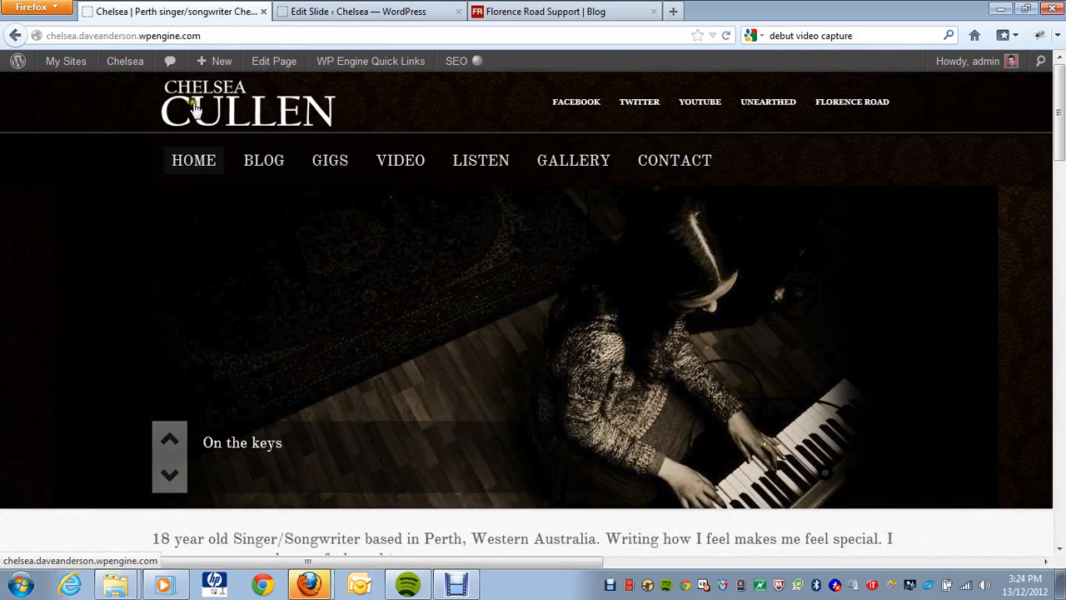
click(338, 12)
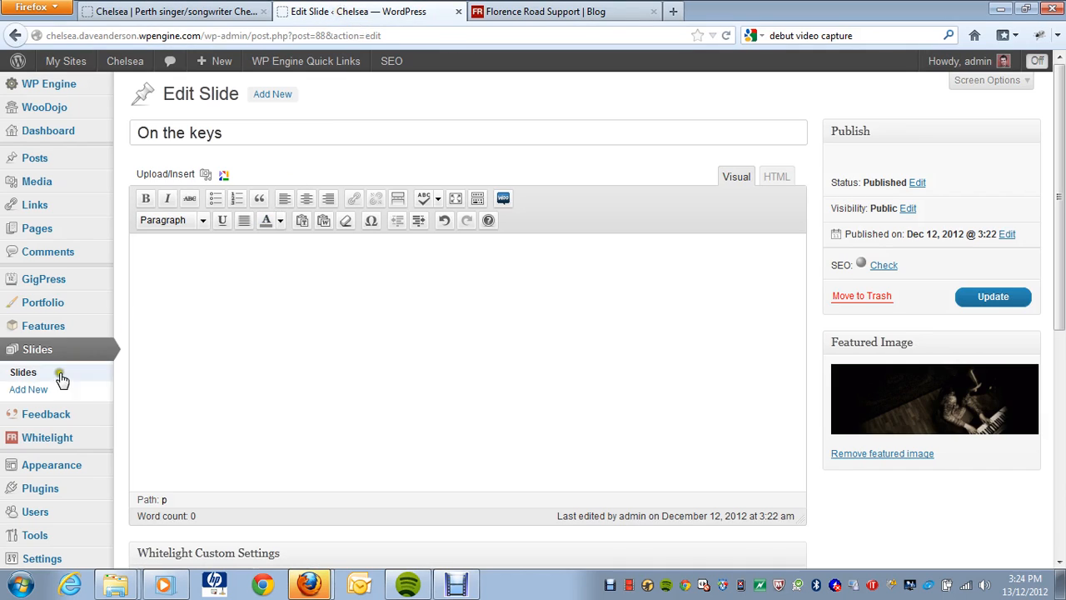
Open the Whitelight theme options and examine the theme stylesheet and the custom logo's URL and preview.
mouse_move(72, 442)
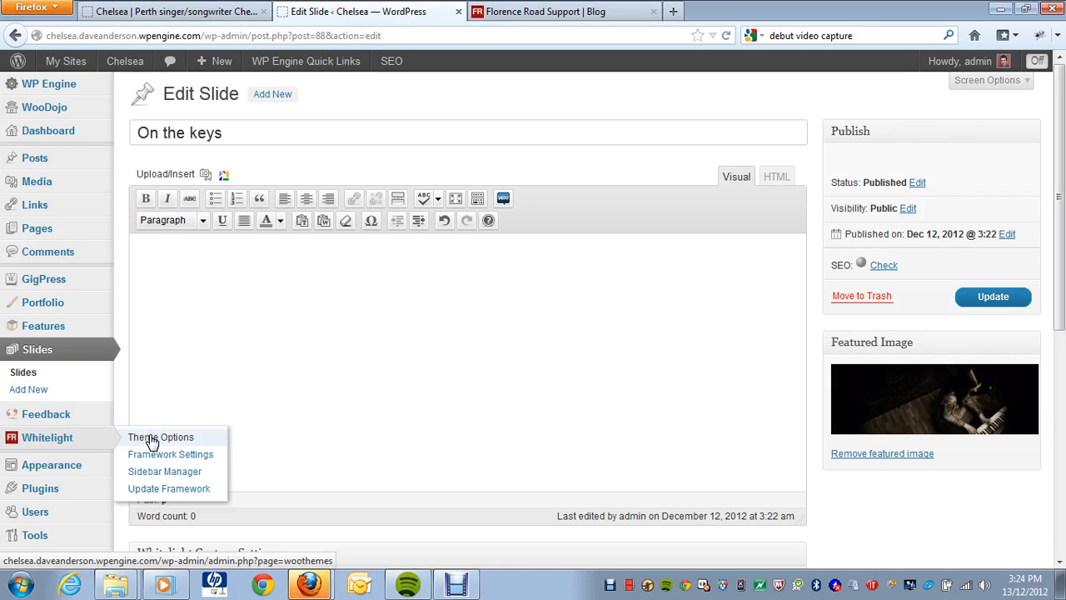
click(152, 438)
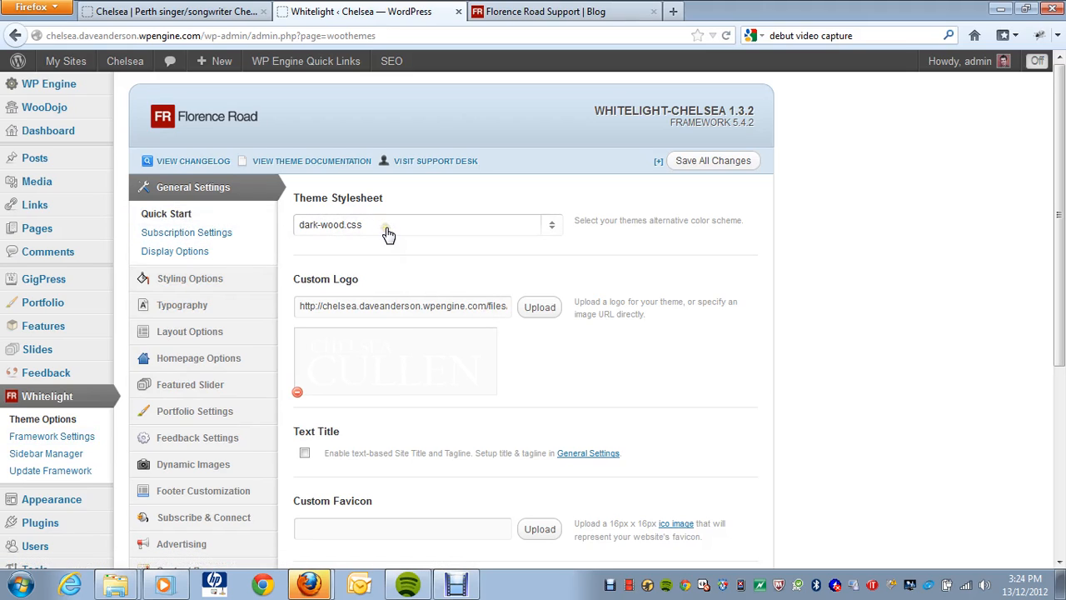
click(854, 296)
drag(304, 306, 499, 308)
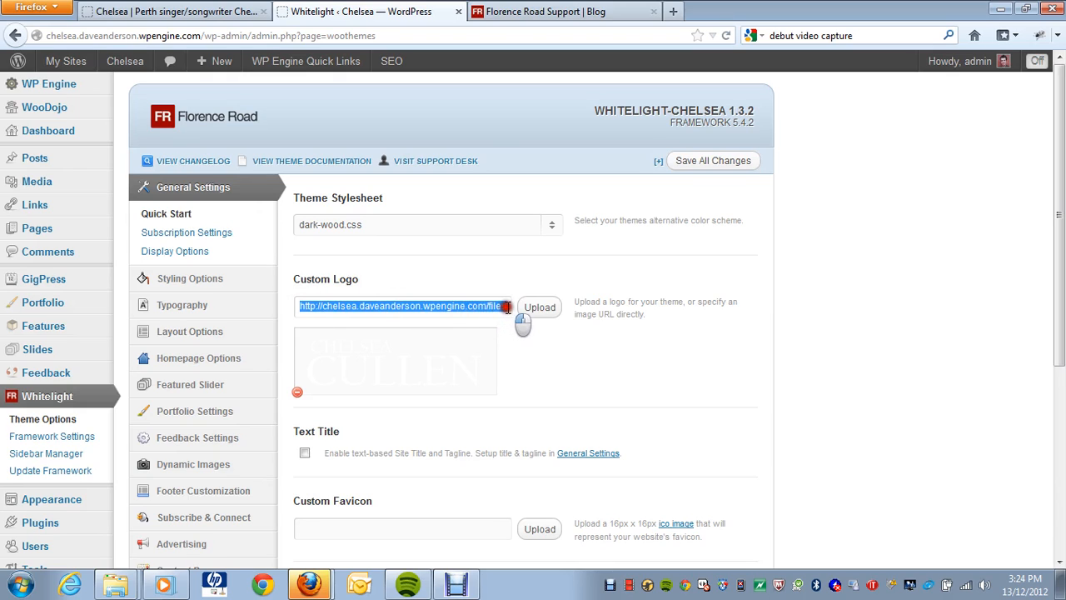
click(364, 304)
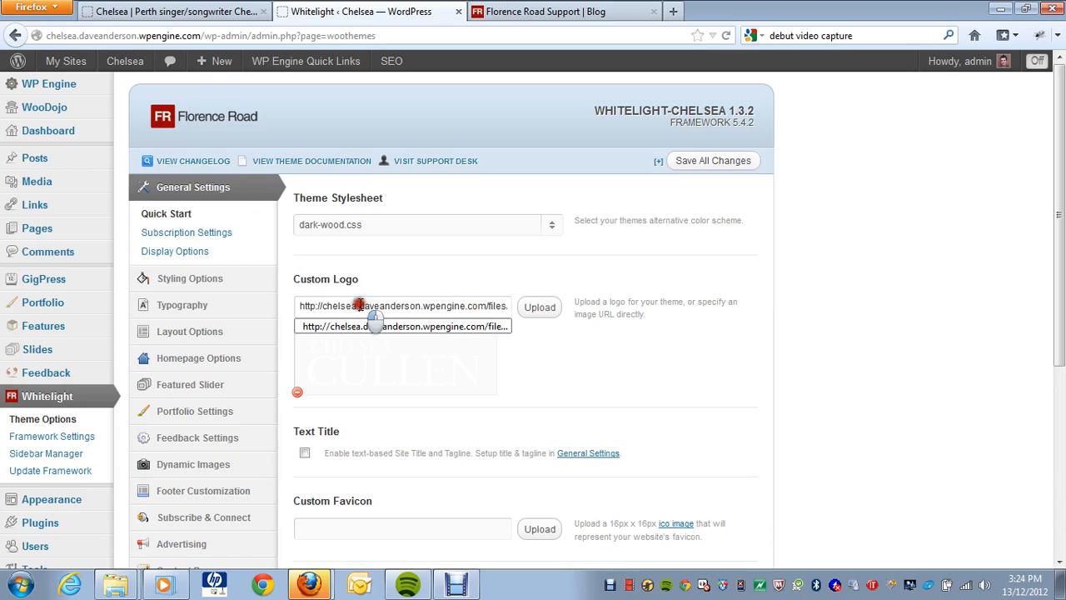
mouse_move(359, 304)
mouse_down()
mouse_move(476, 319)
mouse_move(340, 309)
mouse_up()
click(1002, 389)
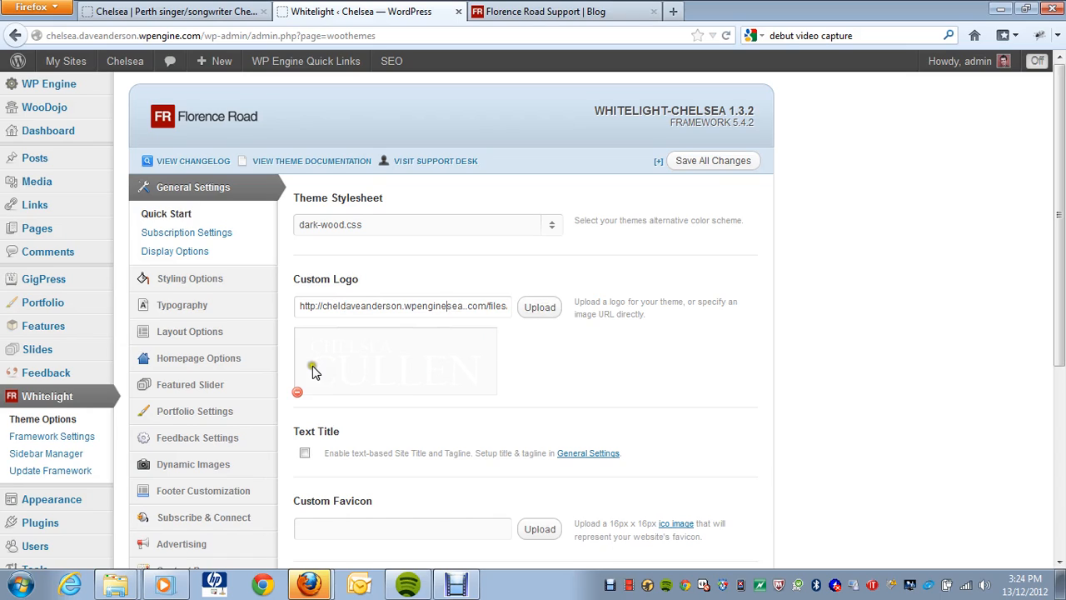
click(368, 360)
Compare the custom logo with the public homepage header, and look over the remaining Quick Start settings.
click(198, 15)
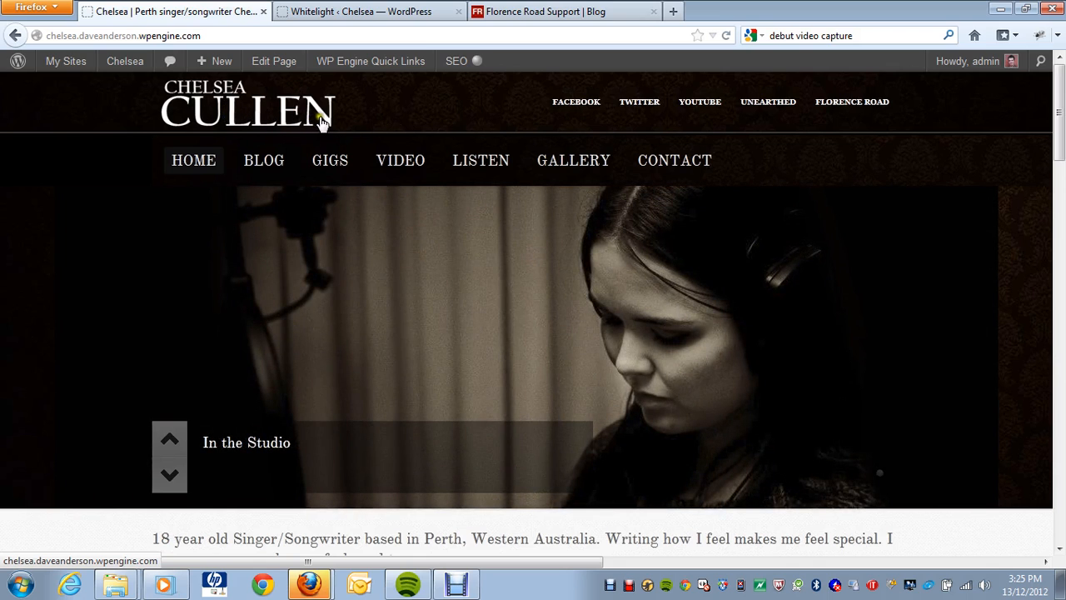
click(348, 20)
scroll(459, 249, down, 3)
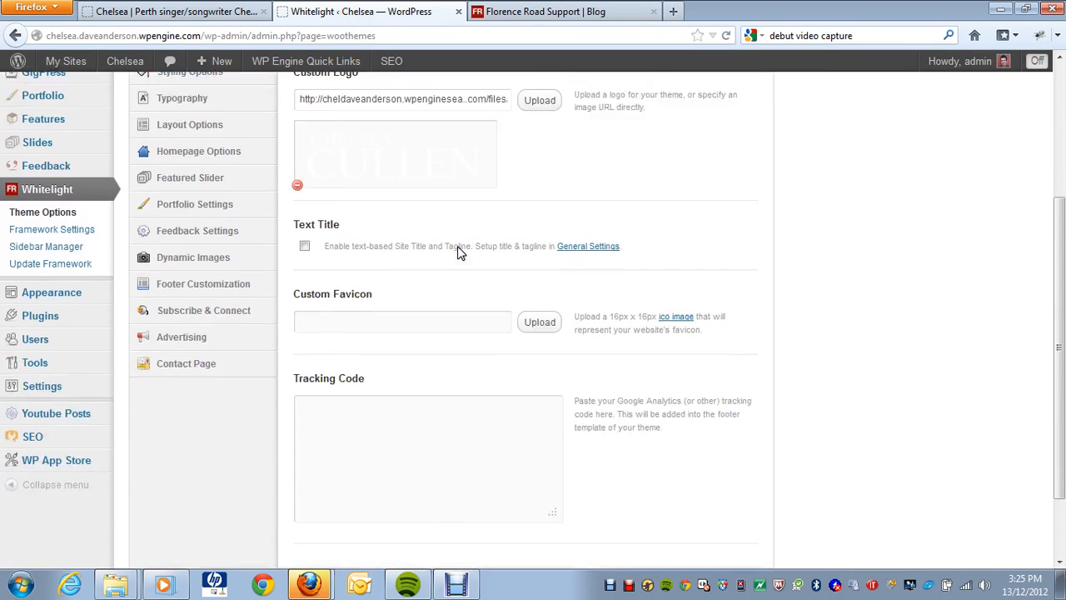
scroll(416, 407, down, 1)
scroll(490, 417, up, 5)
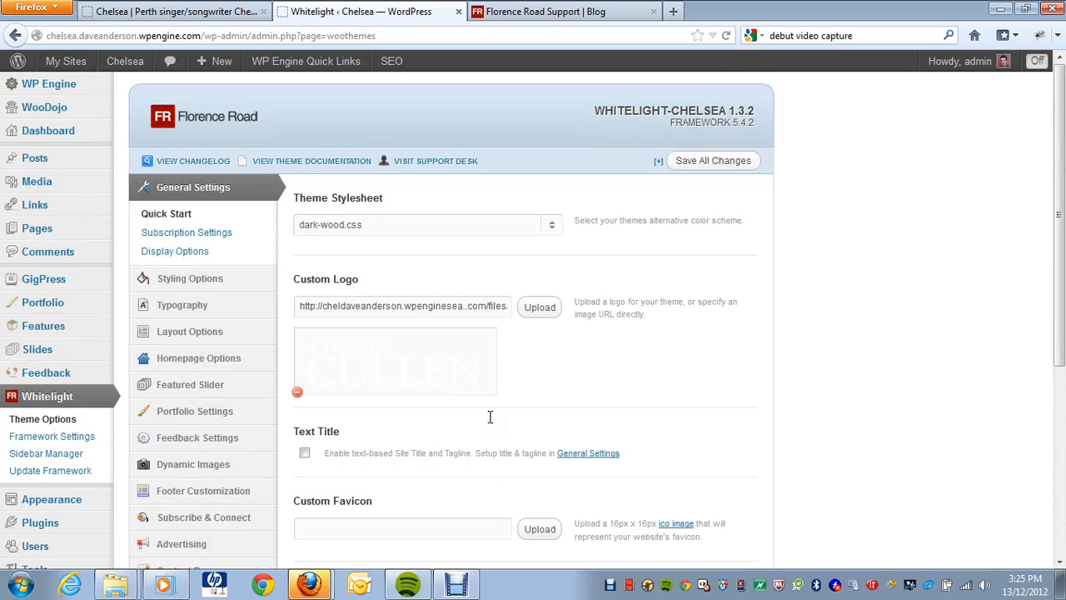
Open the theme's Display Options and examine the custom CSS, comments, post content and pagination settings.
click(216, 252)
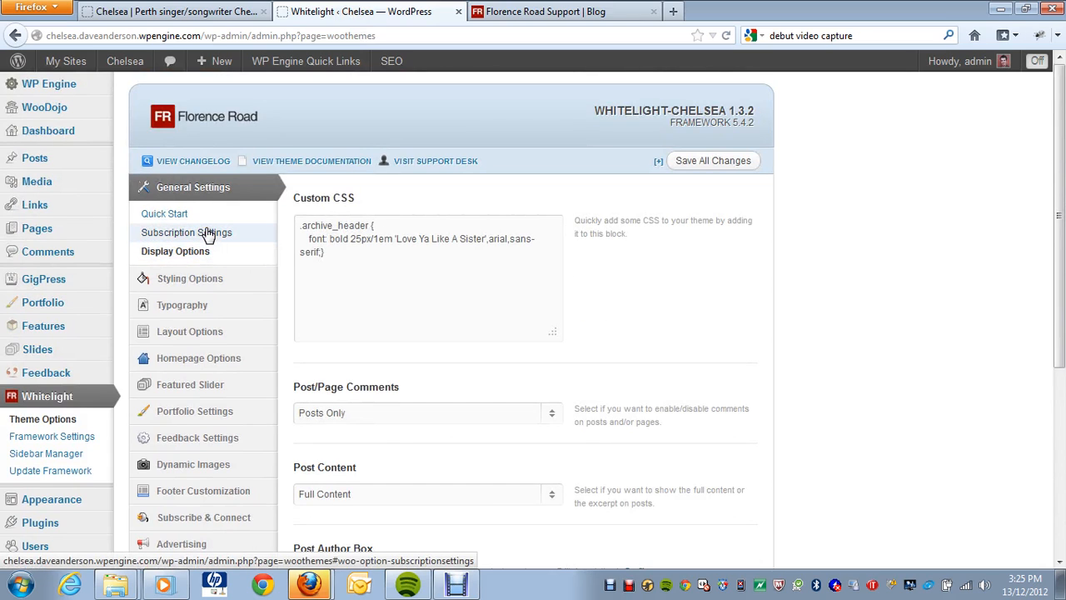
drag(362, 262, 298, 220)
click(406, 273)
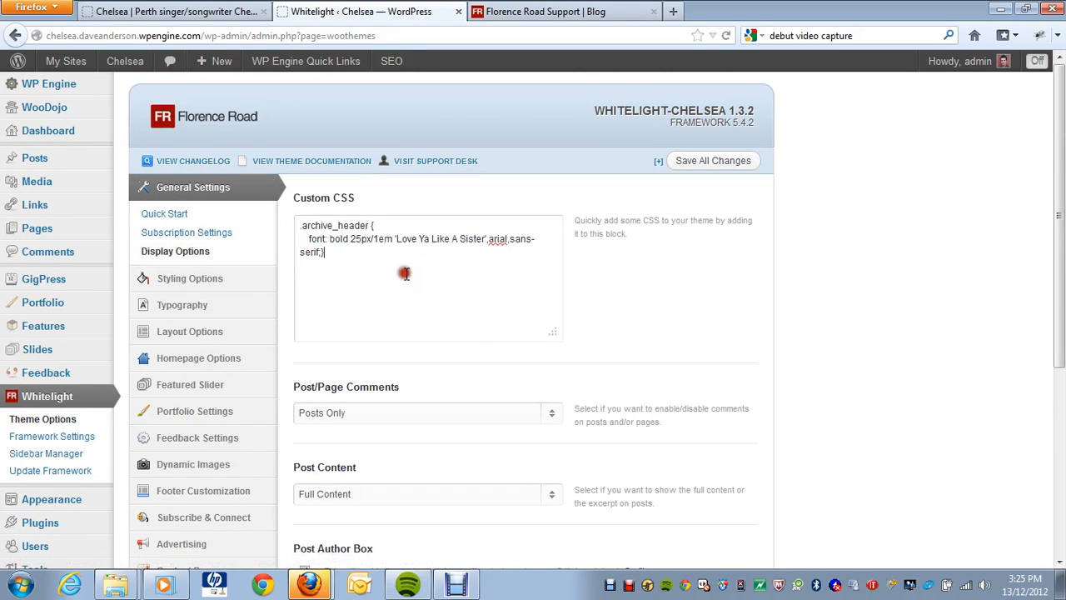
scroll(507, 380, down, 6)
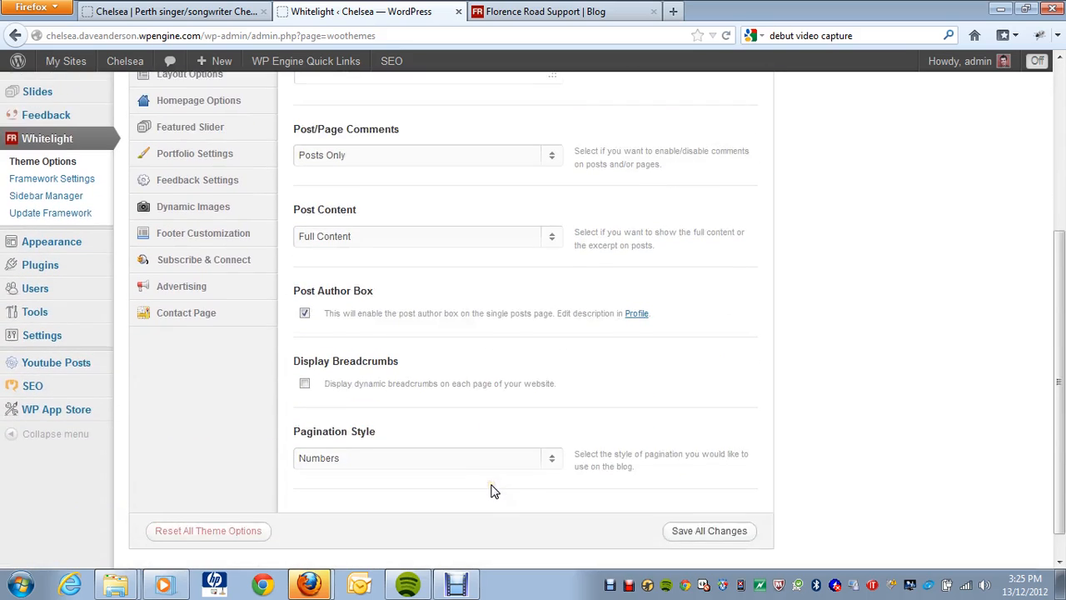
scroll(492, 492, up, 6)
Open the theme's Typography settings and examine the fonts for general text, navigation, titles and posts.
mouse_move(250, 291)
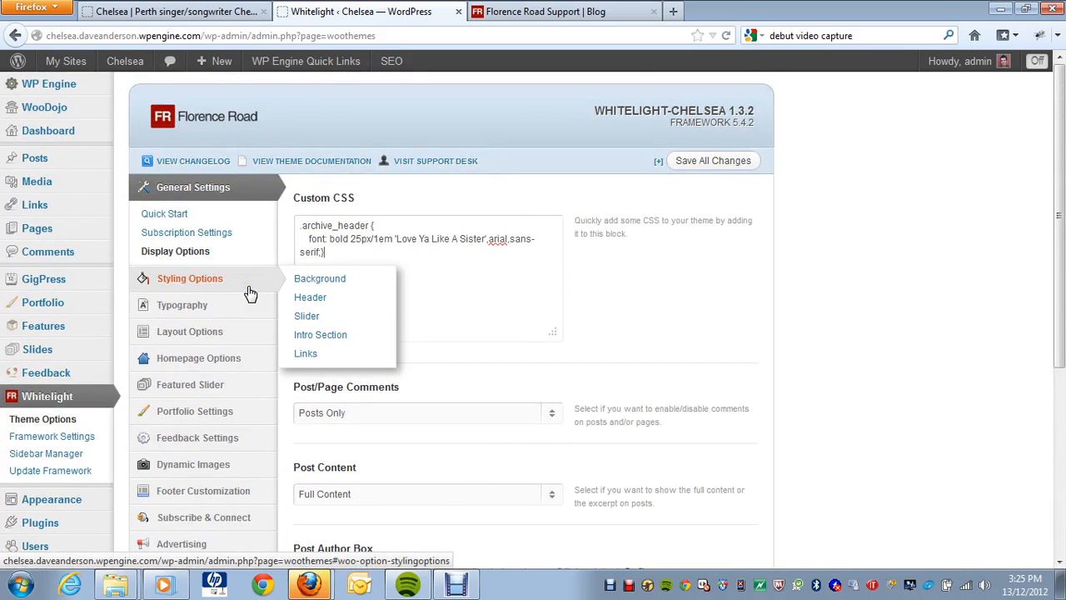
click(245, 298)
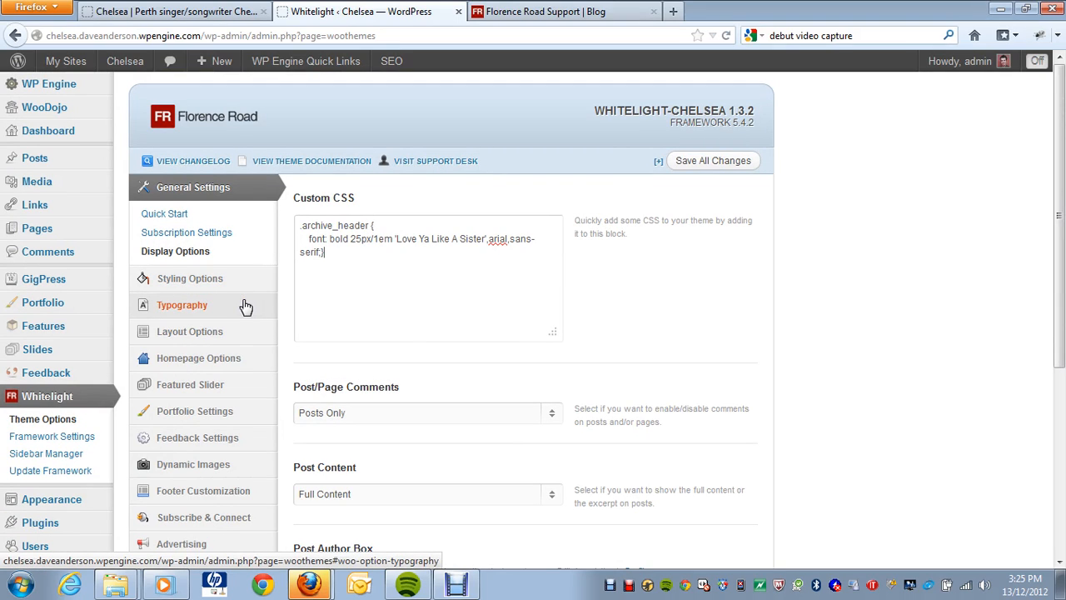
click(245, 306)
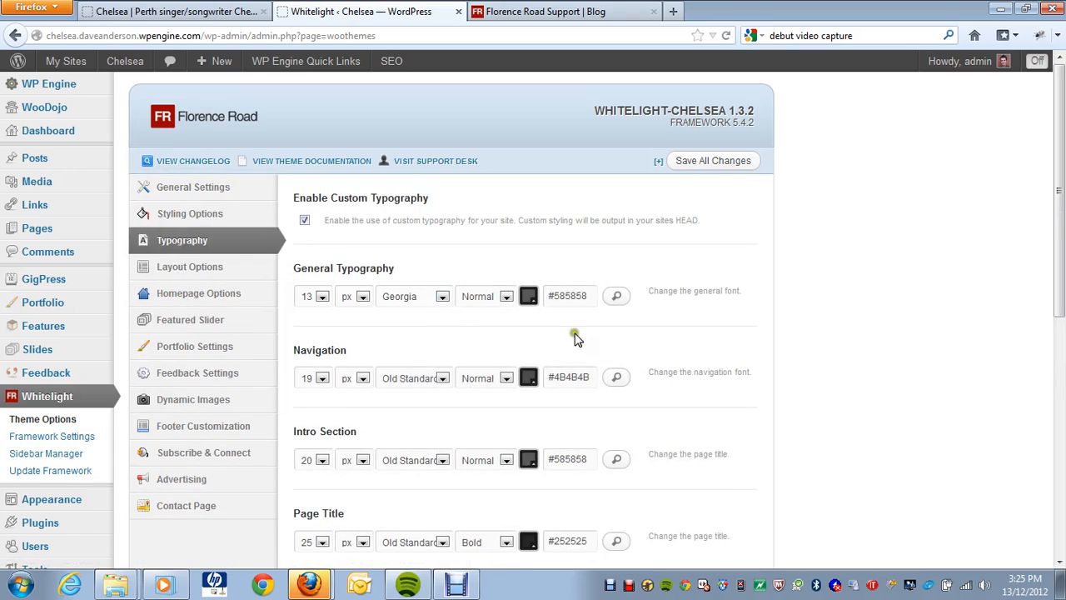
scroll(761, 419, down, 2)
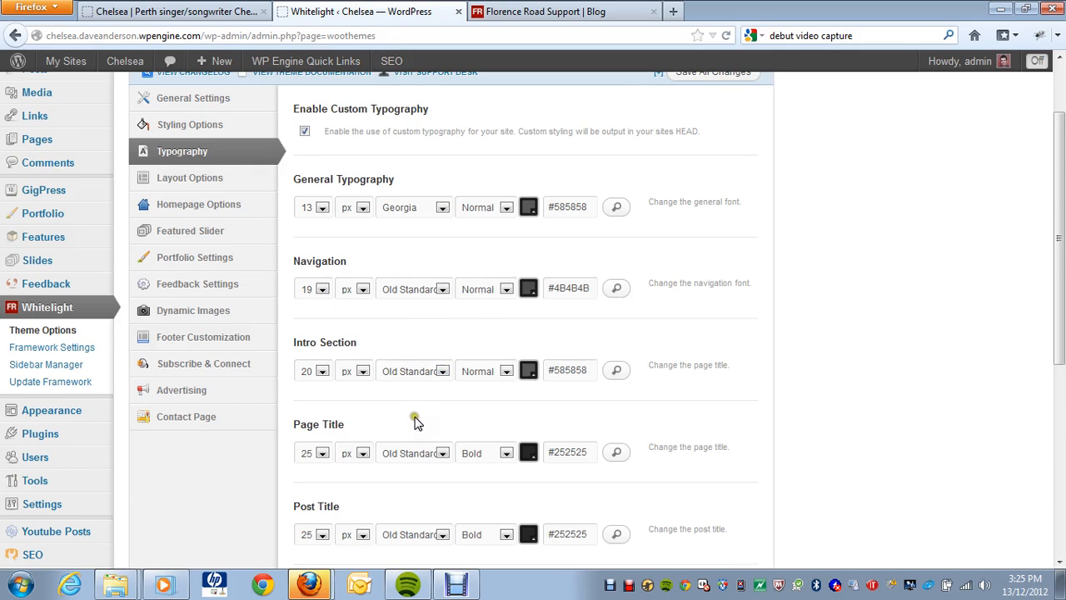
scroll(416, 423, down, 4)
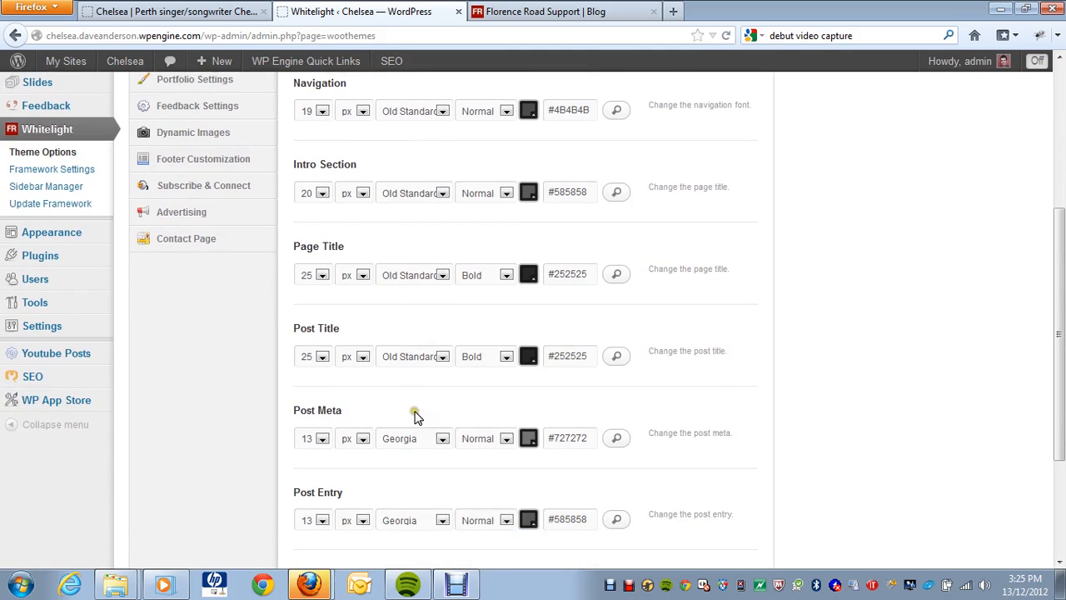
scroll(415, 416, up, 5)
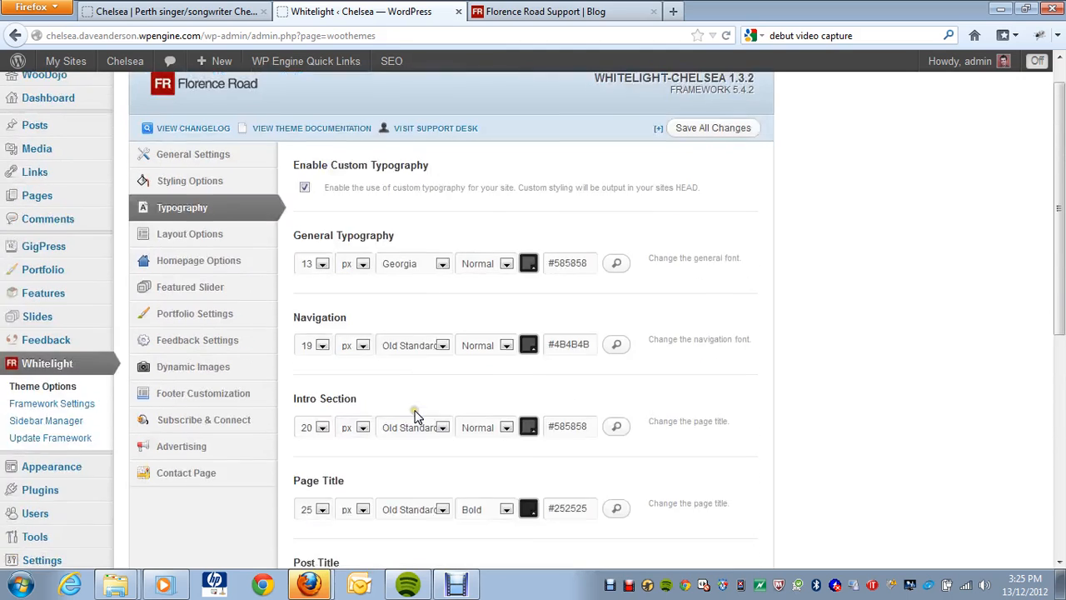
scroll(416, 416, up, 1)
scroll(418, 418, down, 2)
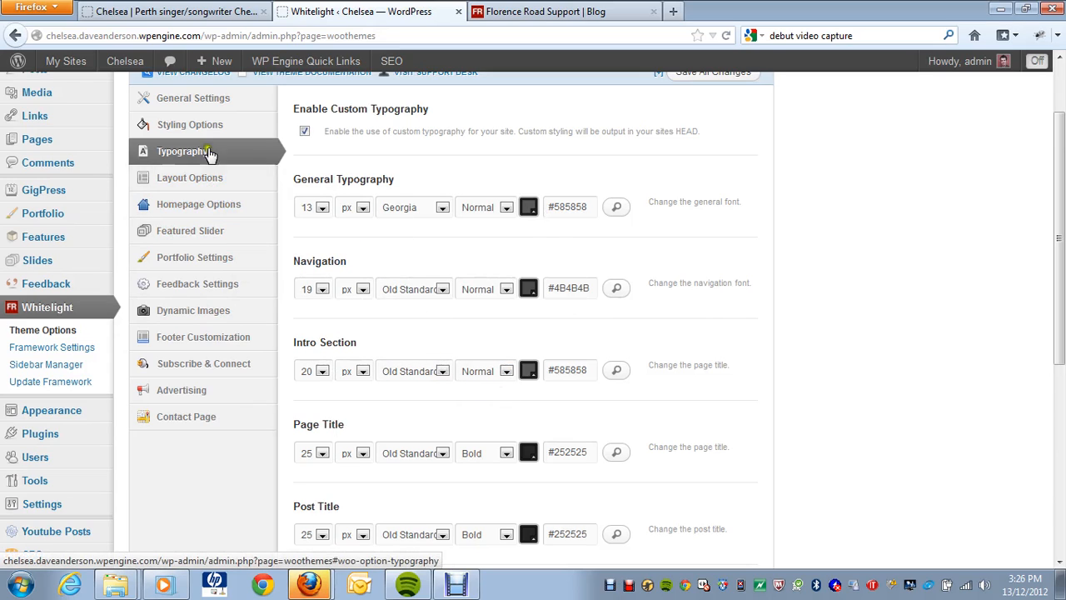
Open the theme's Homepage Setup options and enable the blog area on the homepage.
mouse_move(218, 206)
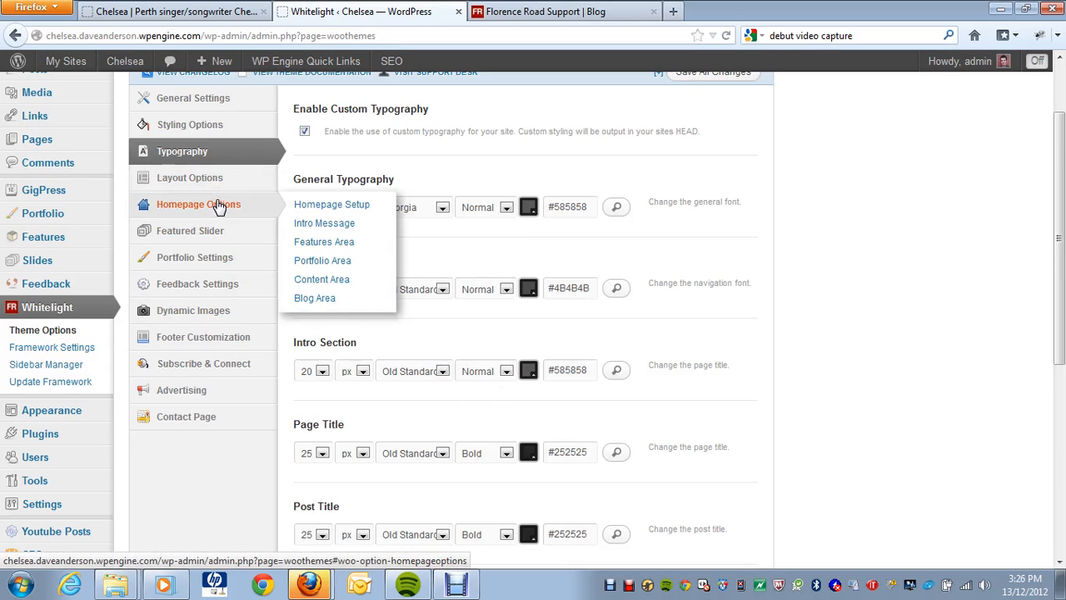
click(310, 206)
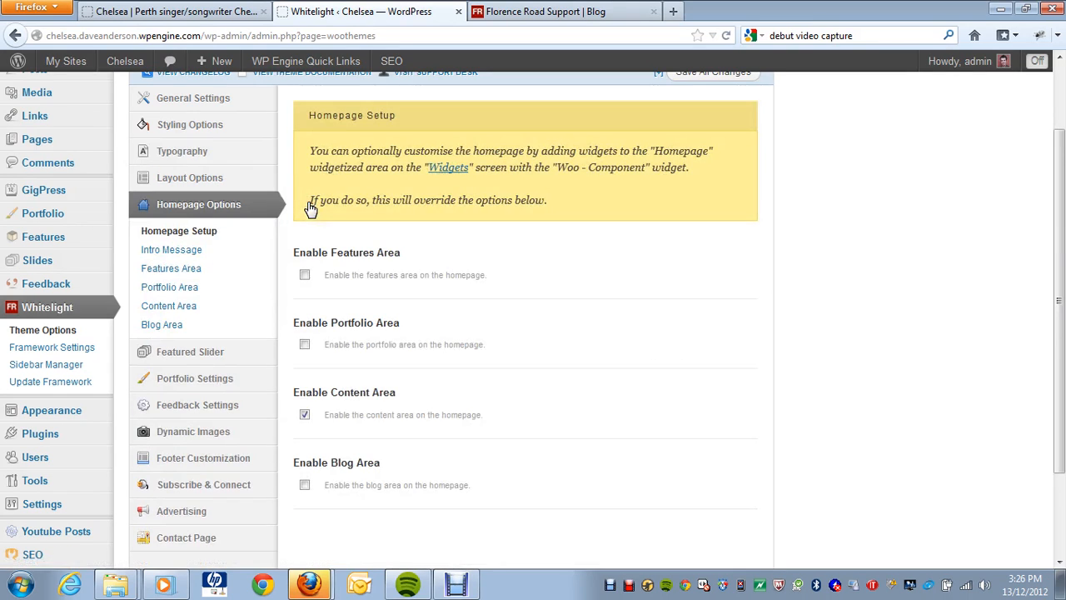
click(303, 414)
click(304, 344)
click(300, 276)
click(814, 444)
click(305, 490)
click(316, 431)
click(317, 486)
click(304, 490)
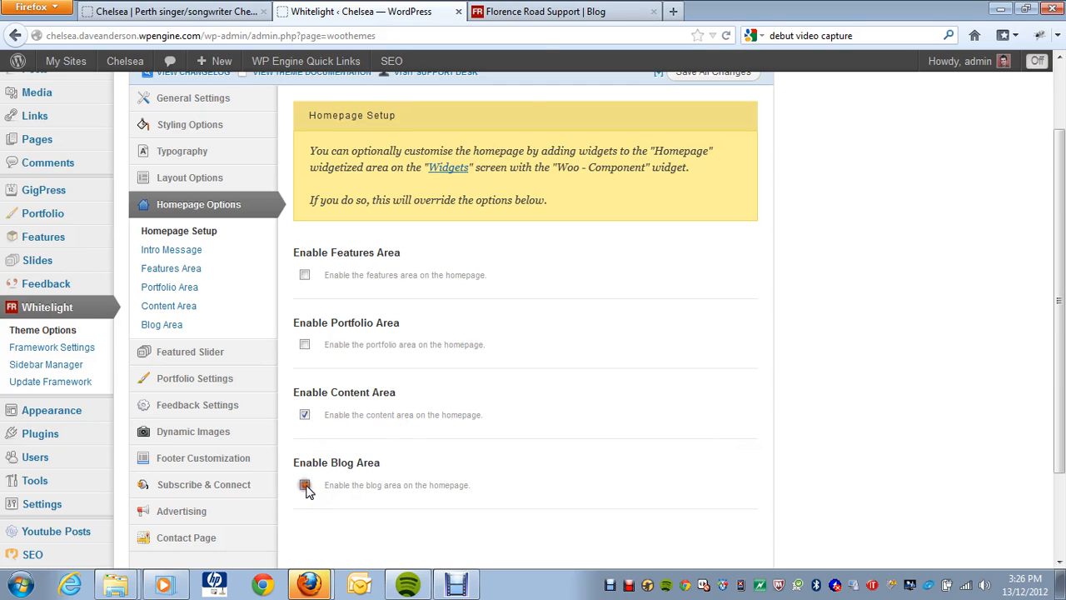
Reload the public homepage and look over its intro text, page content and sidebar for the blog area.
click(221, 11)
key(F5)
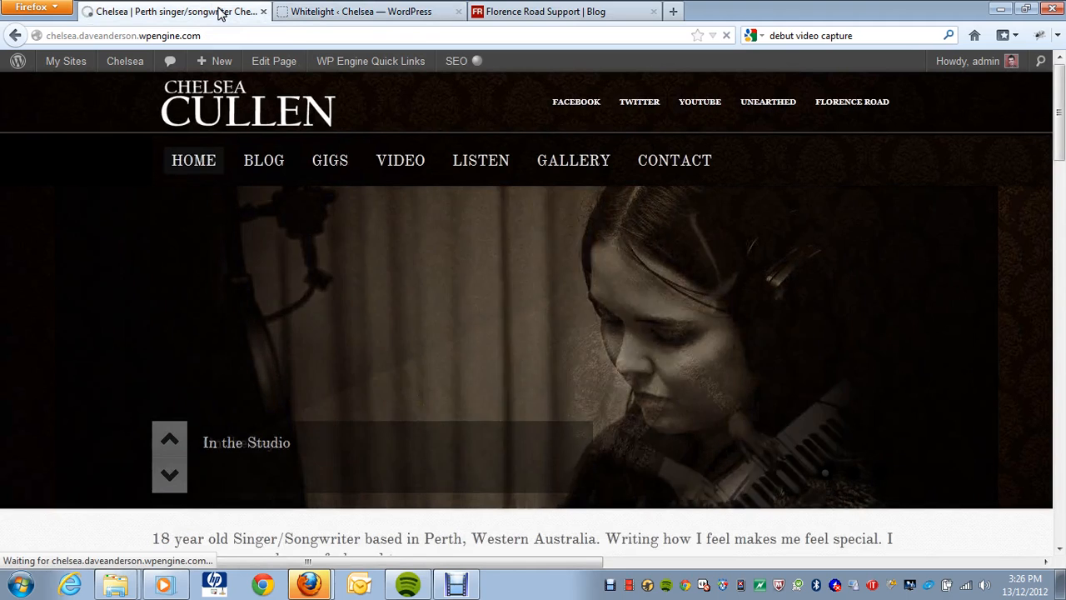
scroll(678, 204, down, 3)
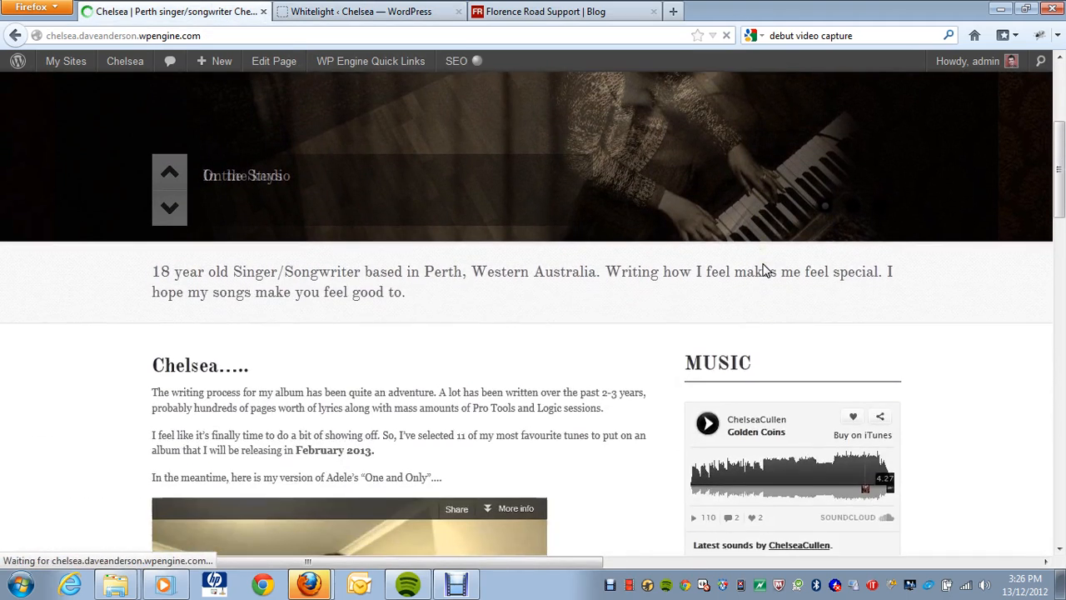
scroll(700, 260, down, 8)
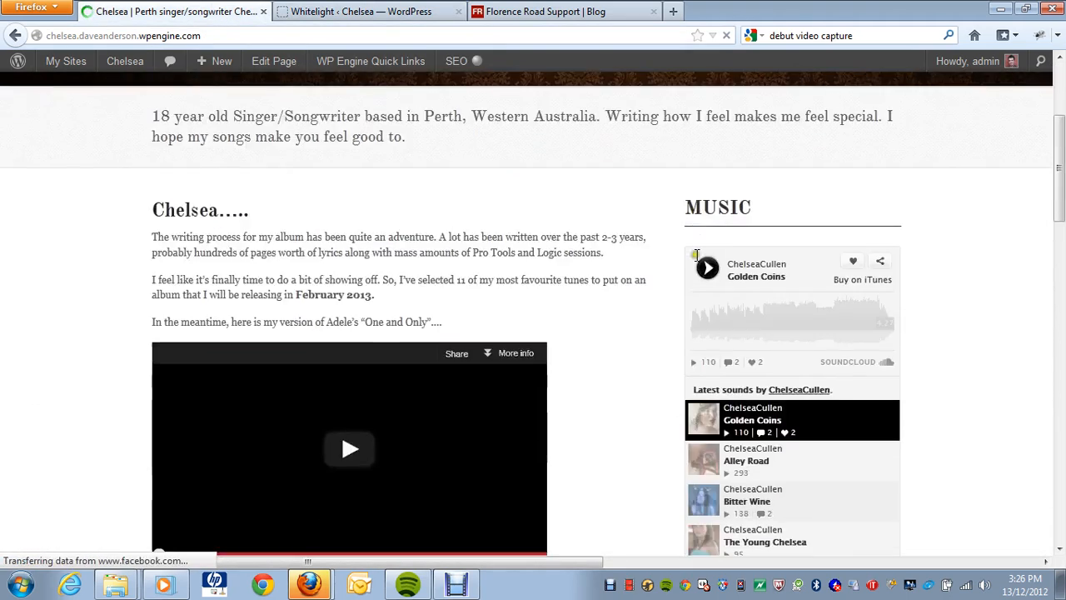
scroll(682, 251, down, 6)
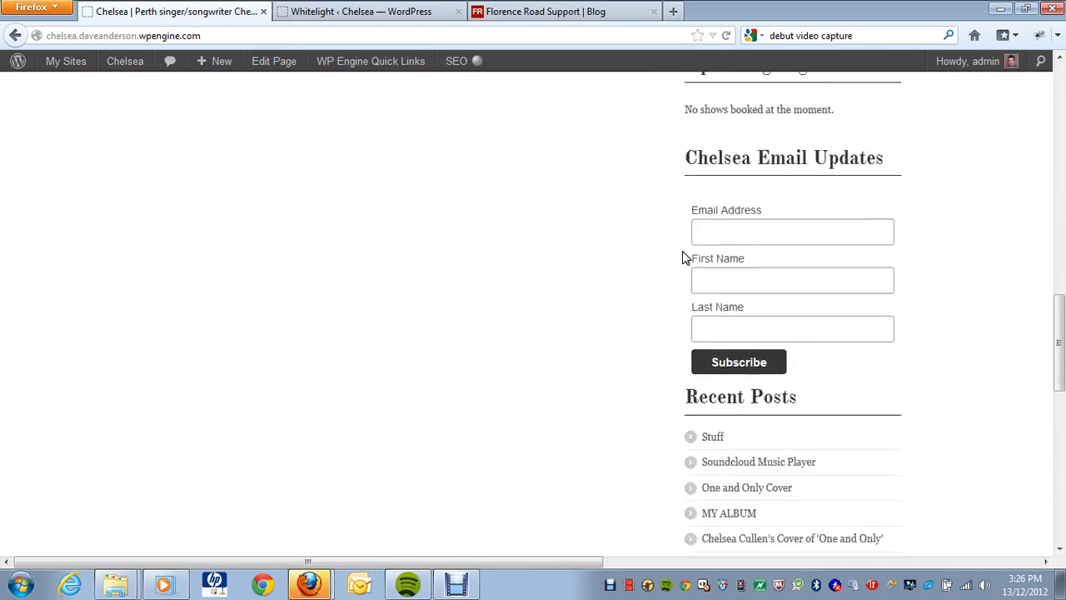
scroll(682, 251, up, 6)
scroll(680, 247, up, 4)
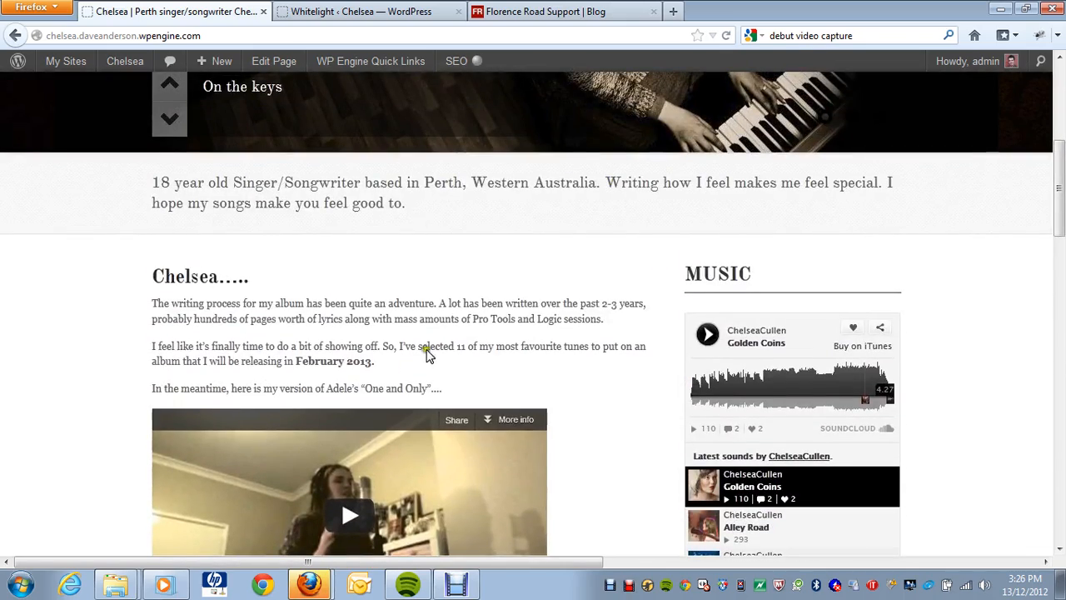
Save the Homepage Setup with the blog area enabled and reload the public homepage.
click(361, 11)
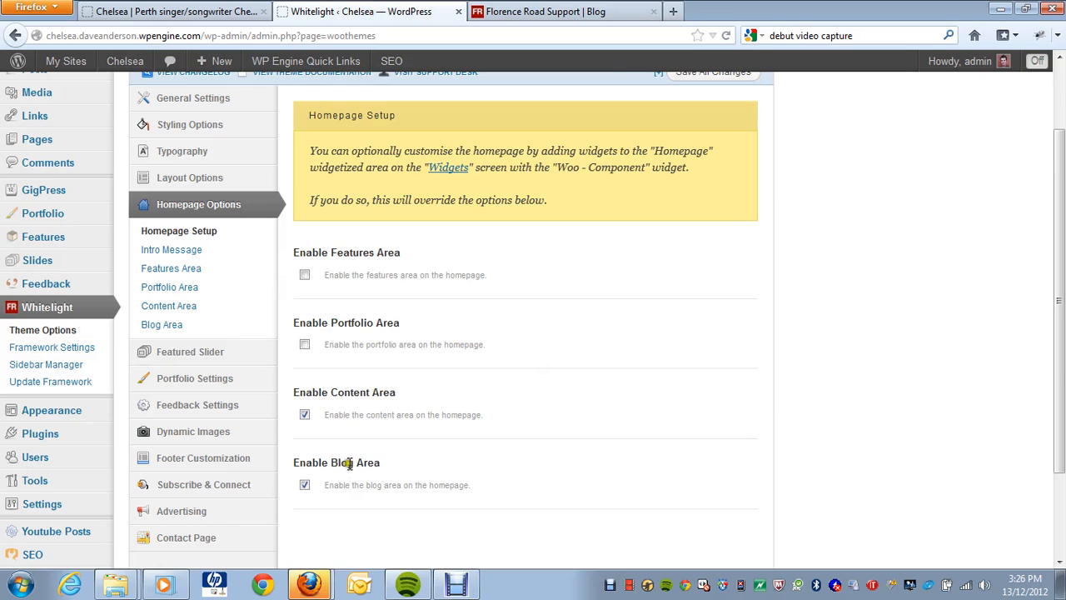
scroll(525, 446, down, 3)
click(714, 505)
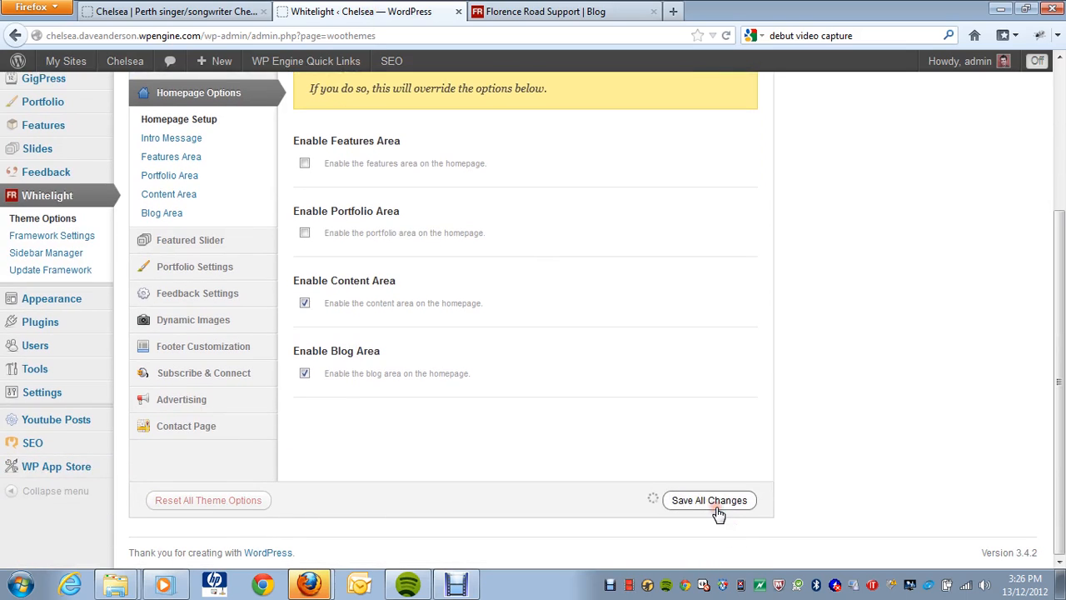
click(191, 12)
key(F5)
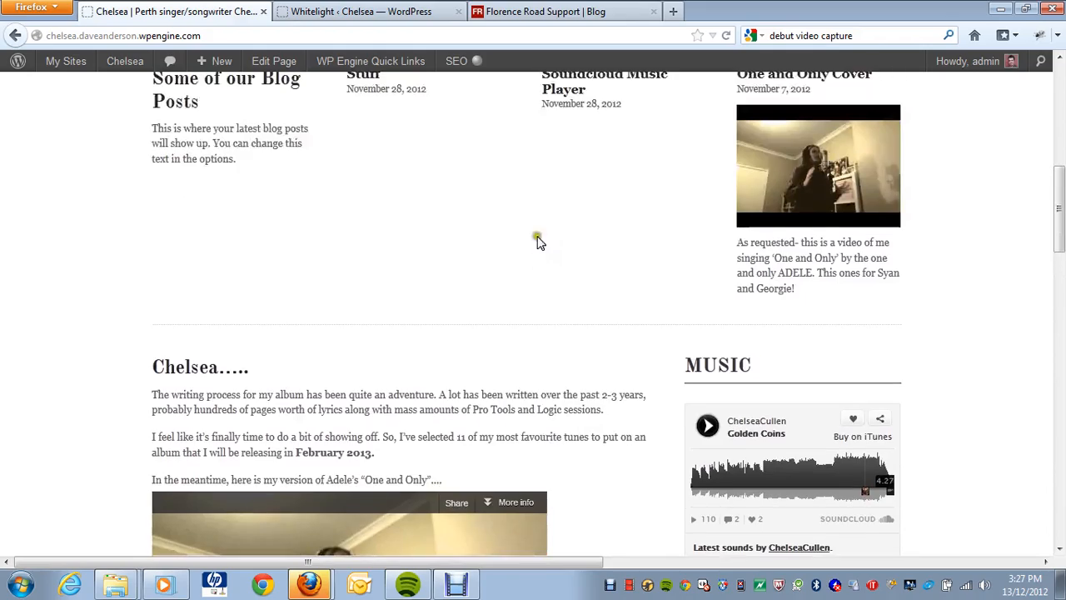
Open the homepage Intro Message settings and compare the message text with the intro on the public homepage.
click(374, 20)
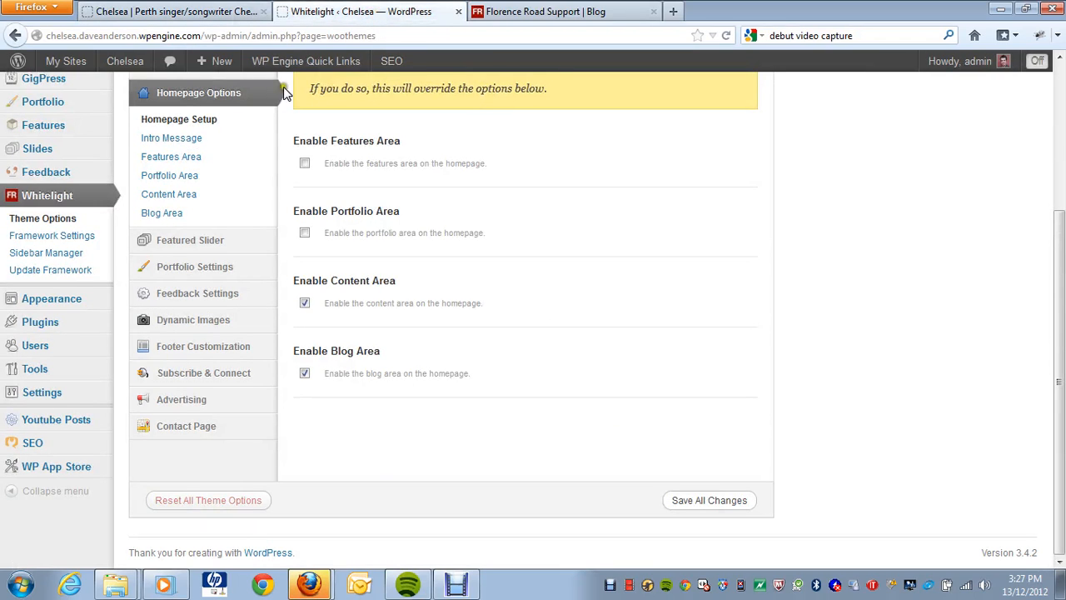
click(213, 140)
click(240, 12)
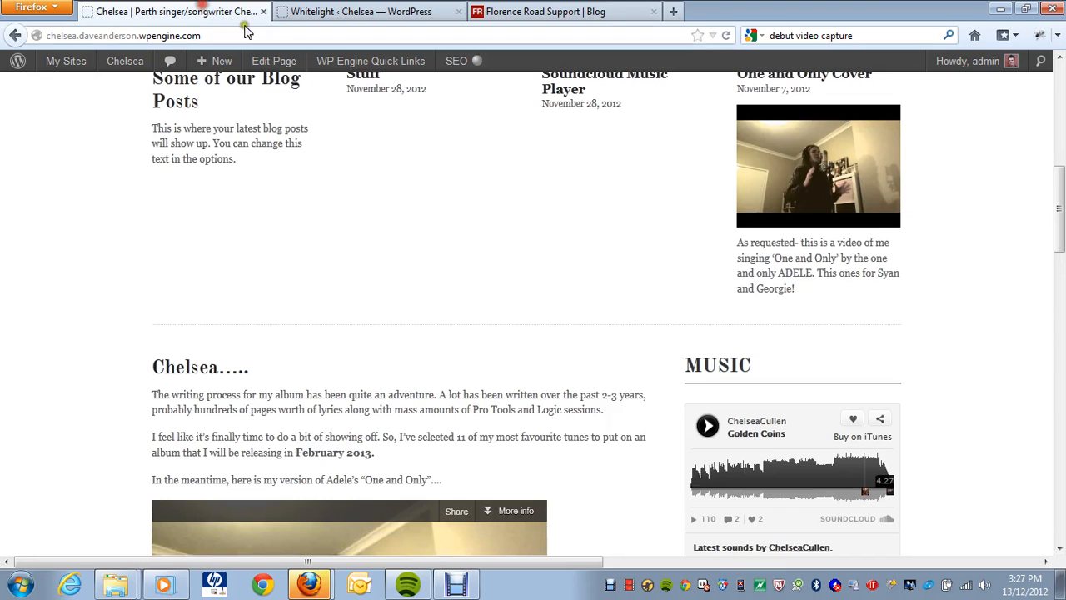
scroll(475, 300, up, 5)
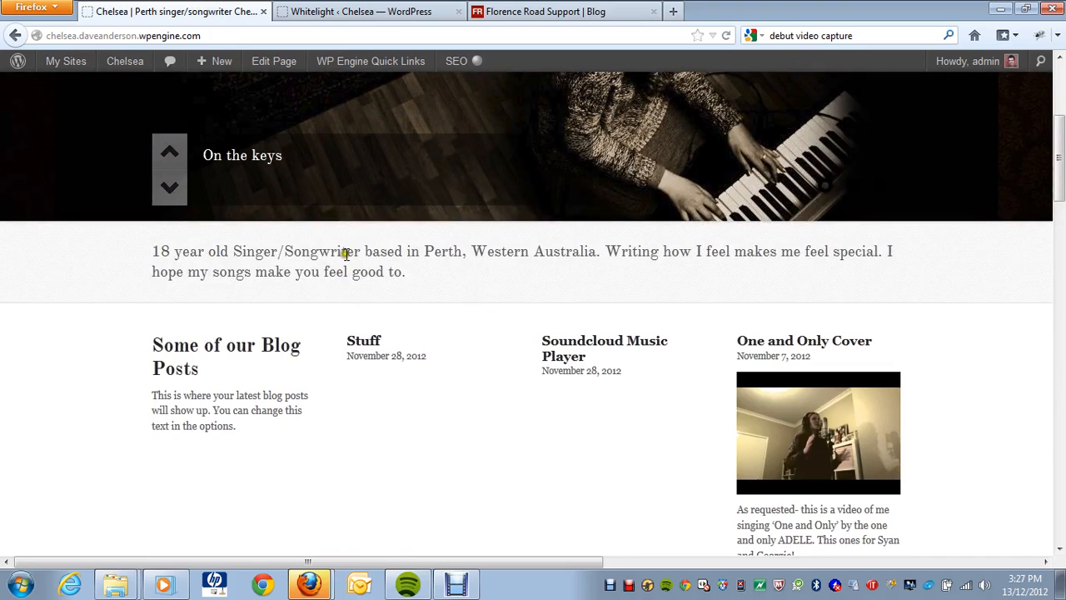
click(350, 18)
scroll(456, 215, up, 2)
scroll(457, 215, up, 2)
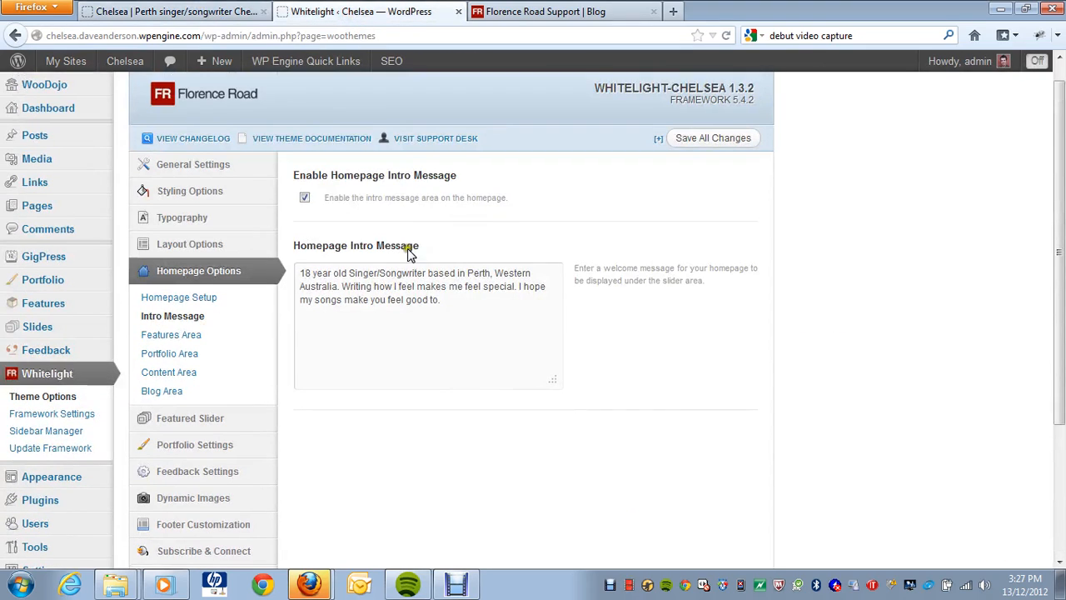
drag(454, 304, 302, 274)
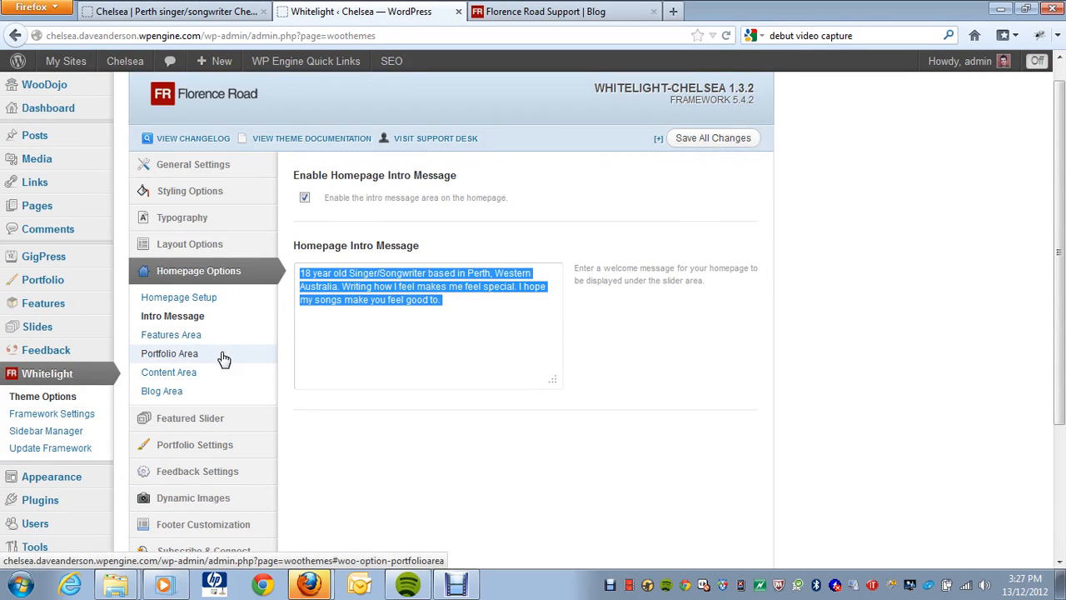
Open the homepage Content Area settings and examine the choices for content type, number of blog posts and page content.
click(185, 373)
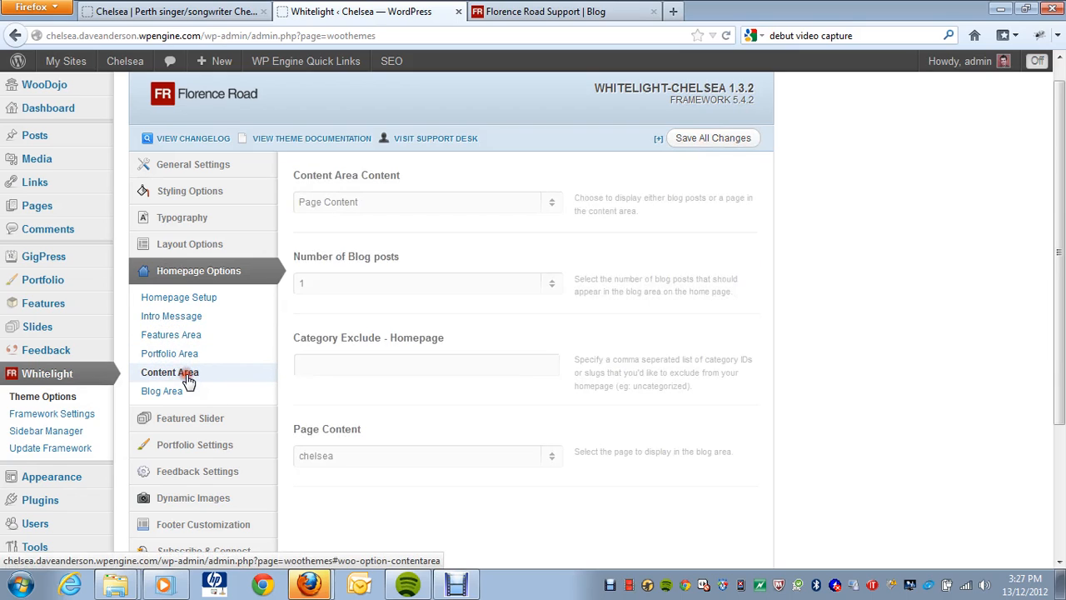
click(356, 214)
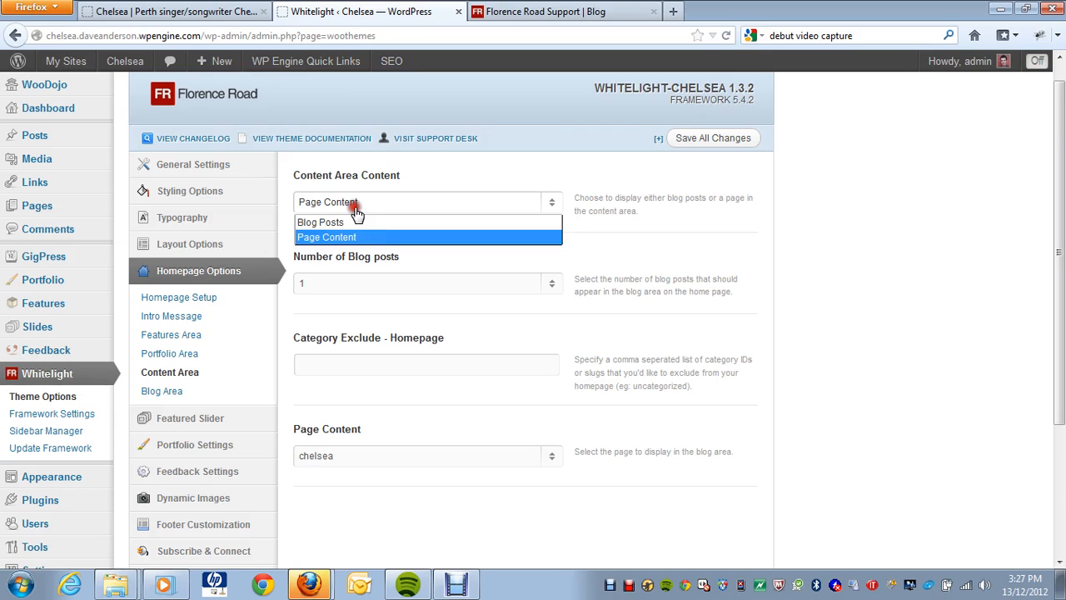
click(349, 205)
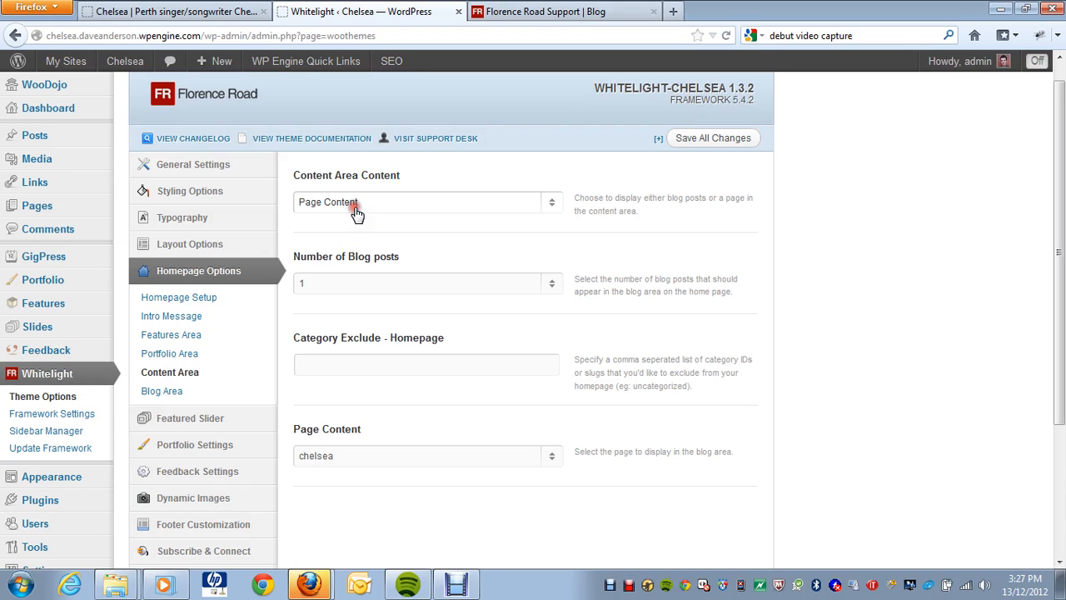
click(353, 286)
click(366, 283)
scroll(394, 305, down, 2)
click(392, 366)
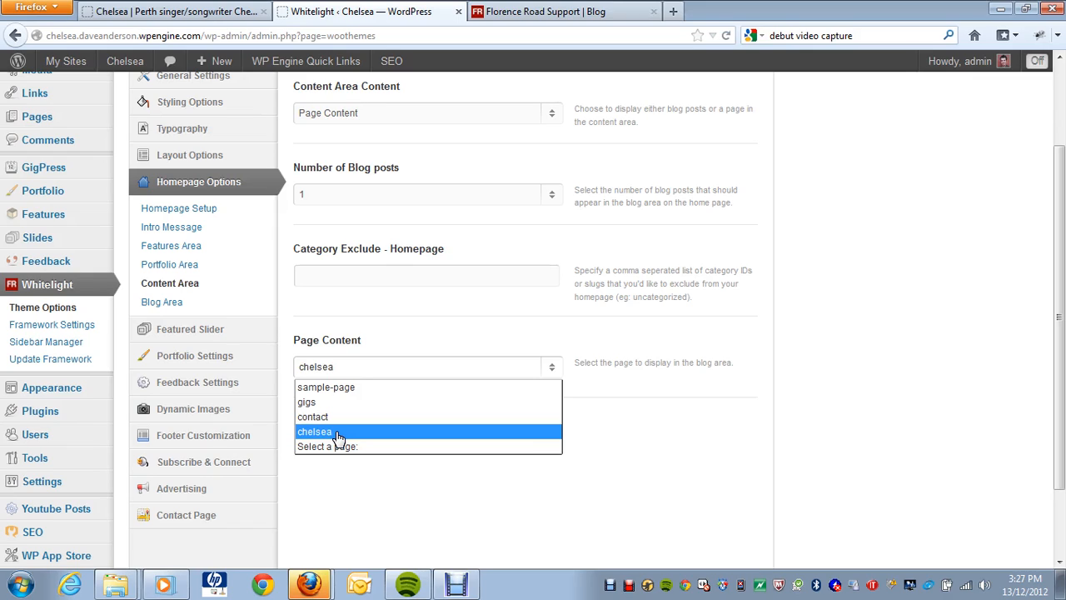
click(702, 323)
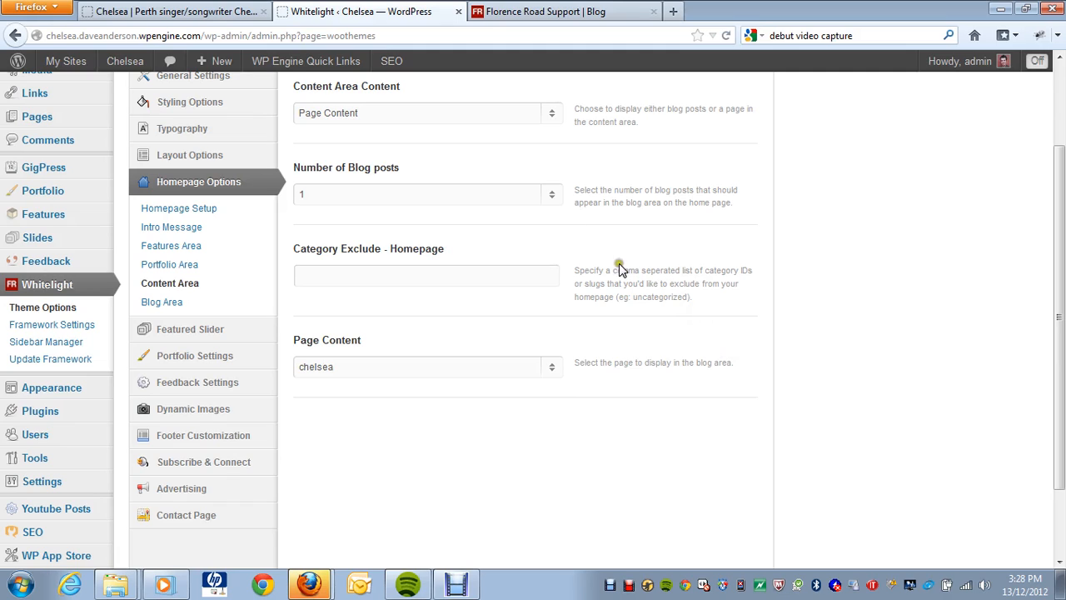
Set the homepage content area to Blog Posts with 6 posts and save all changes.
click(378, 114)
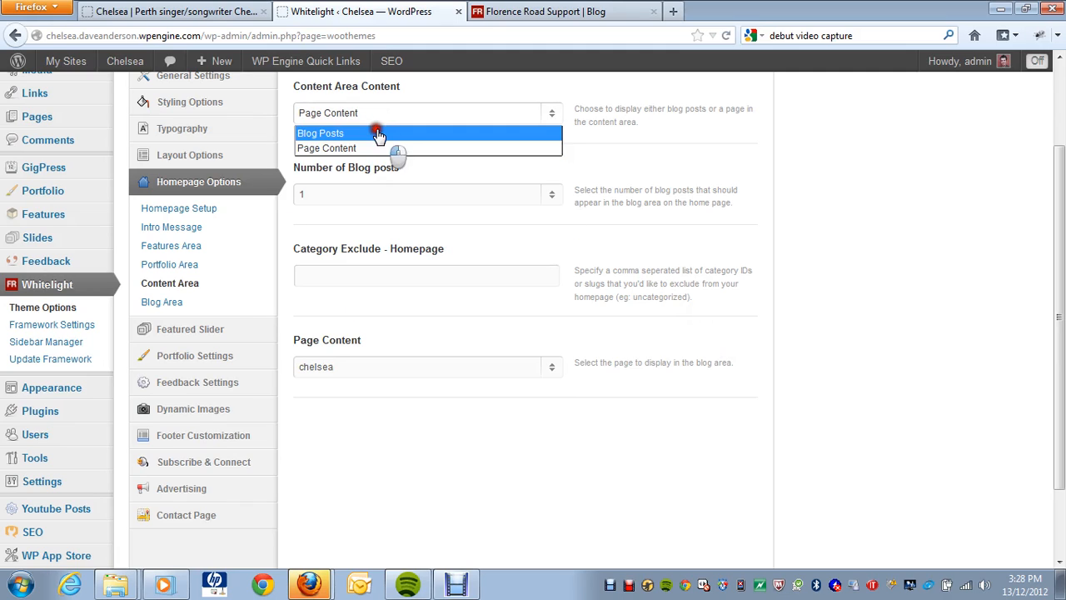
click(379, 133)
click(369, 198)
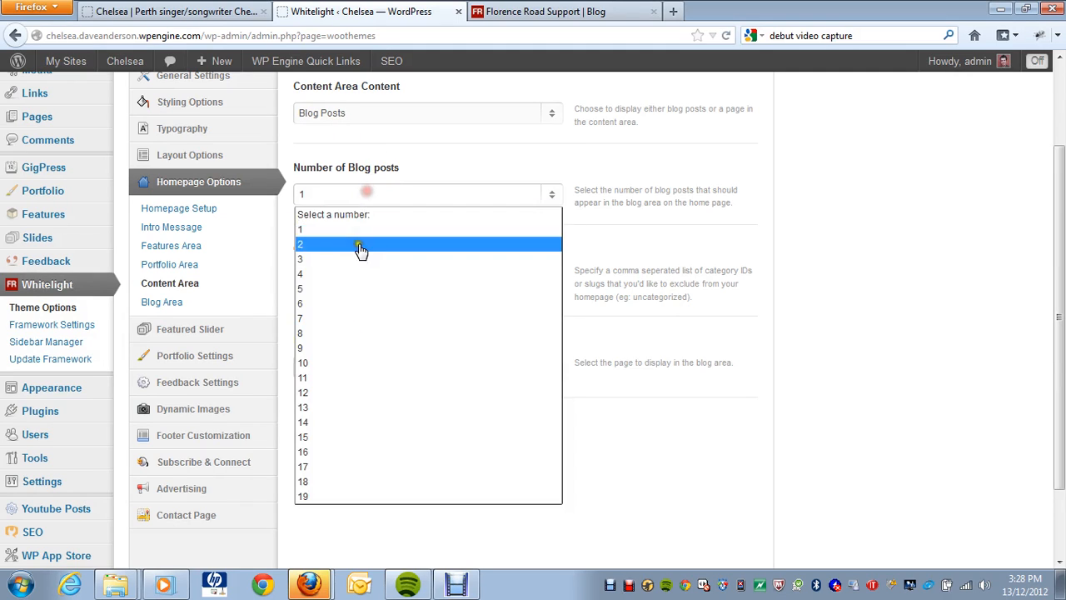
click(359, 308)
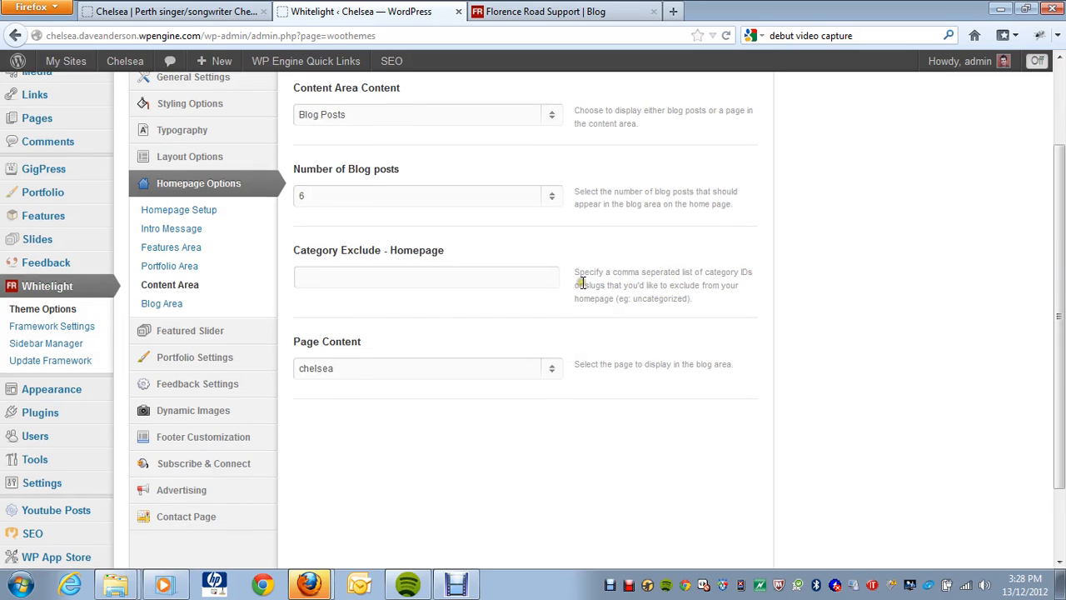
scroll(671, 204, up, 2)
click(694, 139)
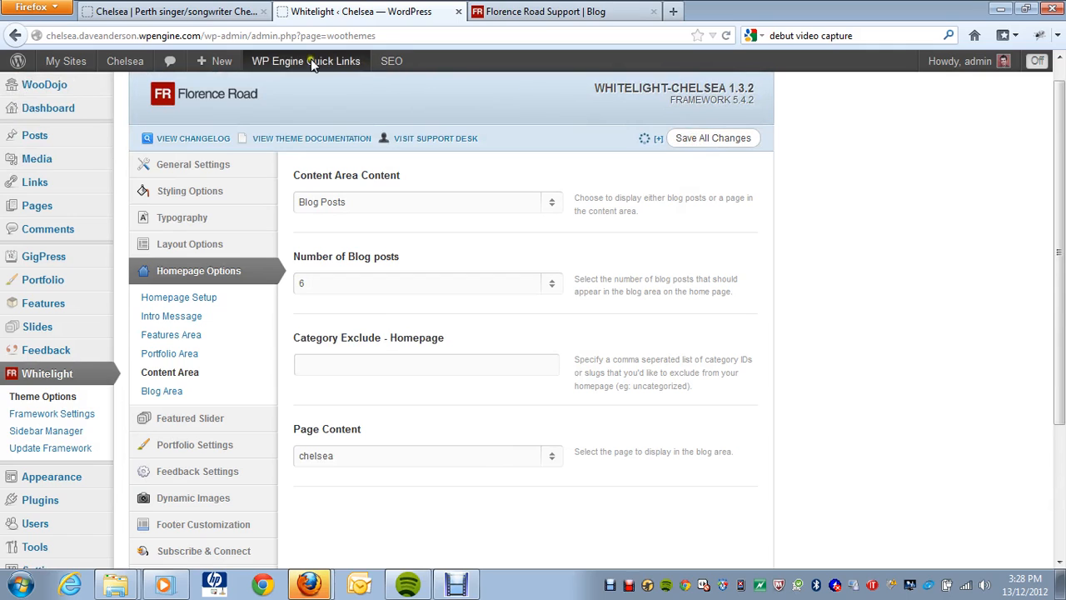
Reload the public homepage and examine the blog posts in its content area down to the footer.
click(210, 17)
key(F5)
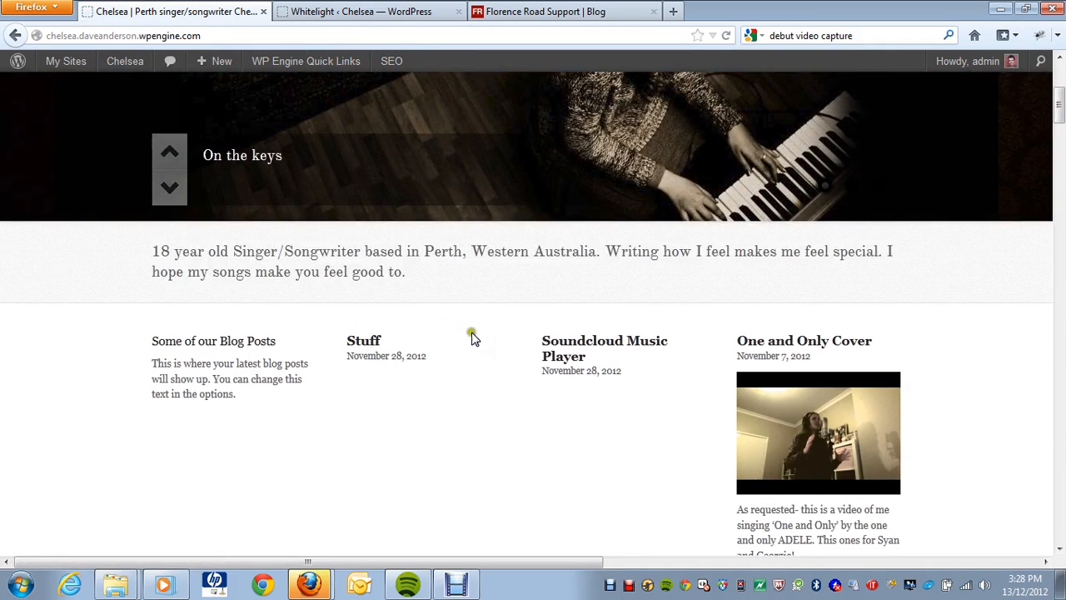
scroll(592, 350, down, 4)
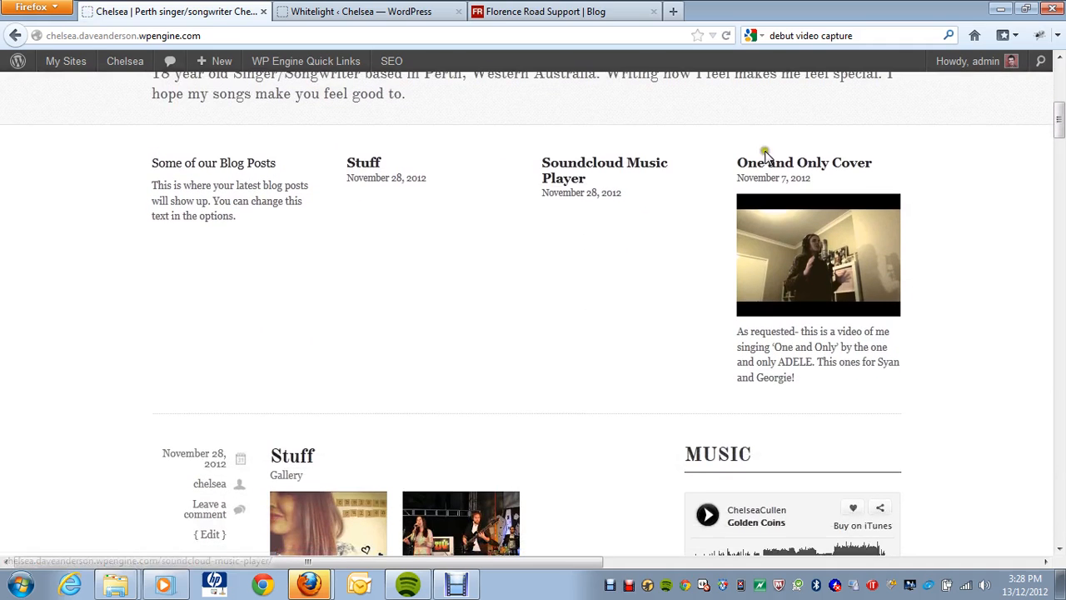
scroll(642, 327, down, 5)
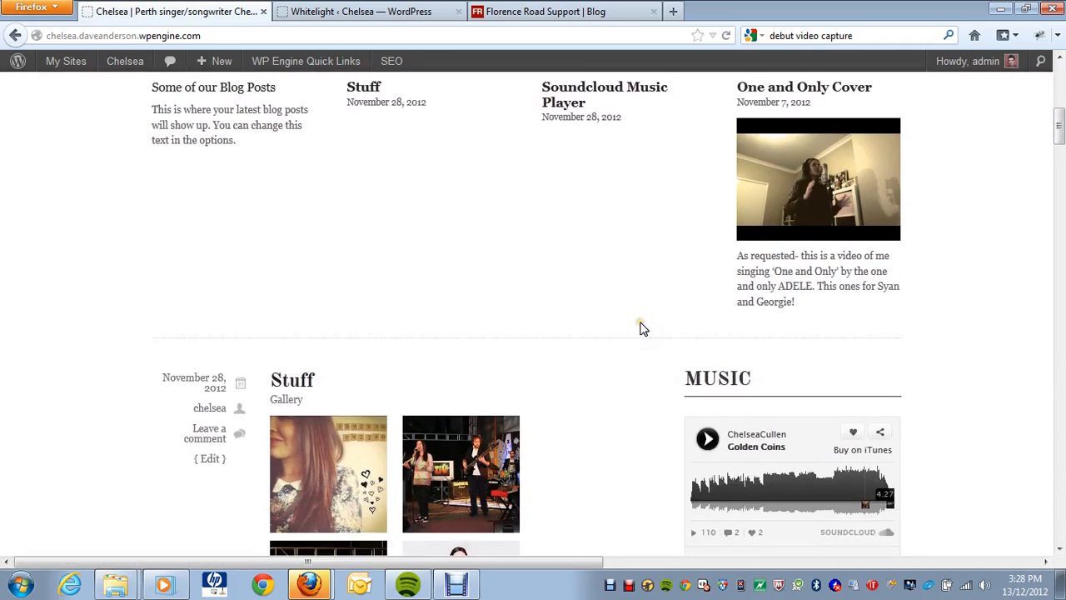
scroll(353, 240, down, 20)
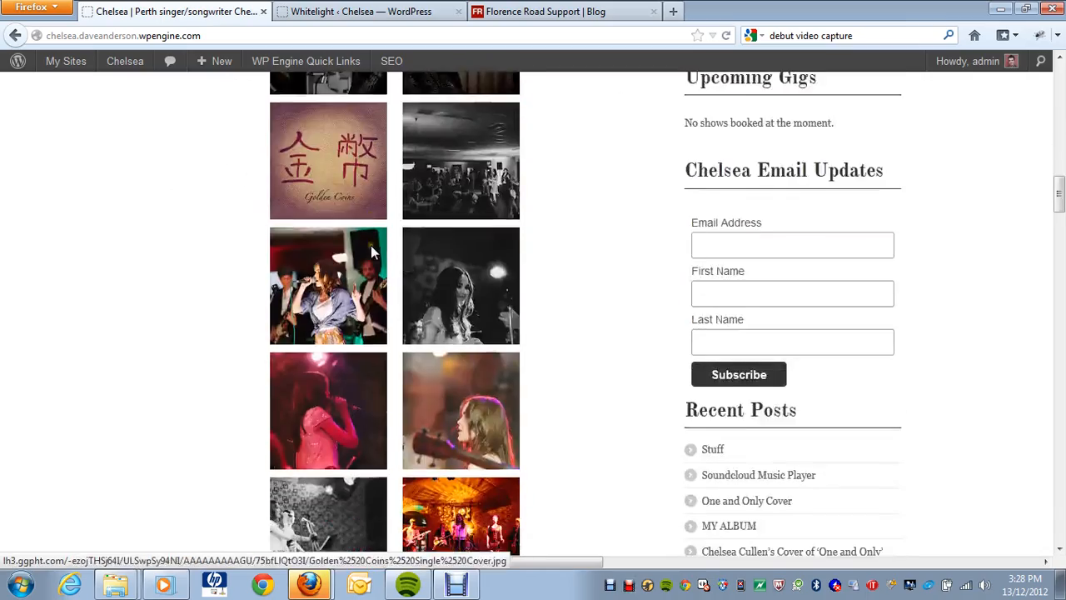
scroll(507, 308, down, 20)
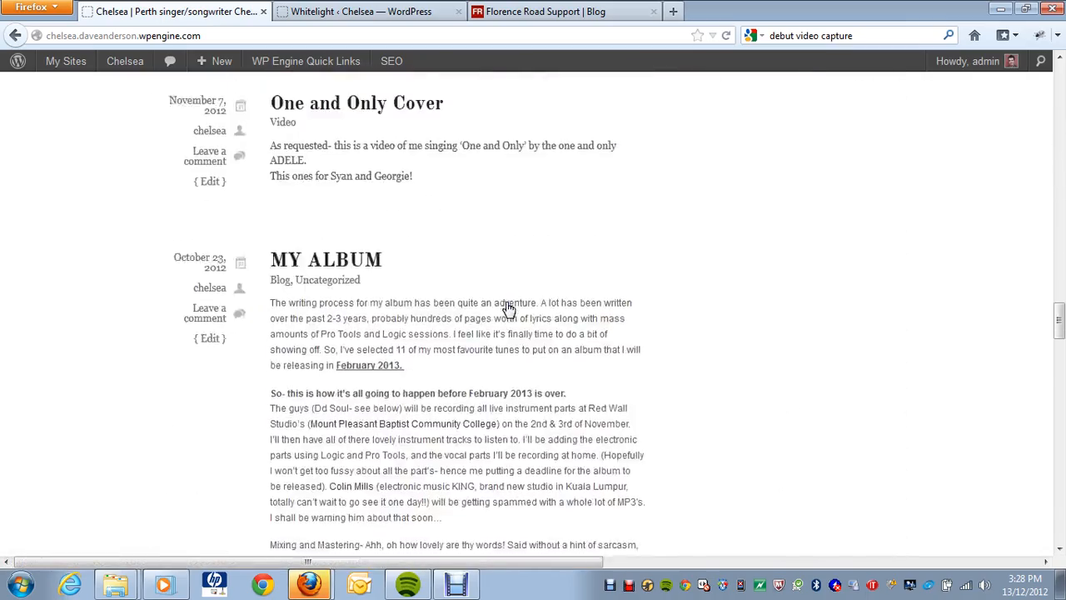
scroll(507, 303, down, 10)
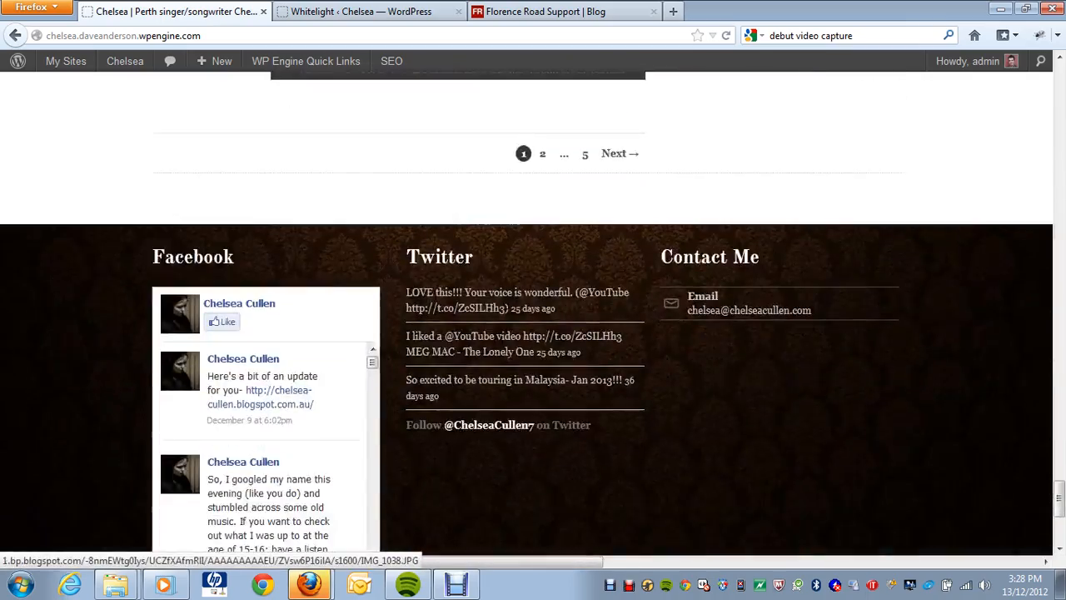
scroll(508, 302, up, 20)
scroll(507, 303, up, 20)
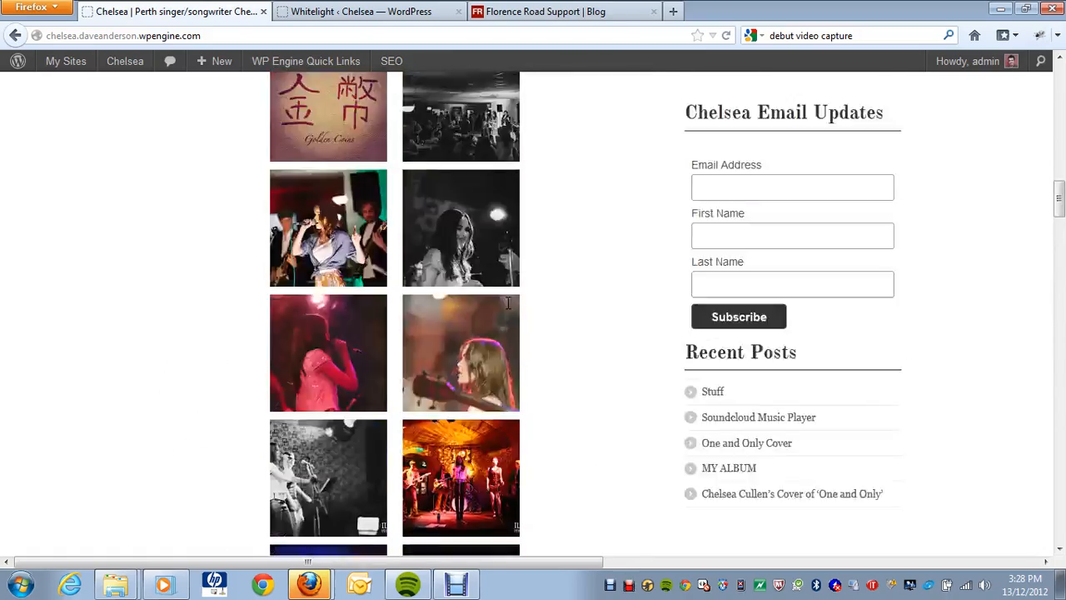
scroll(419, 326, down, 2)
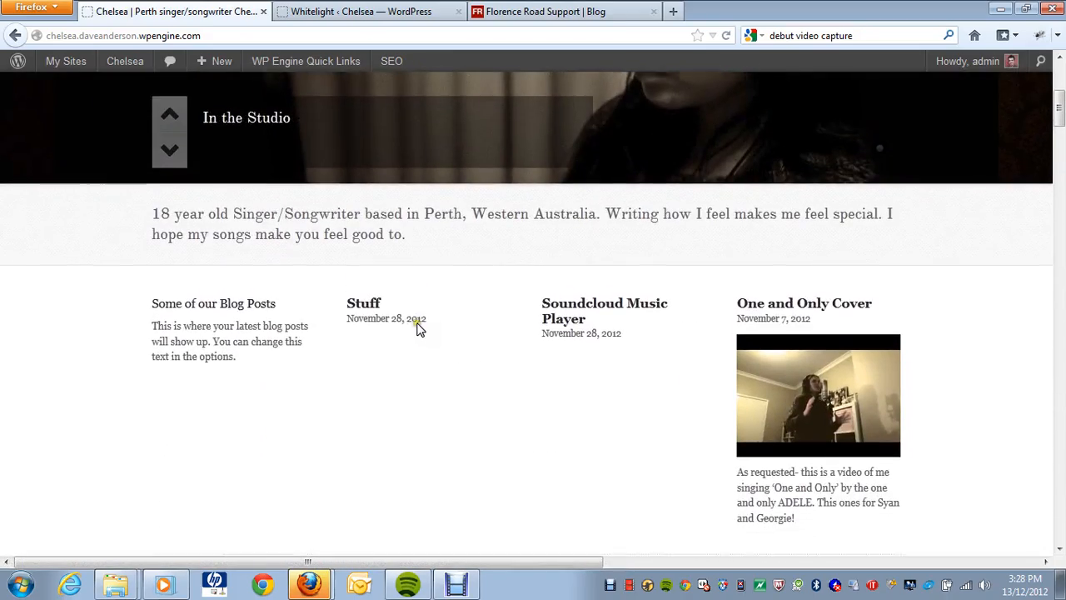
Set the Whitelight homepage content area to display Page Content and save all changes.
click(325, 13)
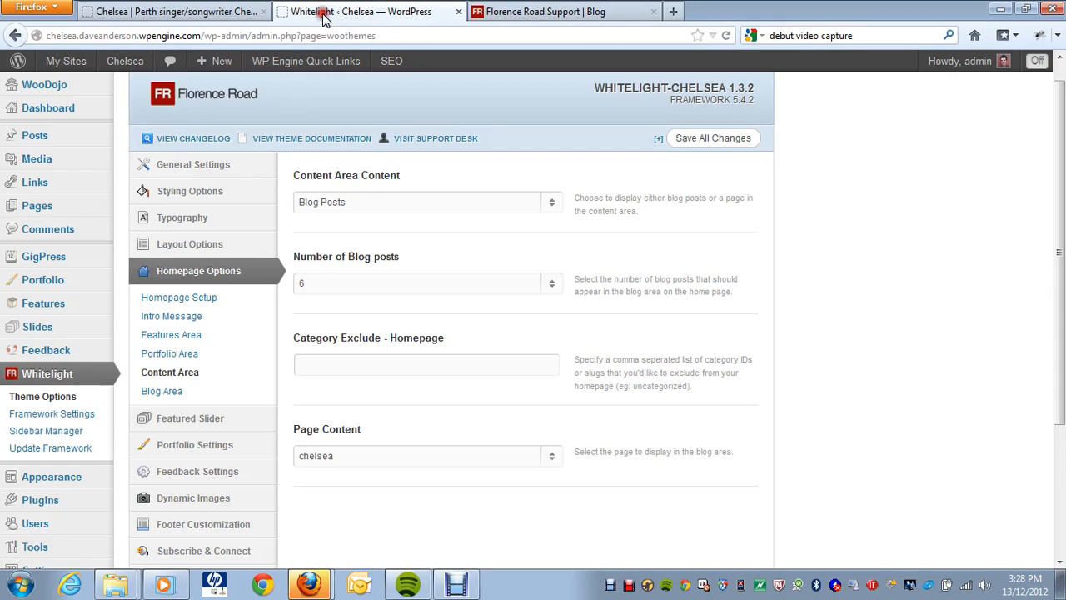
click(360, 204)
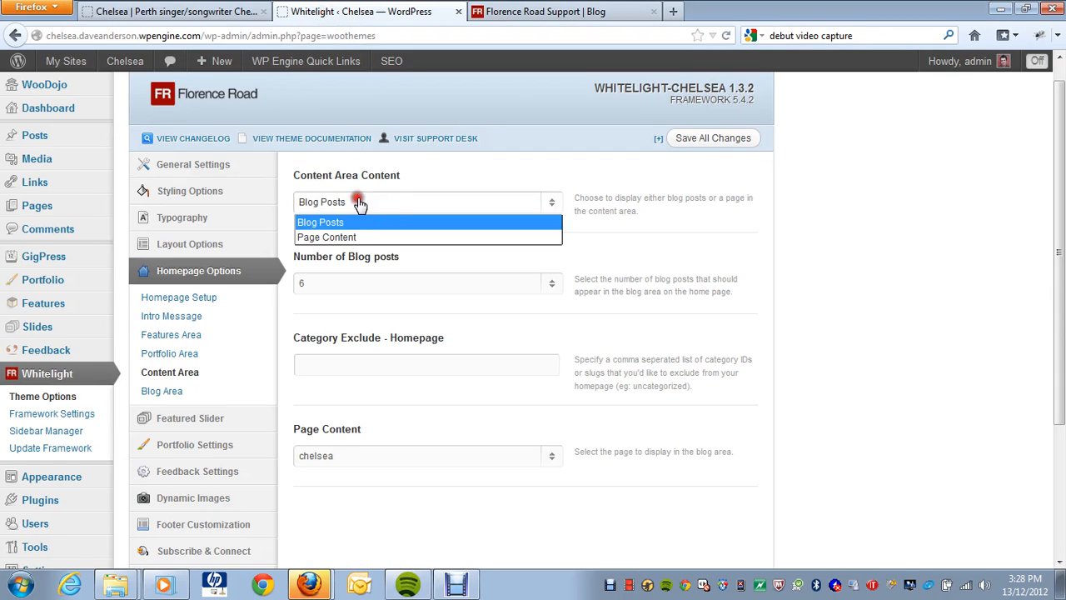
click(350, 233)
click(686, 142)
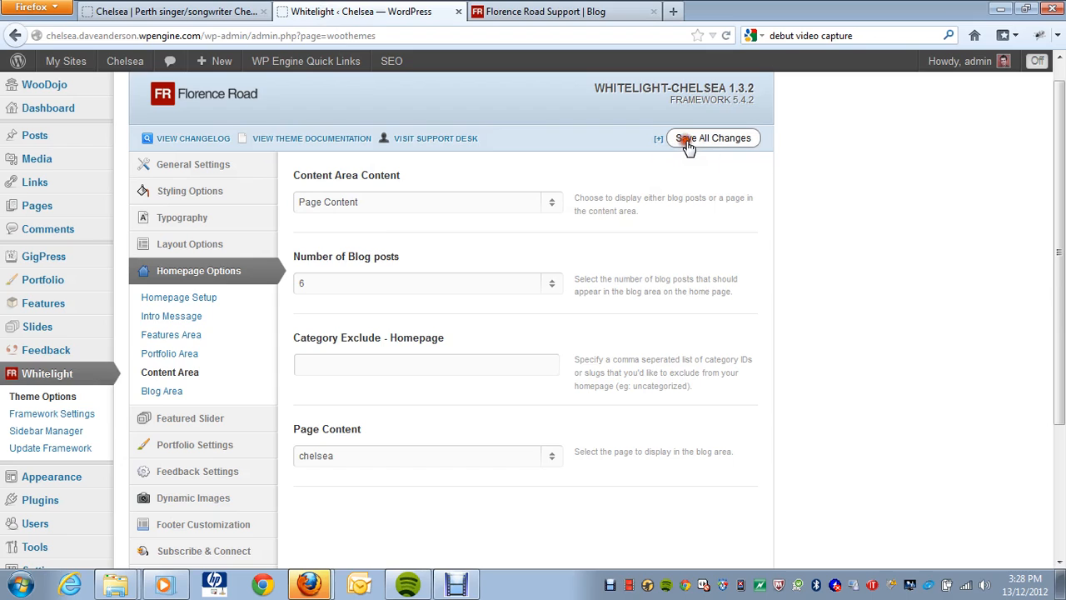
Reload the public homepage and examine the page content shown below the blog posts row.
click(187, 13)
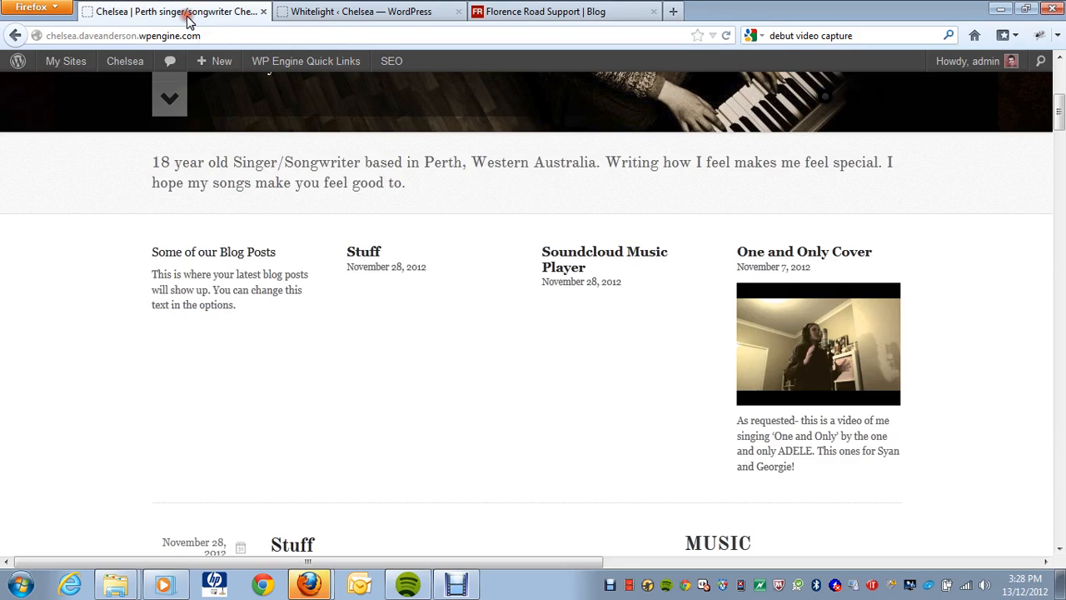
key(F5)
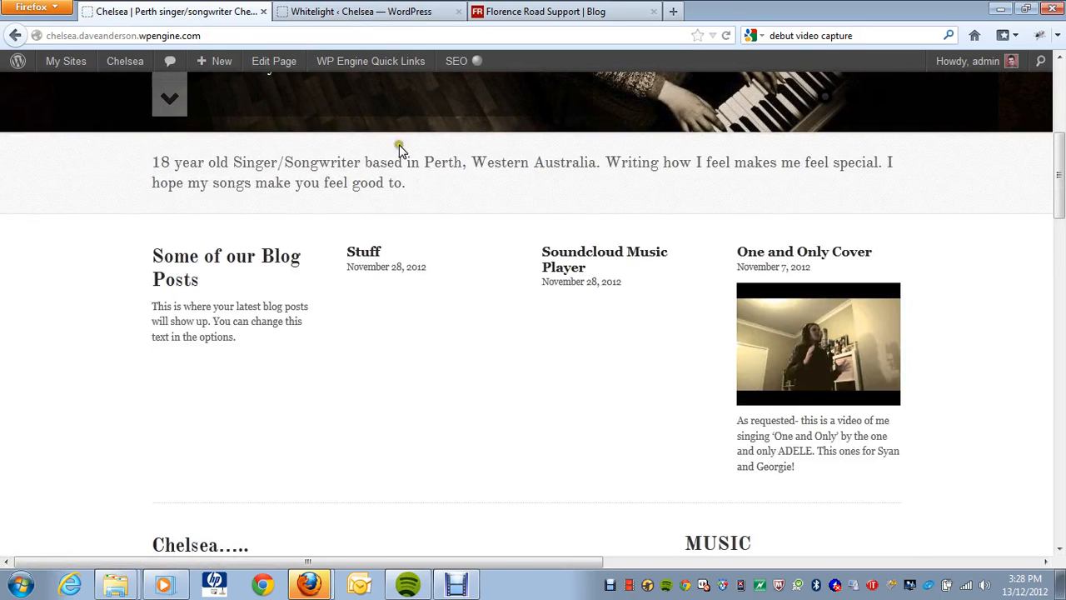
scroll(448, 248, down, 5)
scroll(466, 321, up, 5)
Look over the Whitelight theme's Layout Options and the homepage Content Area settings.
click(379, 13)
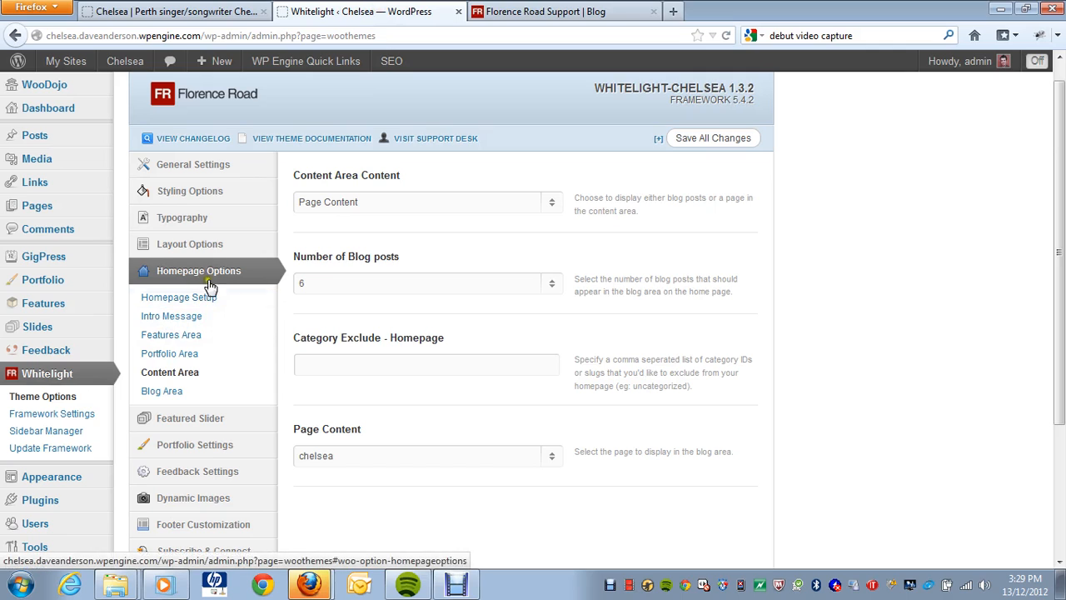
click(223, 243)
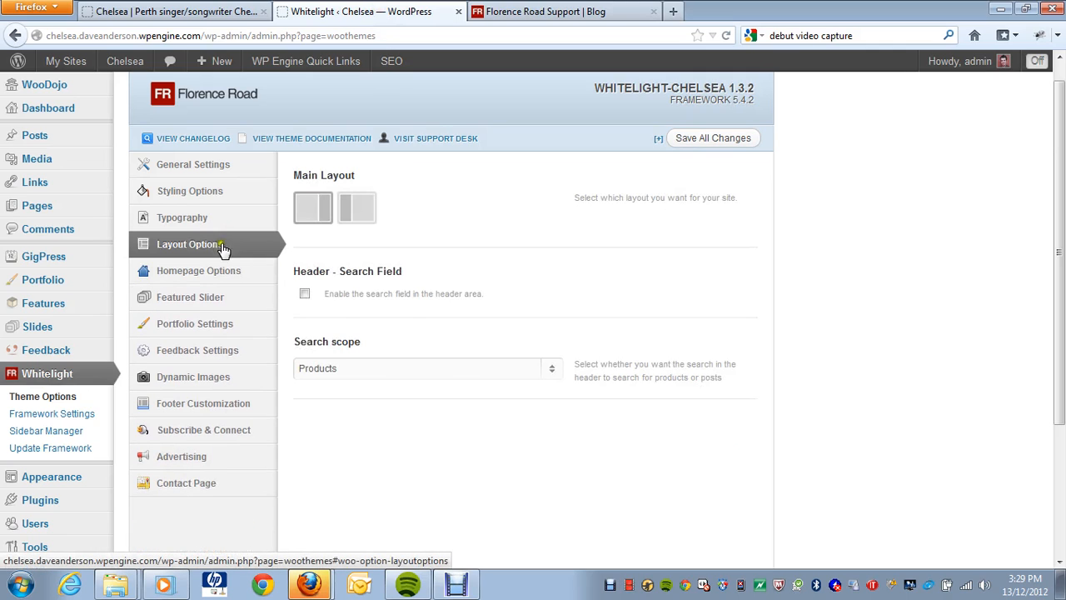
mouse_move(218, 272)
click(324, 345)
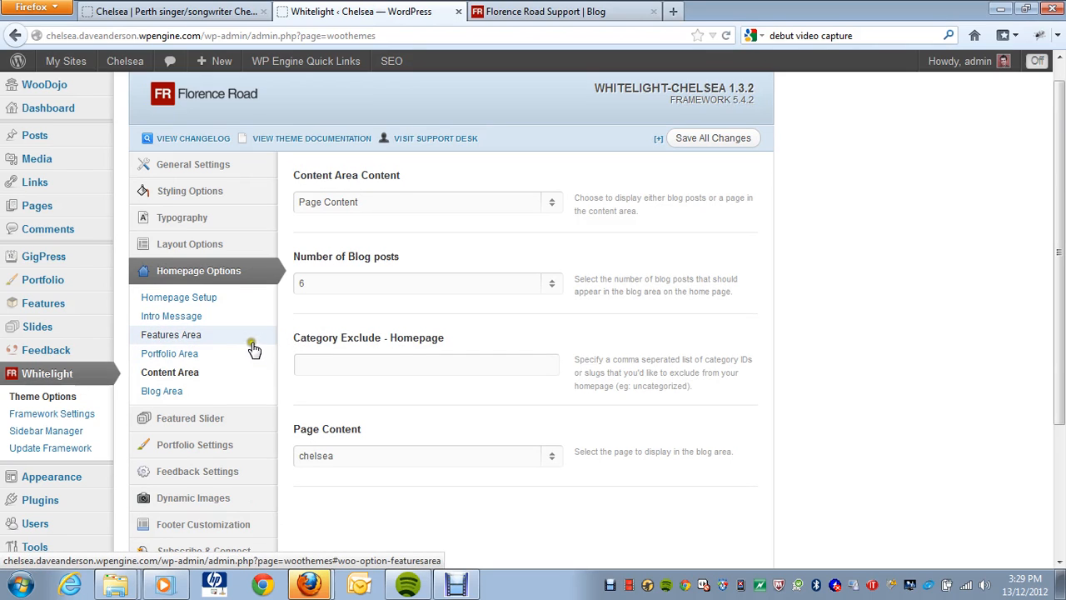
click(226, 246)
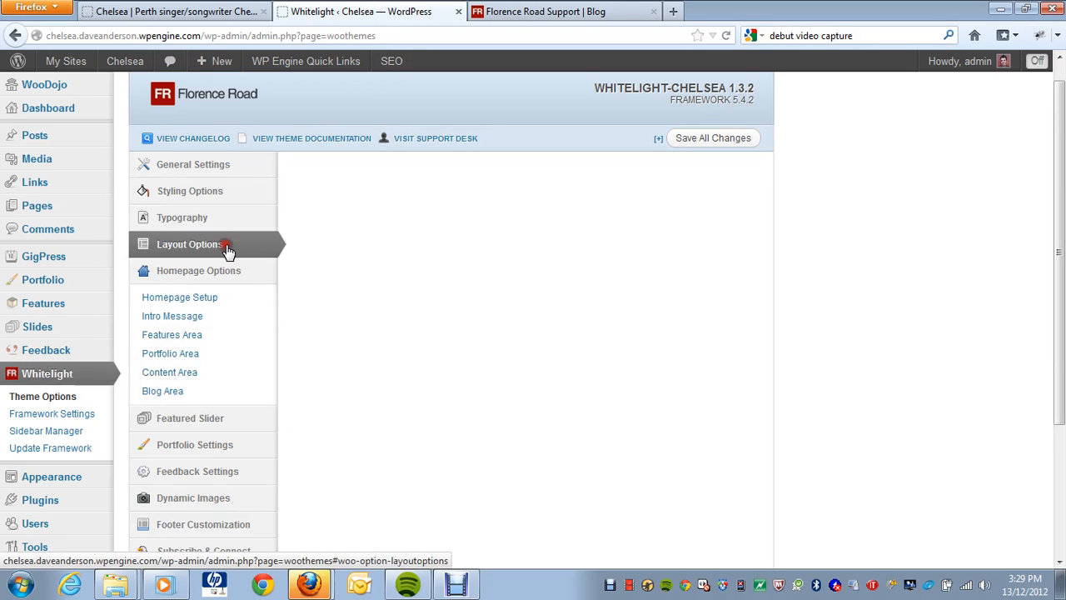
Disable the Blog Area in the theme's Homepage Setup, save all changes and reload the public homepage.
mouse_move(217, 277)
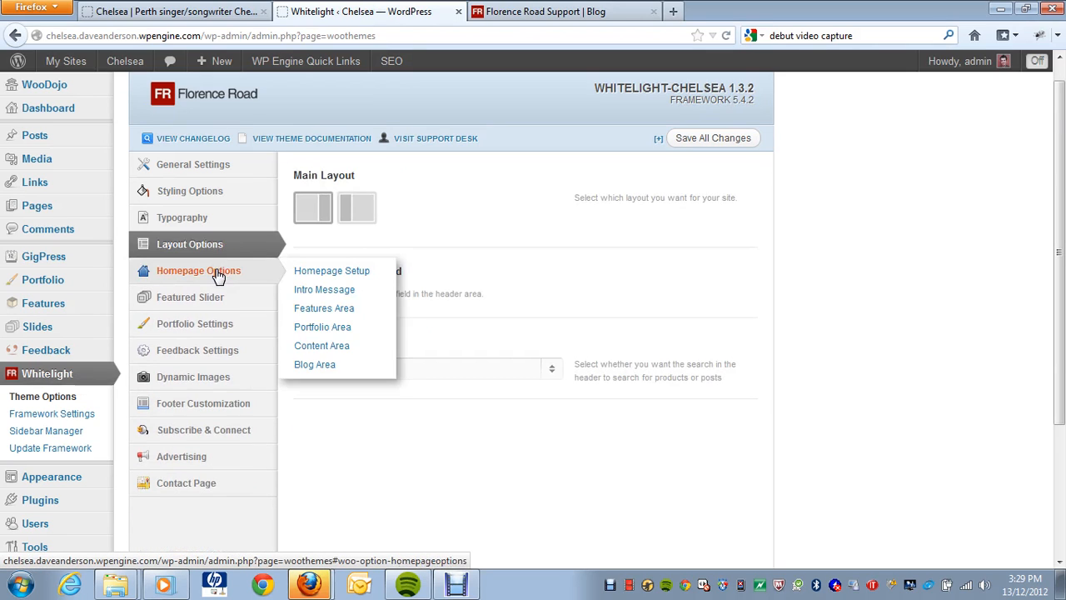
click(305, 272)
scroll(310, 409, down, 1)
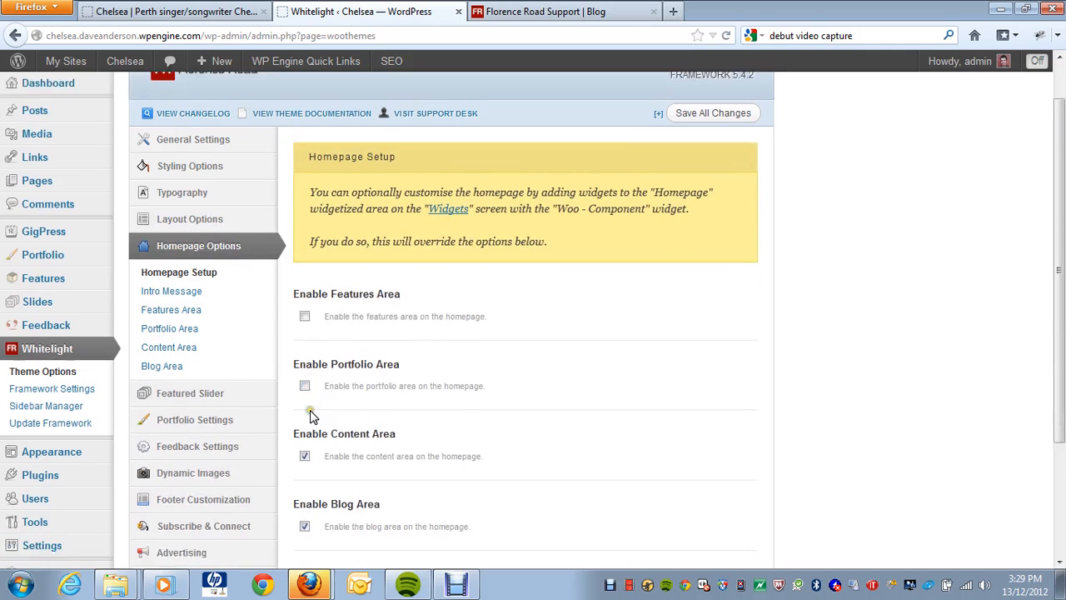
scroll(310, 410, down, 1)
click(305, 462)
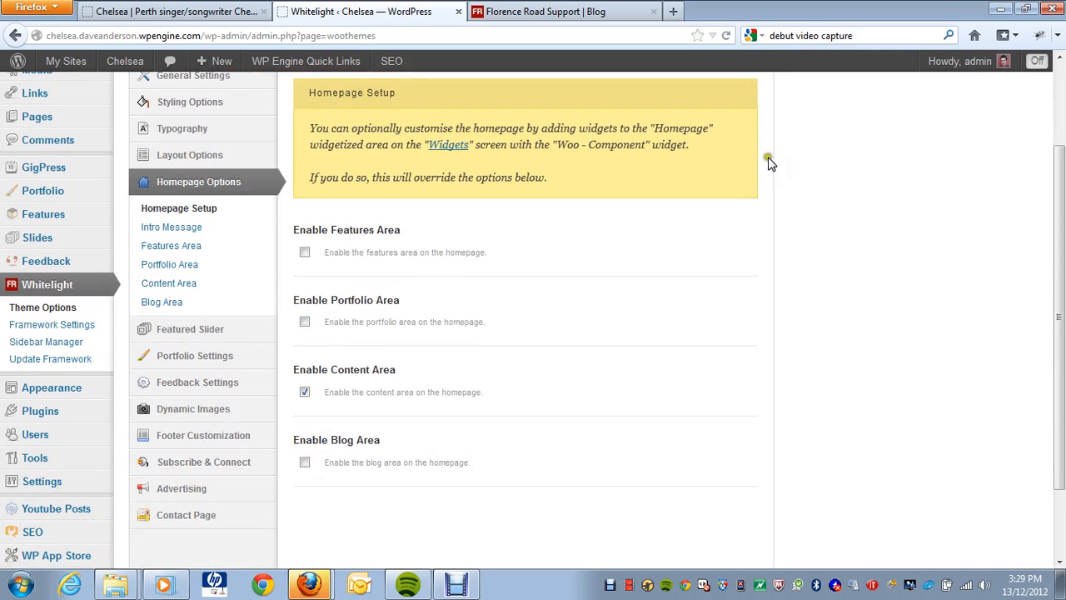
scroll(797, 197, up, 2)
click(711, 163)
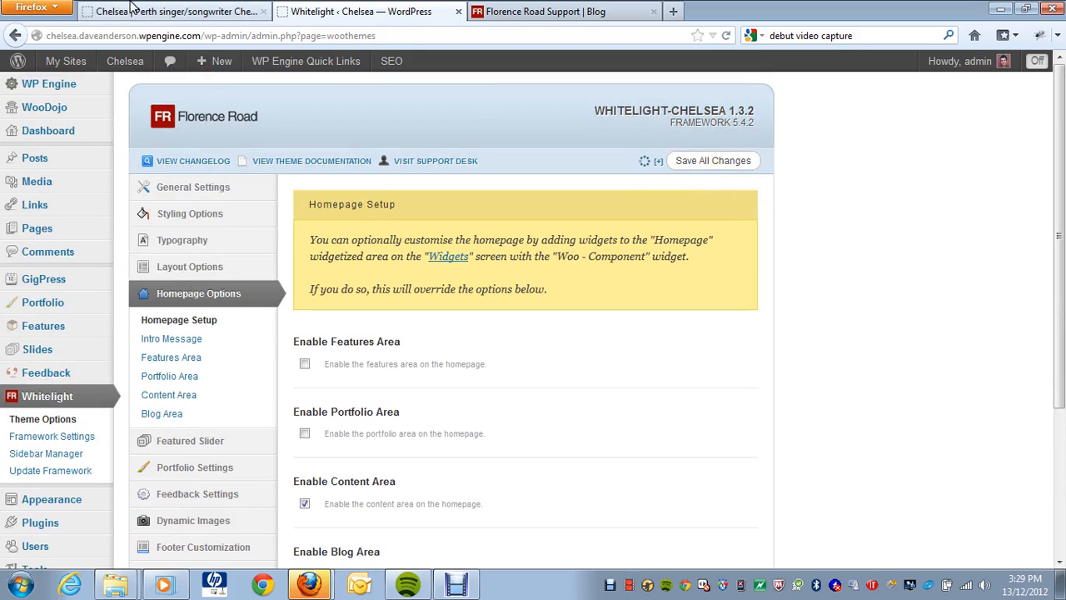
click(223, 13)
key(F5)
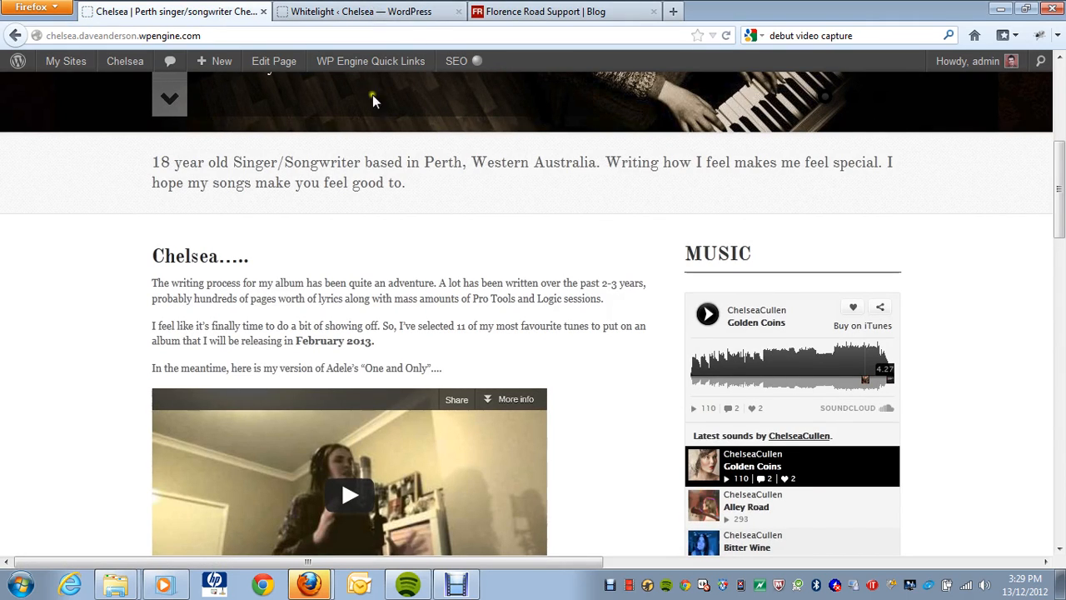
Open the homepage Blog Area settings and examine the title, message, link text and number of posts.
click(376, 15)
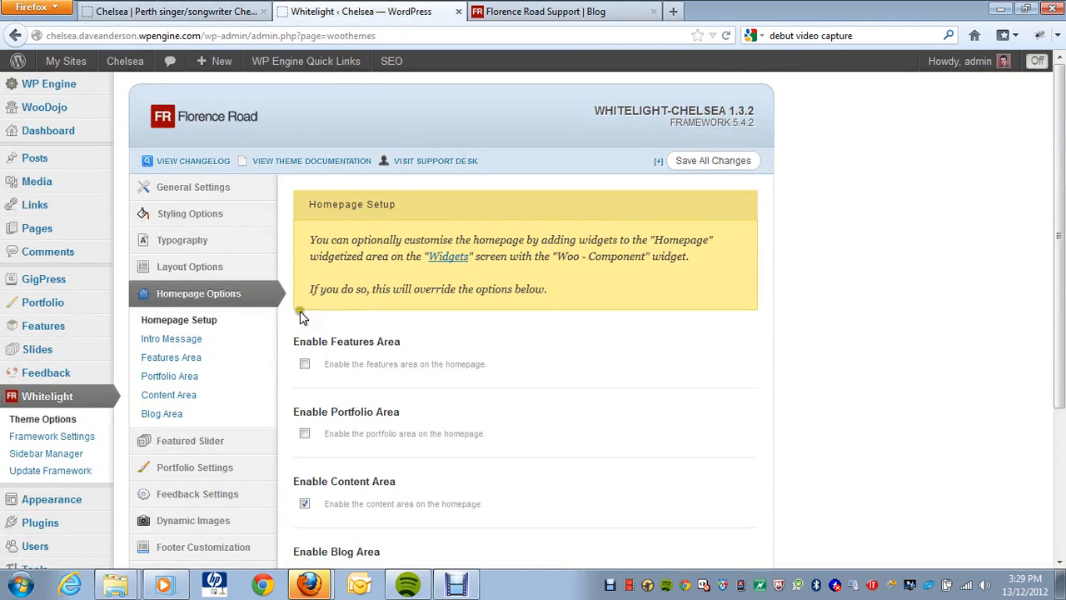
click(208, 414)
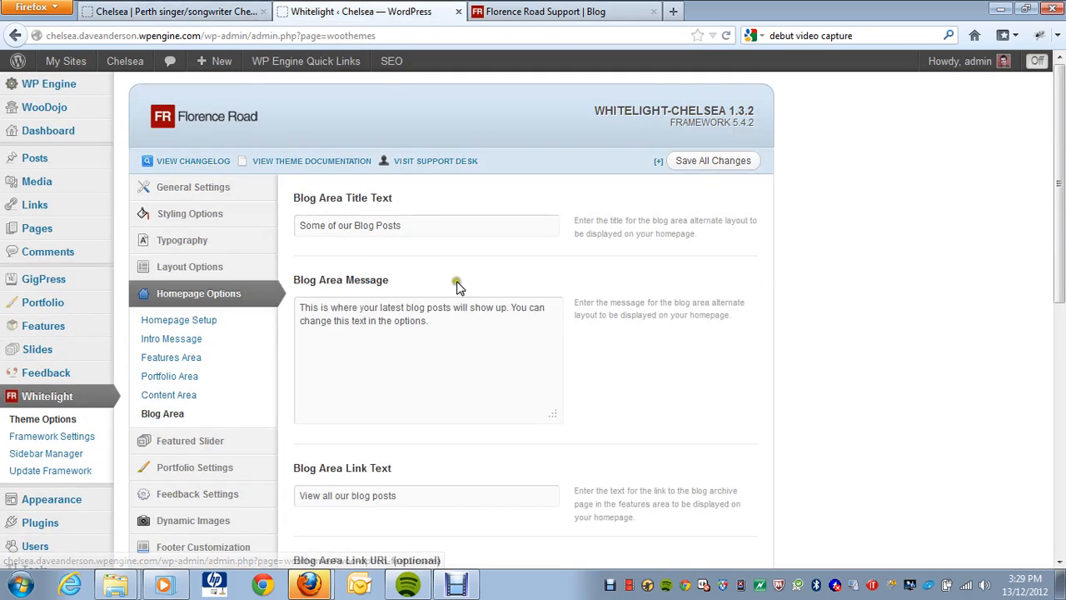
scroll(466, 291, down, 4)
drag(454, 148, 299, 130)
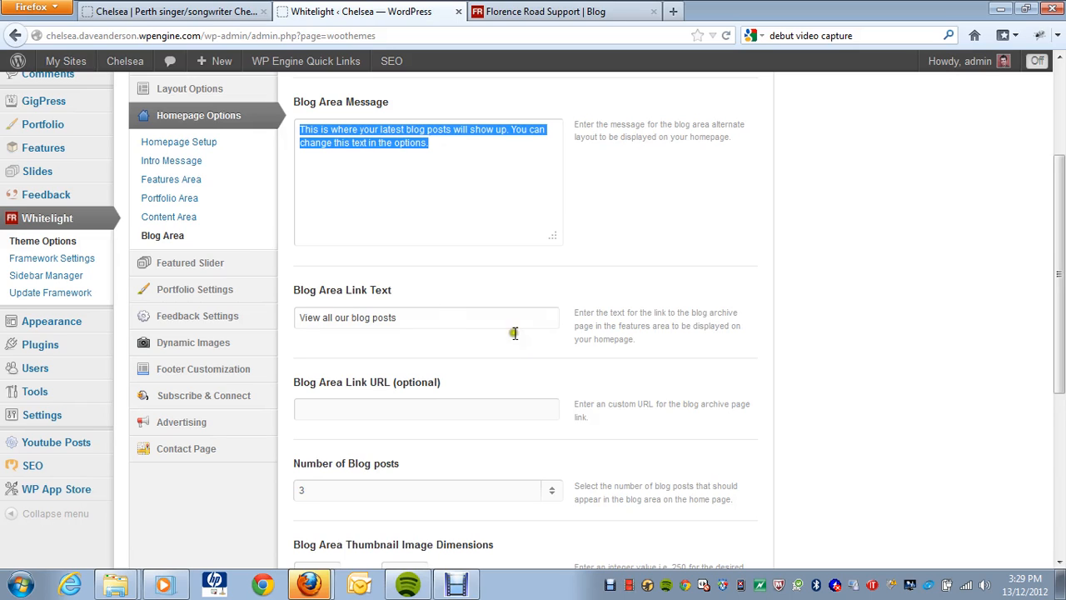
Open the Featured Slider settings and examine the entries, type, animation, opacity, height, post order and navigation options.
click(220, 263)
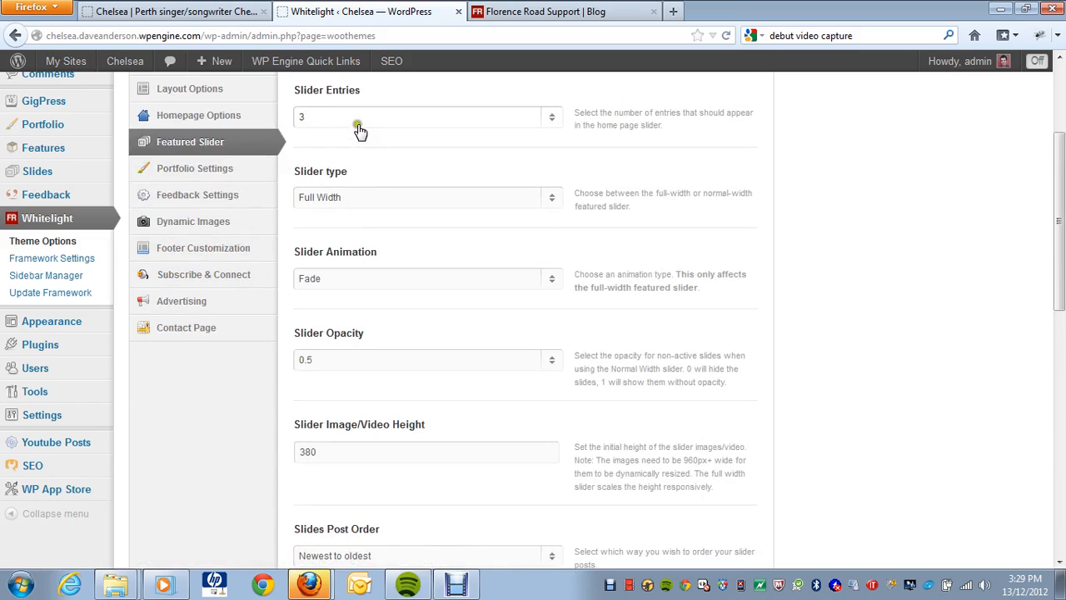
scroll(879, 352, up, 2)
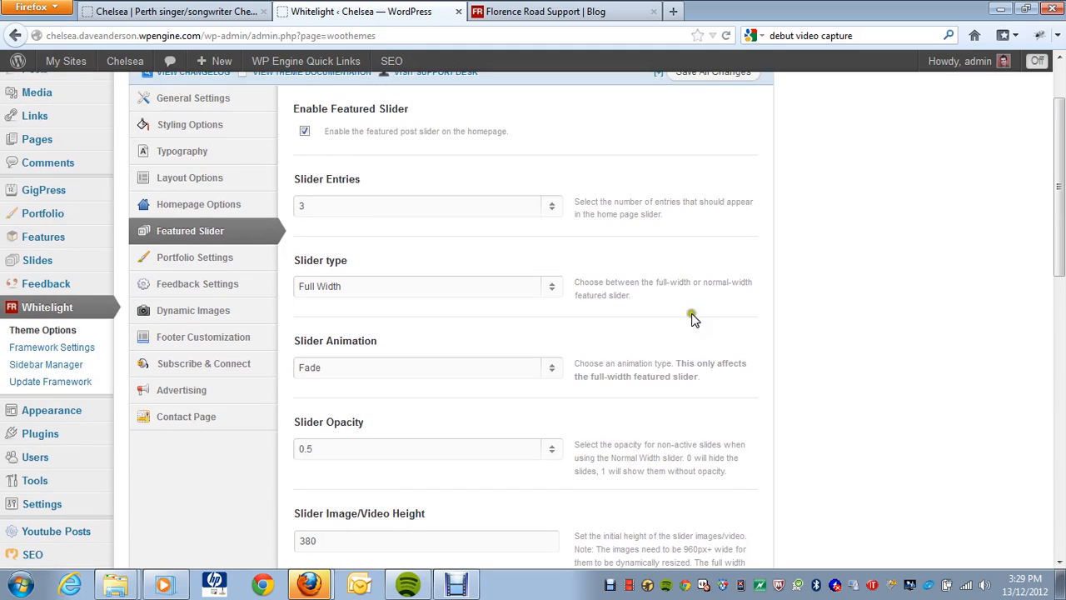
click(508, 208)
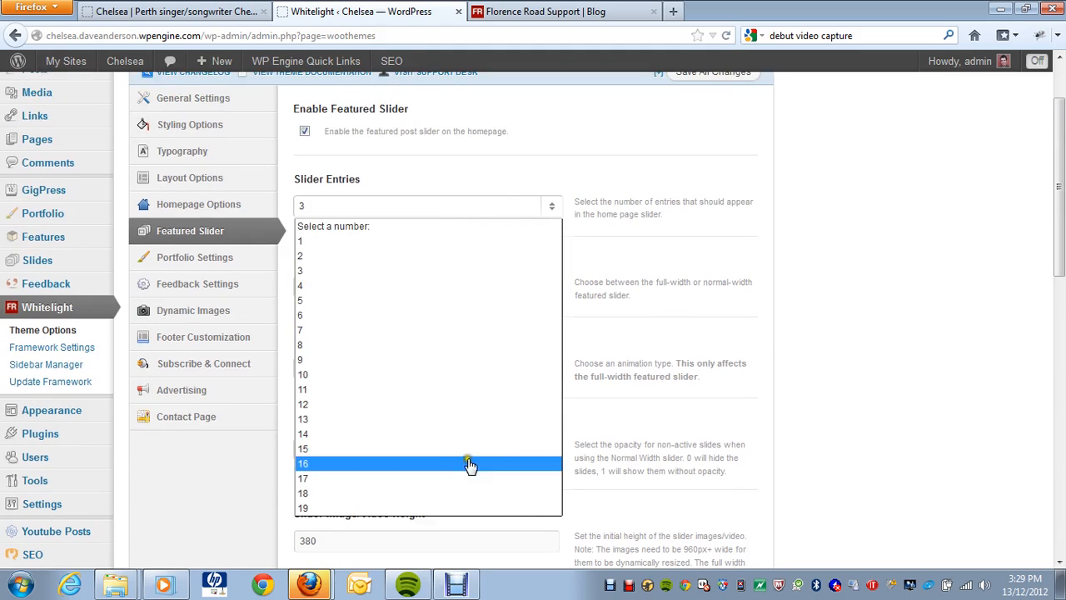
click(838, 279)
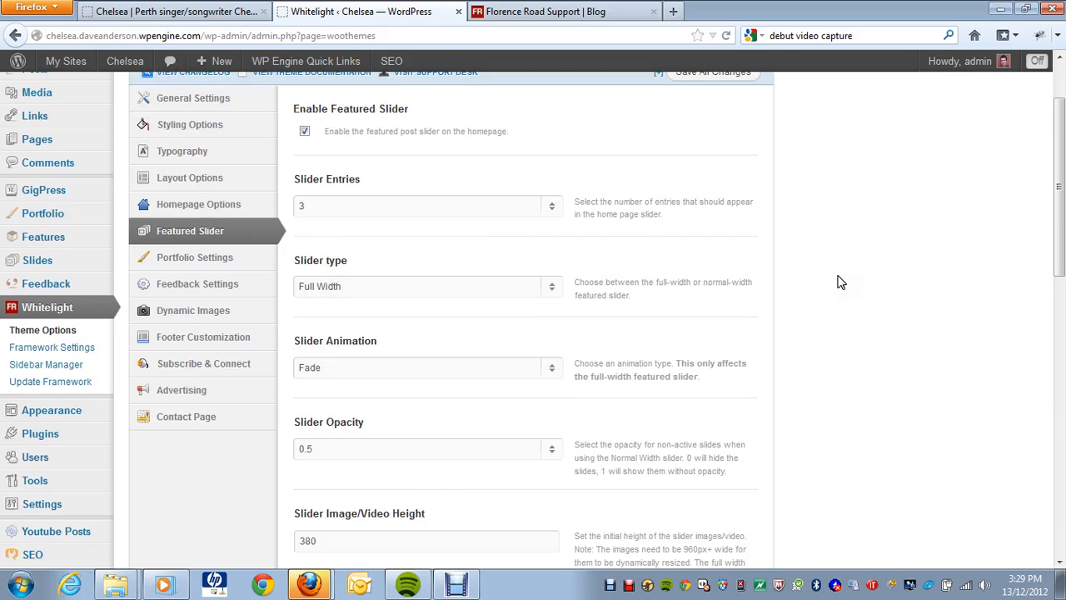
scroll(775, 275, down, 5)
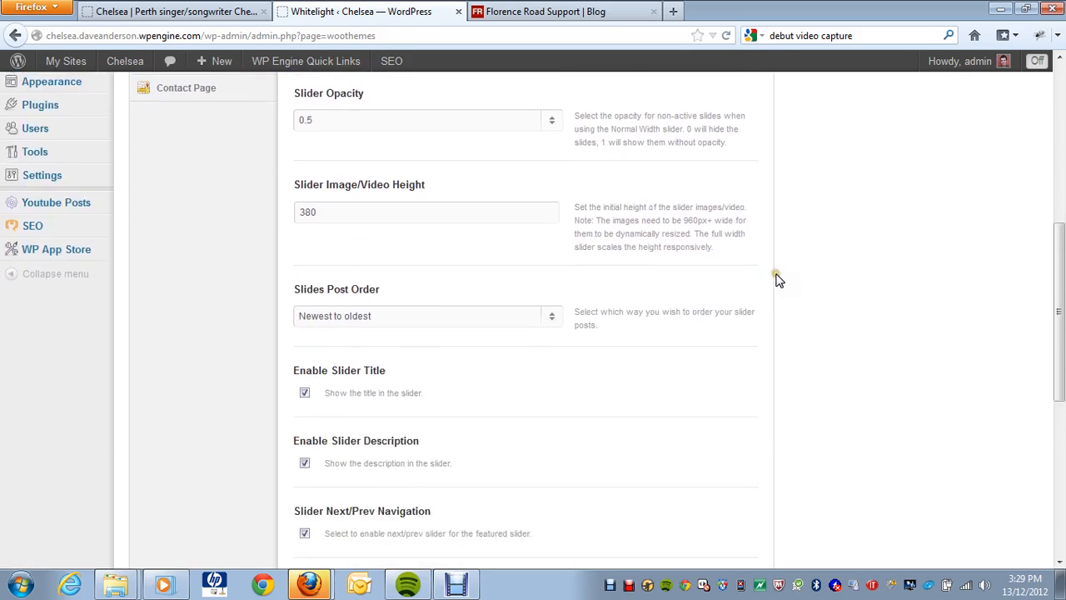
scroll(761, 274, down, 1)
scroll(755, 278, up, 6)
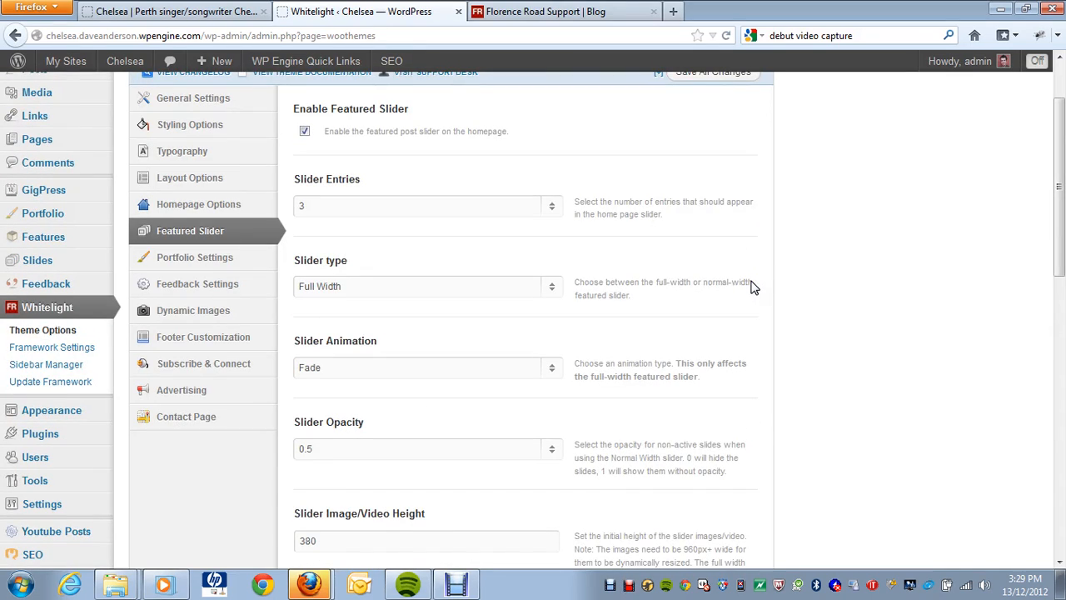
scroll(703, 298, down, 7)
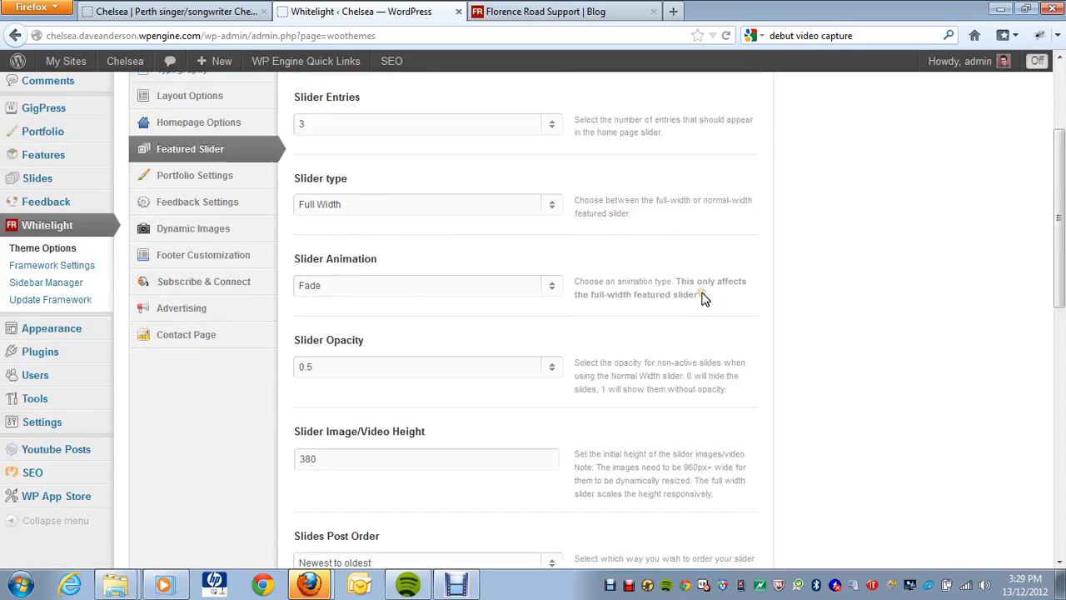
click(521, 367)
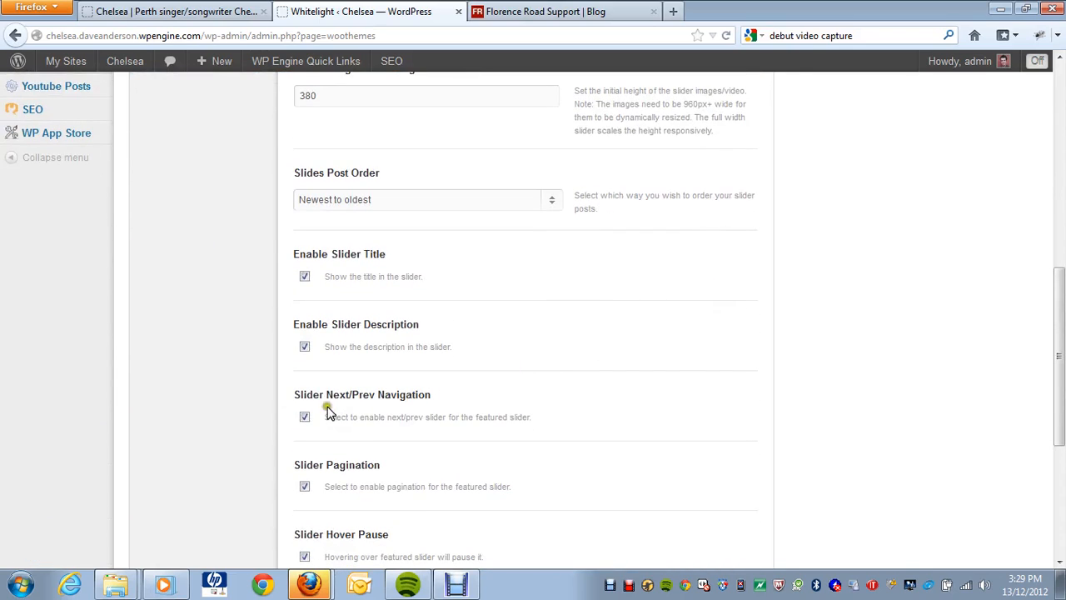
click(299, 467)
scroll(705, 328, up, 6)
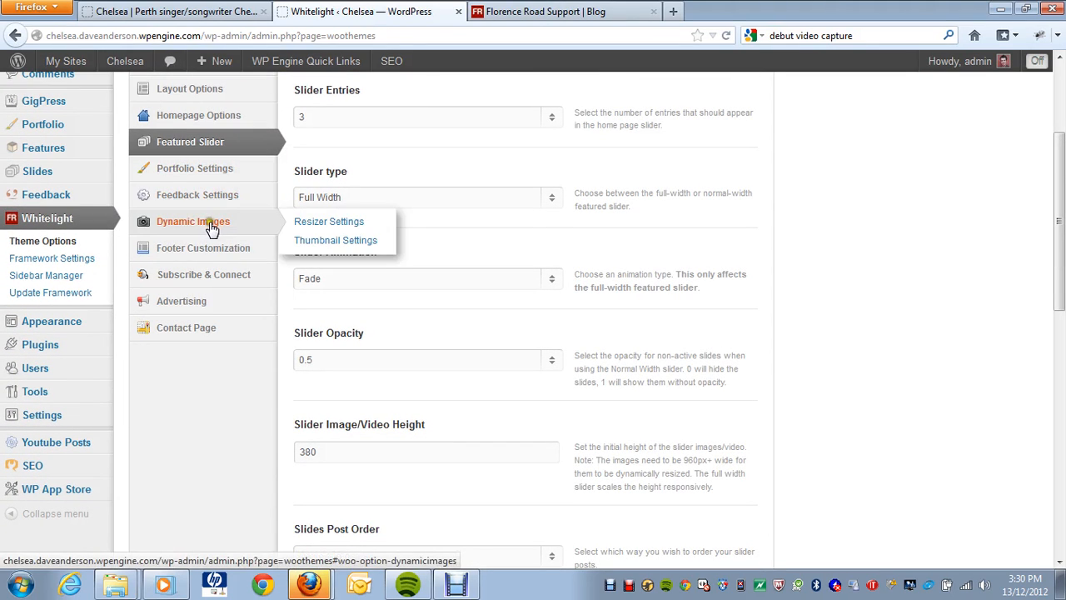
Open the theme's Contact Page settings and examine the contact form e-mail, Twitter username and Subscribe and Connect options.
click(210, 252)
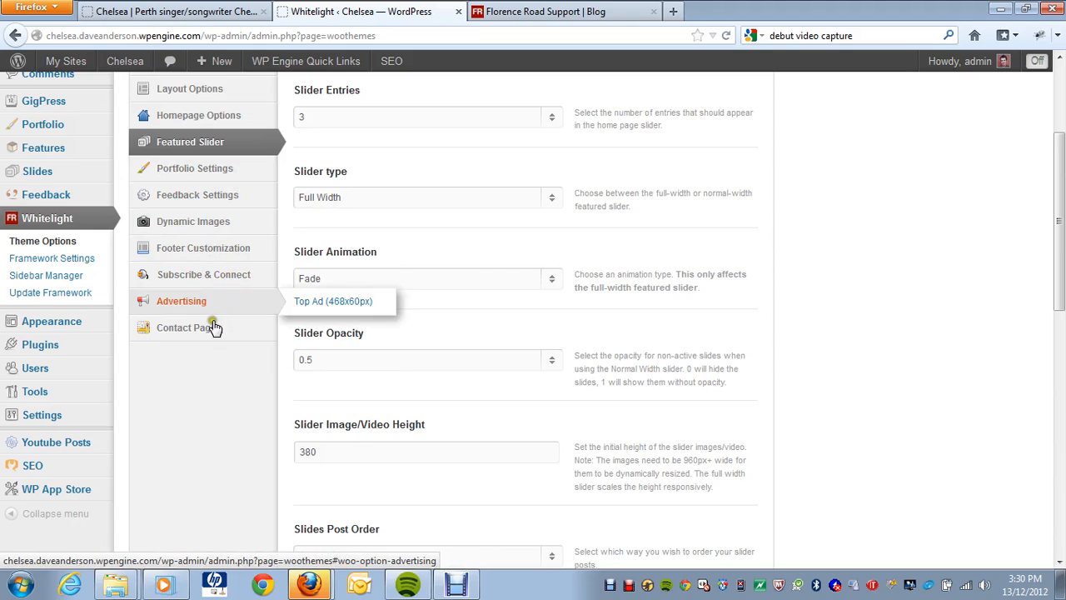
mouse_move(214, 334)
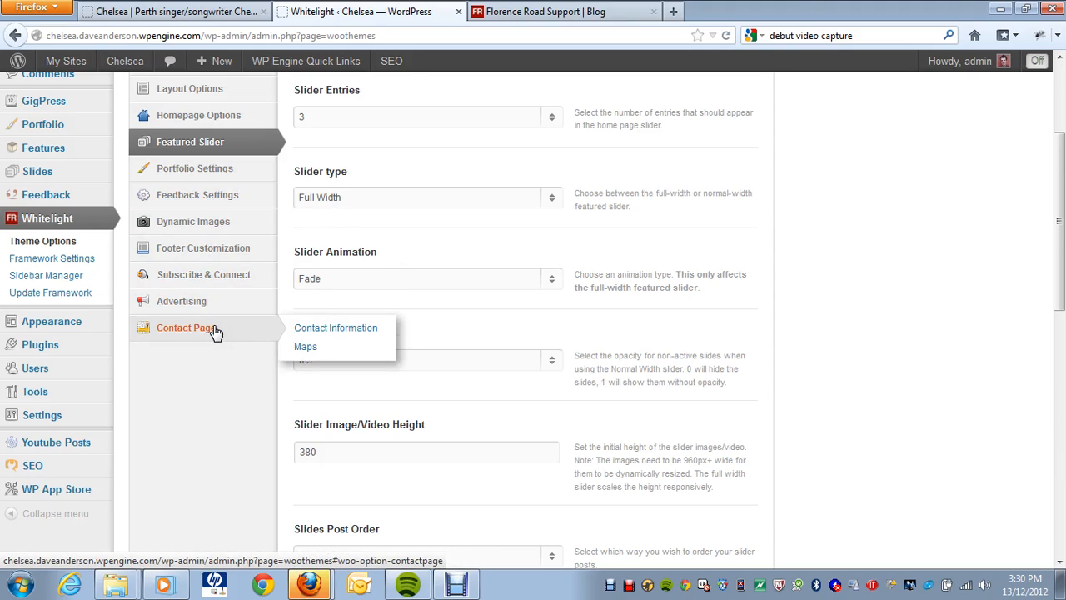
click(213, 328)
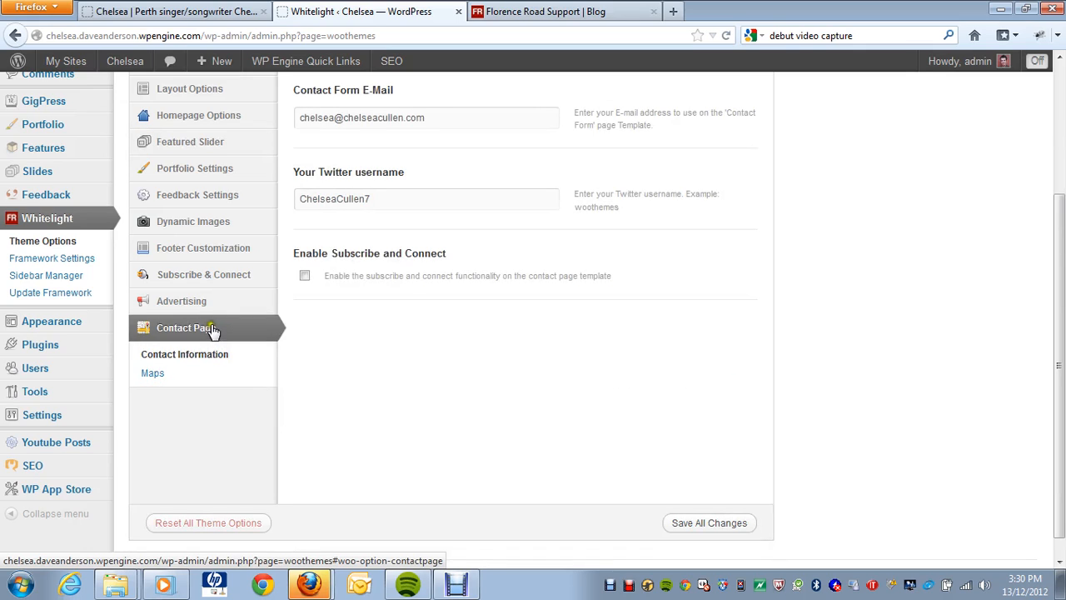
click(344, 118)
drag(435, 113, 284, 111)
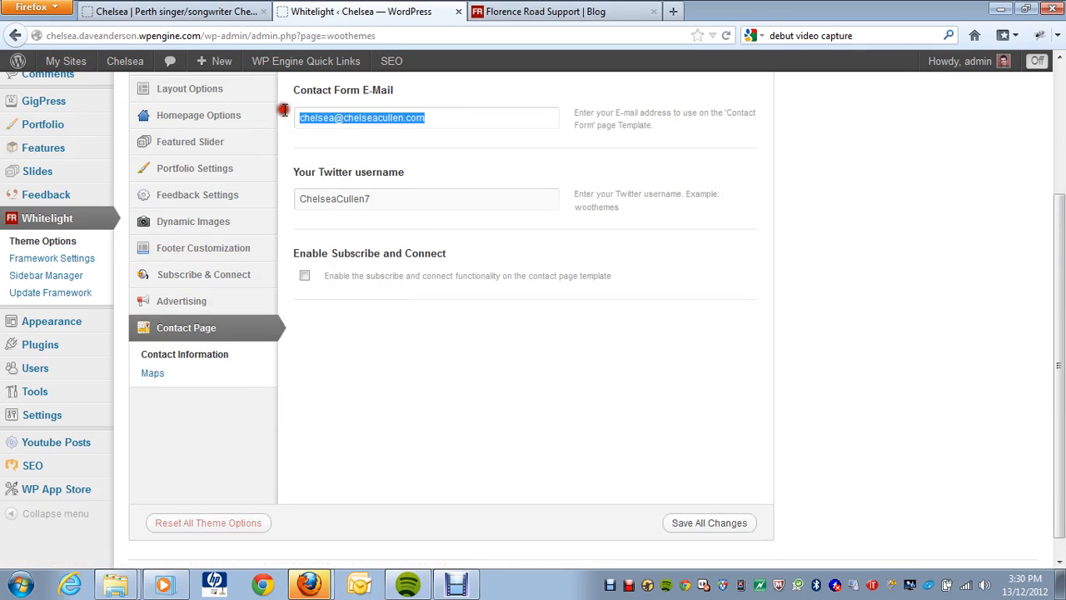
drag(380, 198, 284, 195)
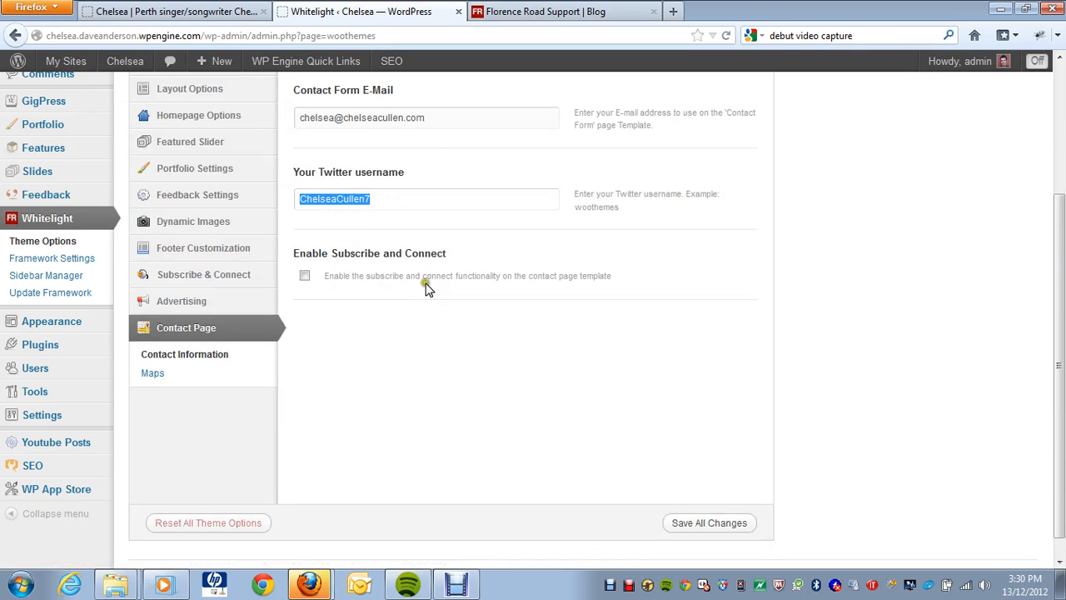
scroll(406, 323, up, 2)
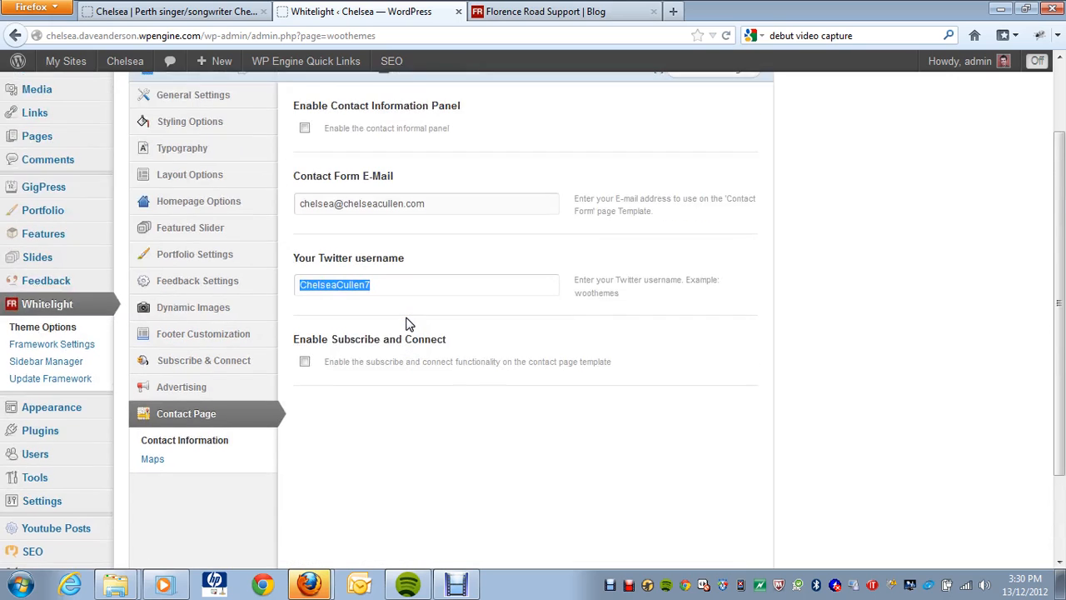
Open the Youtube Posts plugin settings and examine the video width and height values.
scroll(399, 324, down, 3)
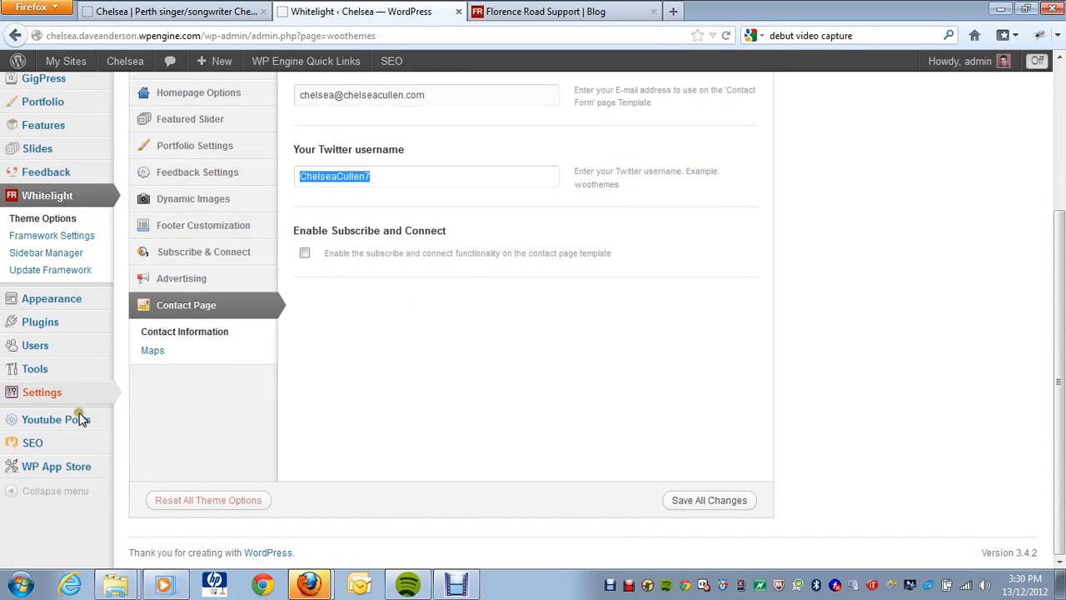
click(78, 425)
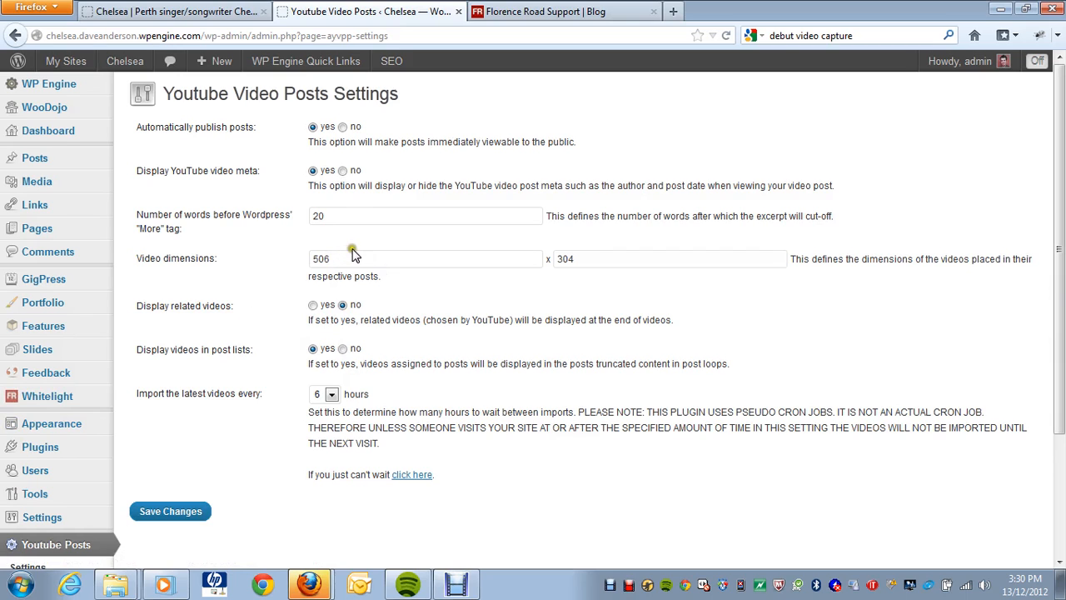
drag(355, 259, 283, 261)
drag(591, 259, 523, 263)
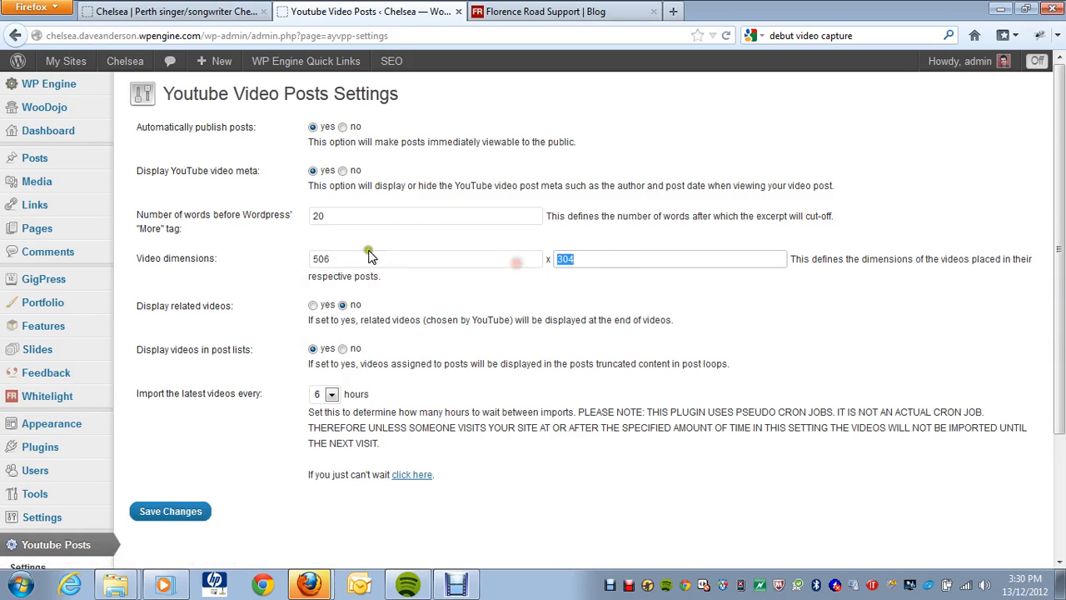
Open the Youtube Posts Channels/Playlists page and examine the existing channel's name, type and category.
scroll(91, 487, down, 3)
click(53, 433)
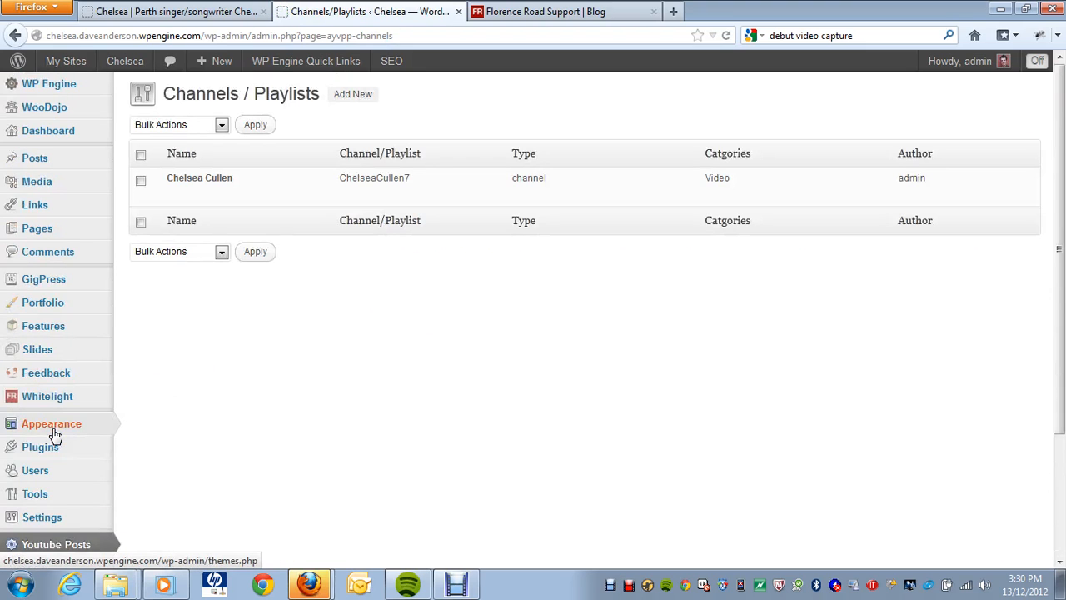
scroll(59, 475, down, 1)
scroll(58, 475, down, 1)
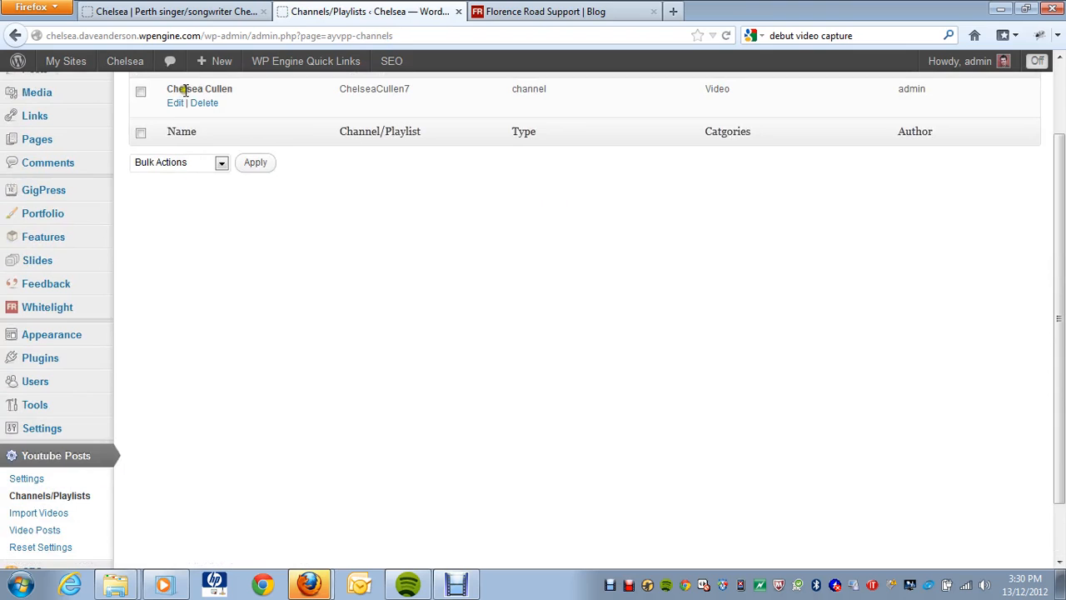
scroll(305, 179, up, 2)
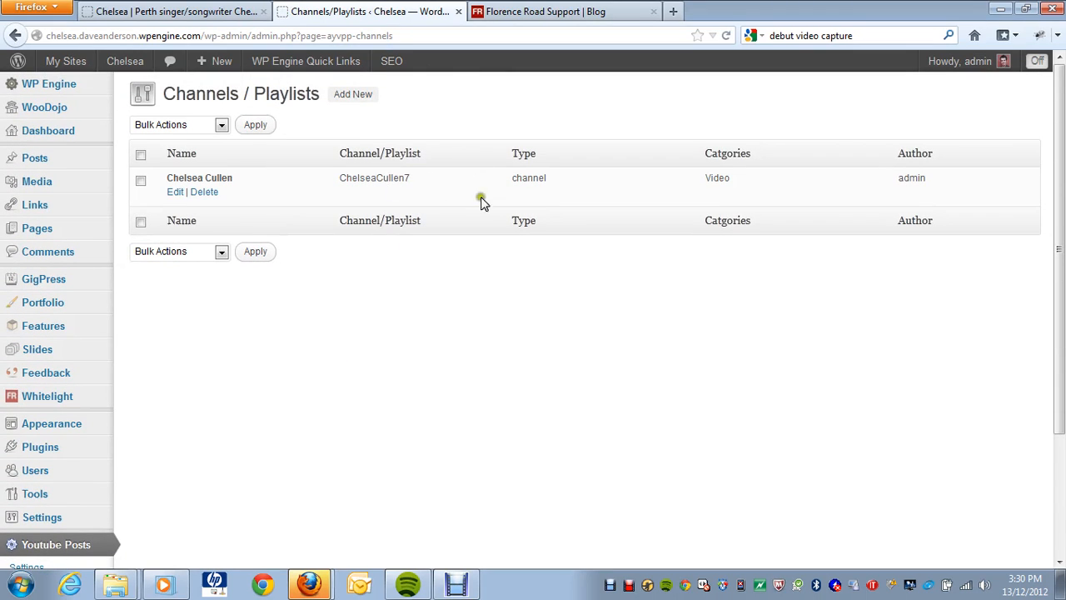
scroll(488, 264, down, 4)
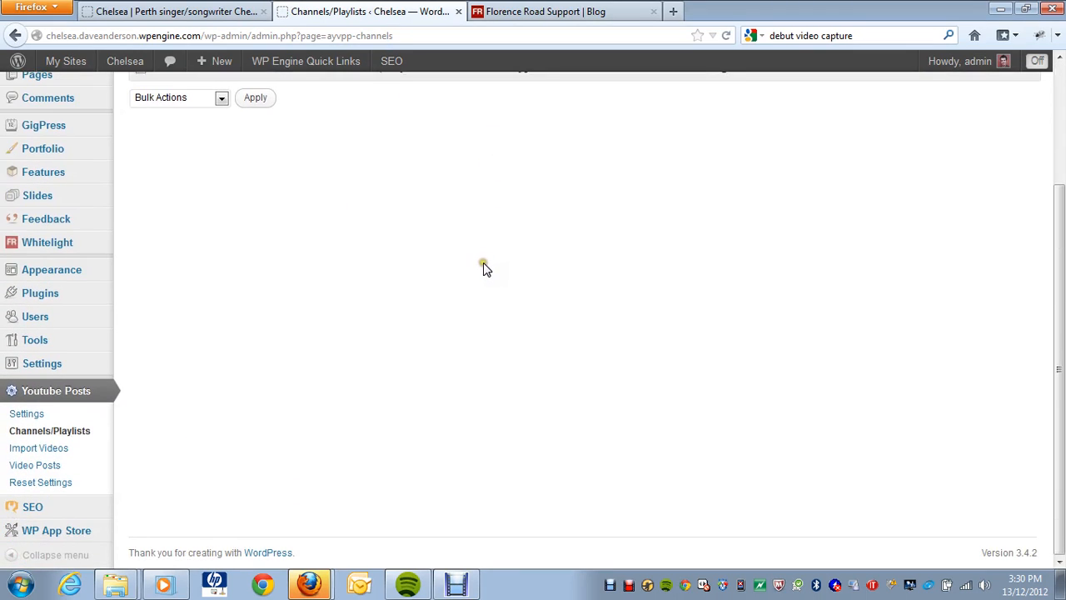
scroll(487, 266, up, 4)
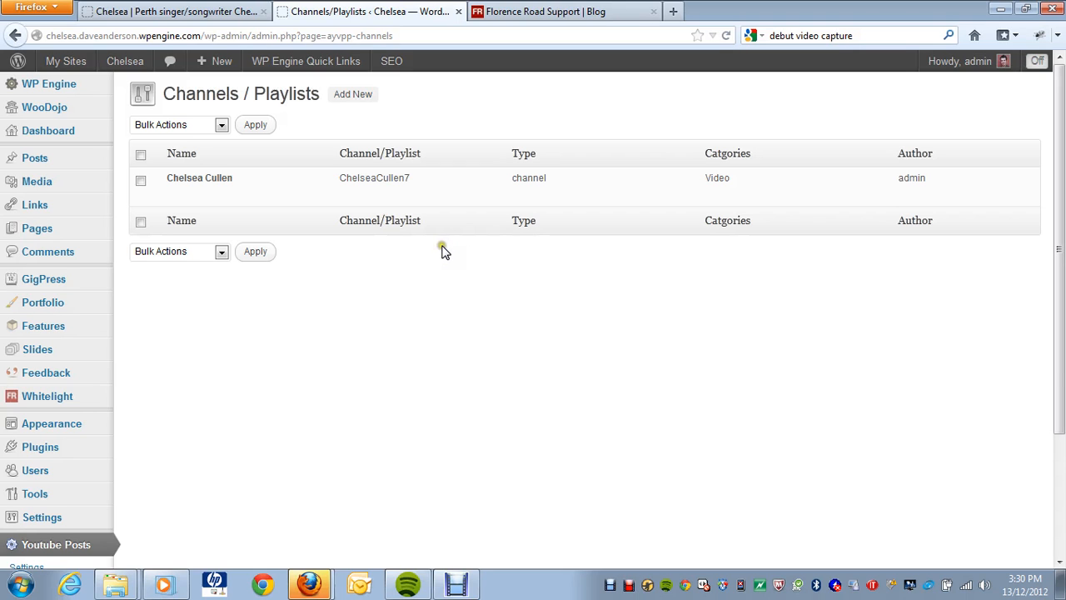
Switch to the Florence Road Support site and look through the video tutorial posts on its blog.
click(561, 13)
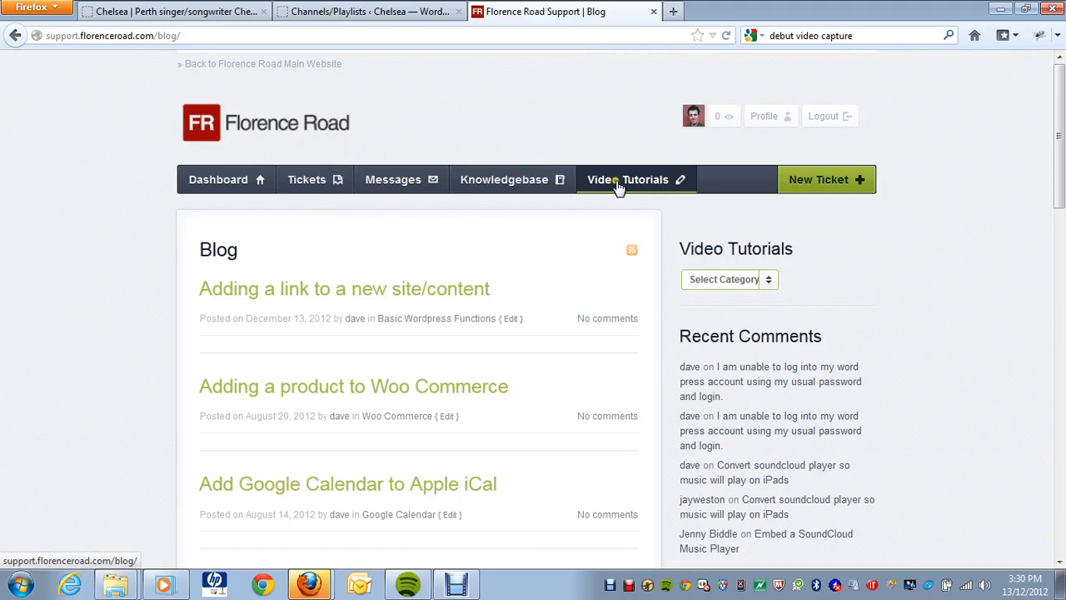
scroll(493, 228, down, 5)
scroll(495, 226, up, 3)
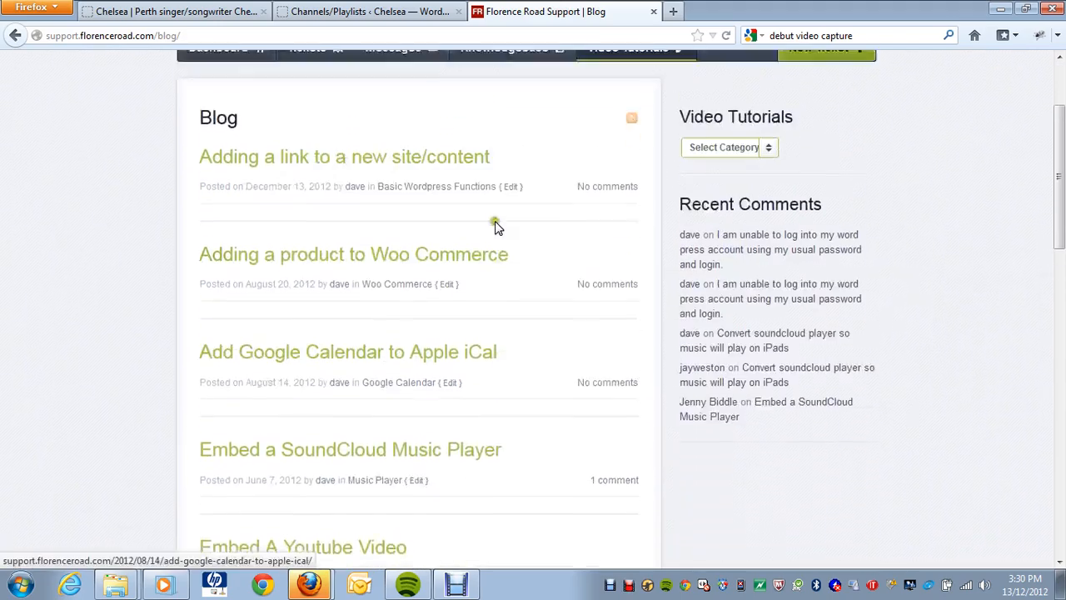
scroll(397, 330, down, 7)
Open the support site's Knowledgebase and view the articles in the Gigpress category.
scroll(393, 330, up, 7)
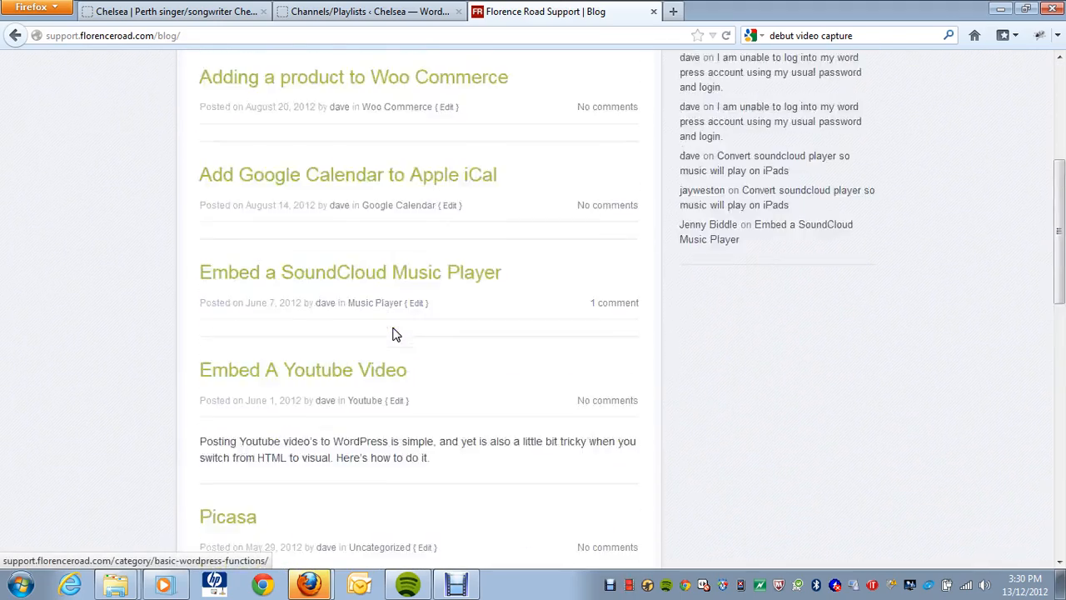
click(528, 97)
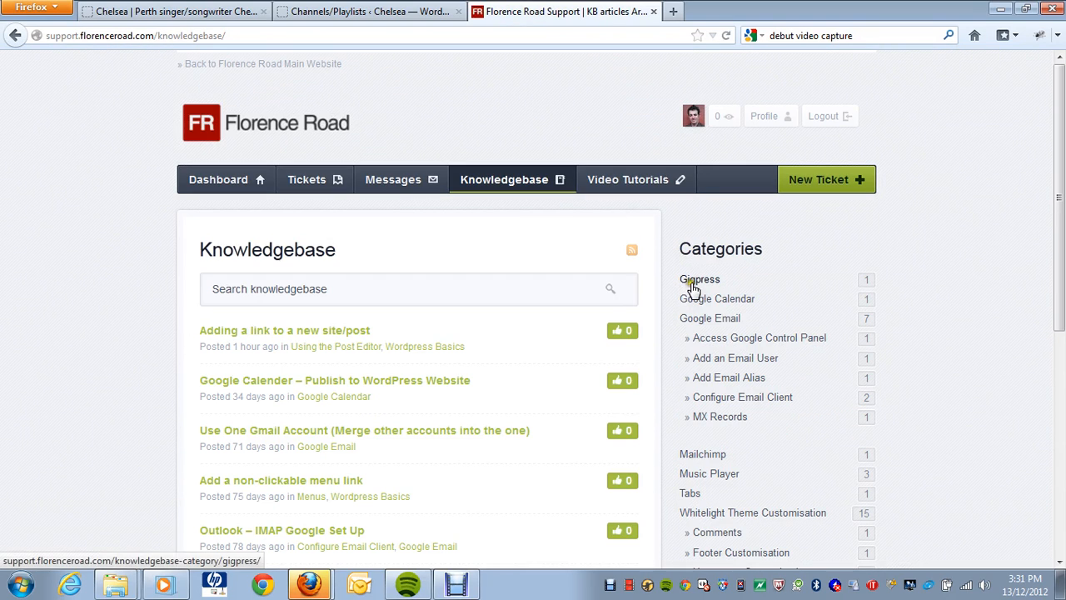
click(693, 288)
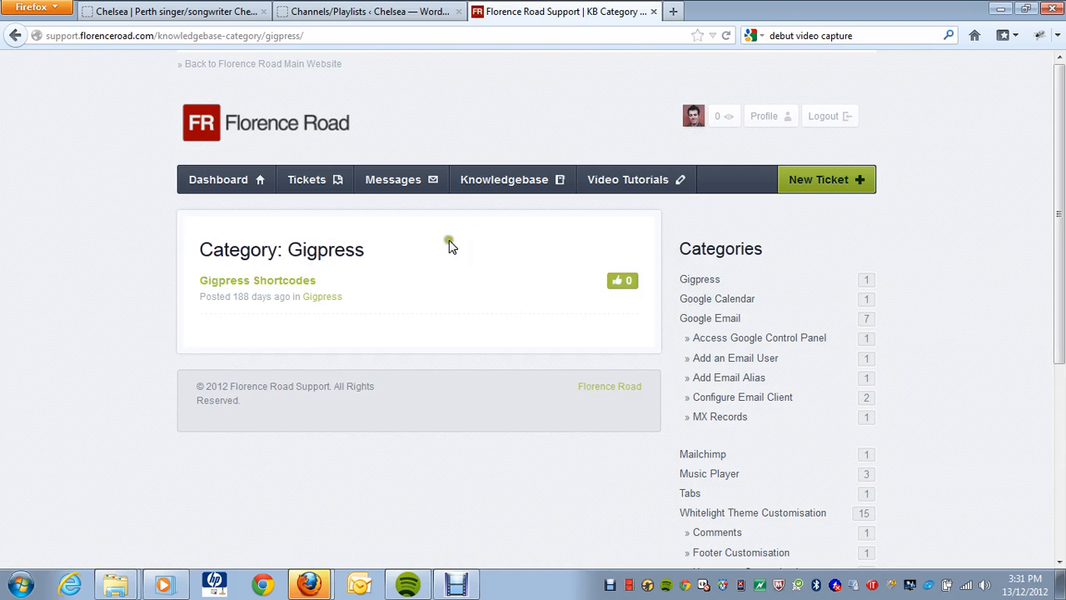
Return to the Video Tutorials page, skim its posts and examine the available tutorial categories.
click(626, 199)
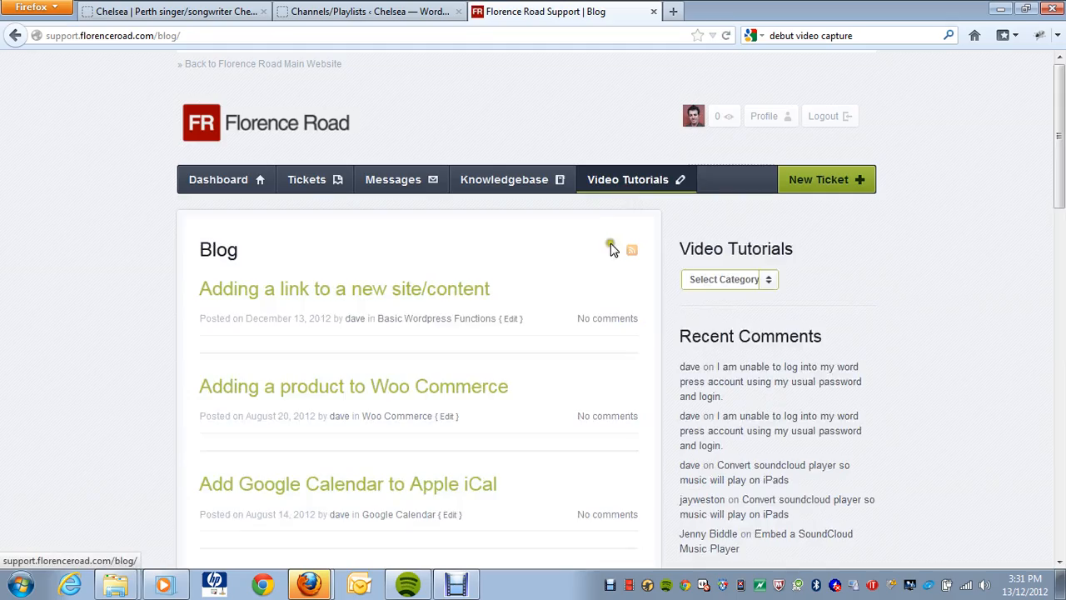
scroll(609, 248, down, 4)
scroll(545, 254, down, 5)
scroll(569, 249, up, 10)
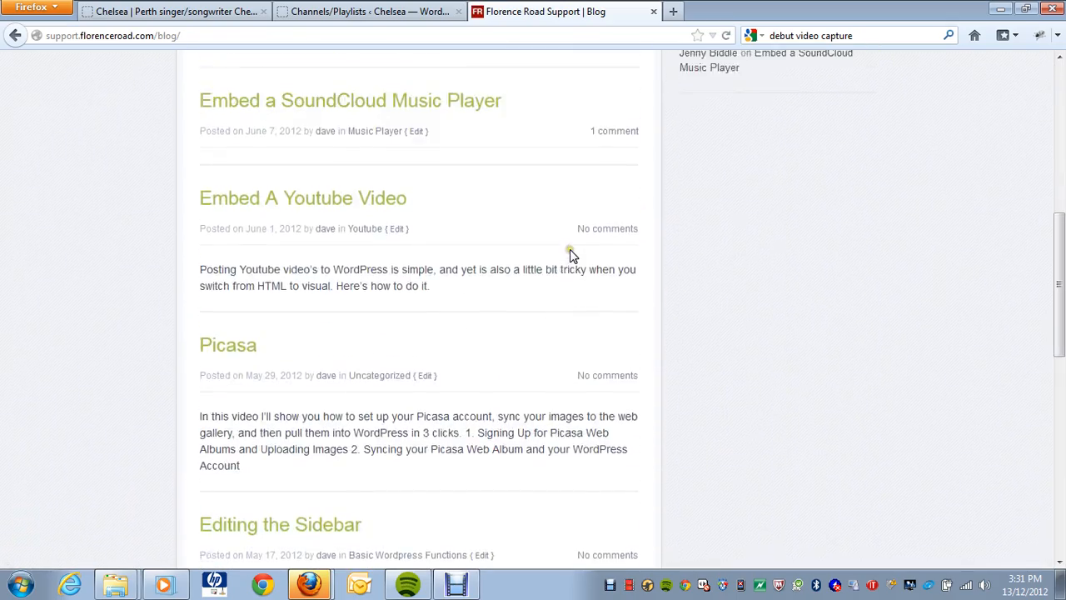
scroll(638, 316, down, 5)
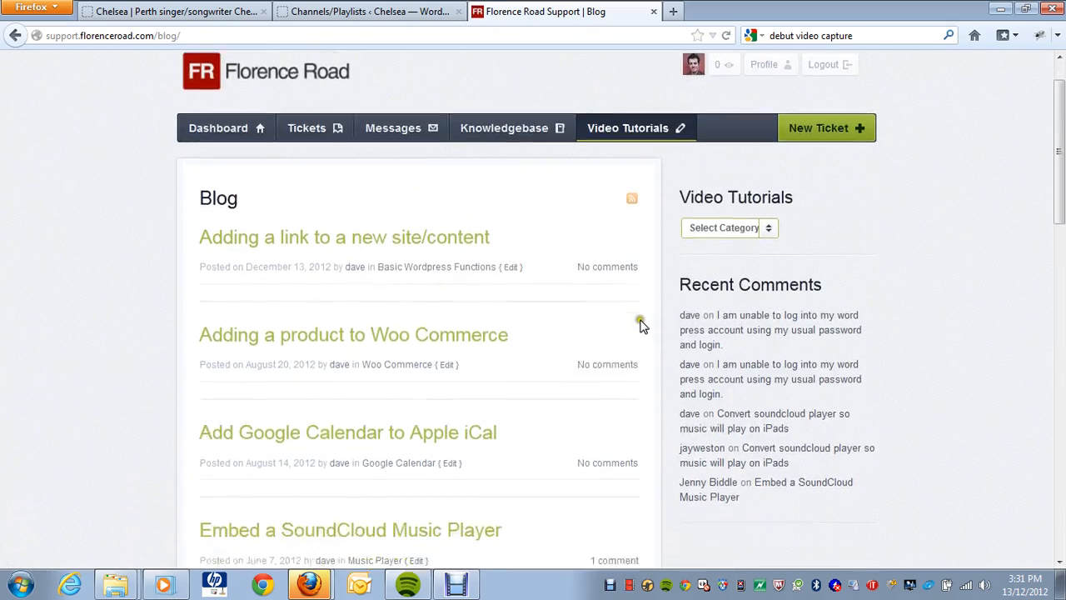
scroll(658, 300, up, 6)
click(699, 279)
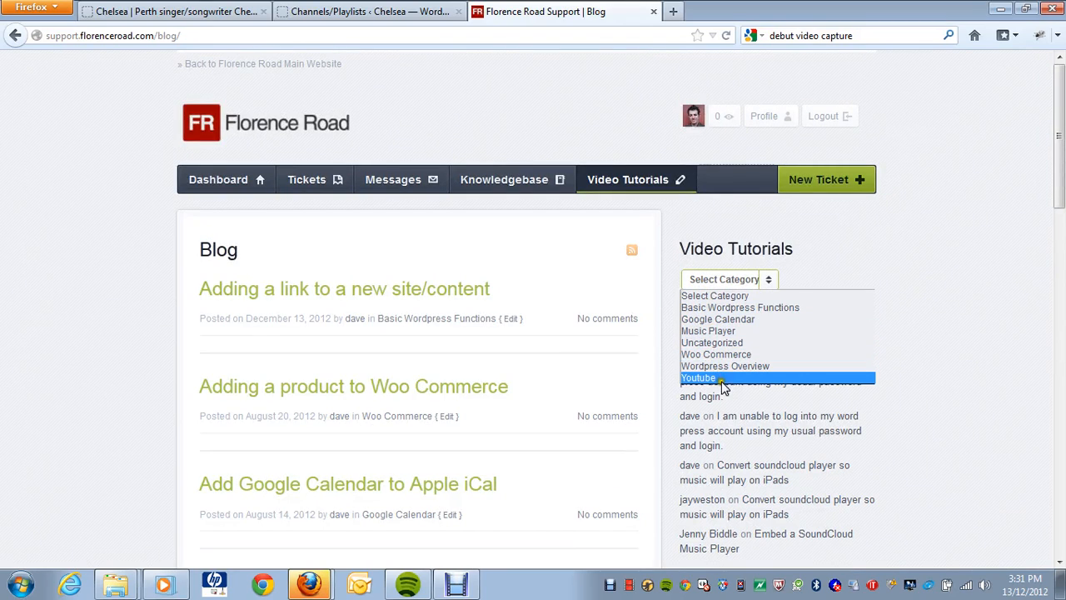
click(900, 456)
Look through the full list of video tutorials down to the basic WordPress posts and reload the Video Tutorials page.
scroll(504, 372, down, 3)
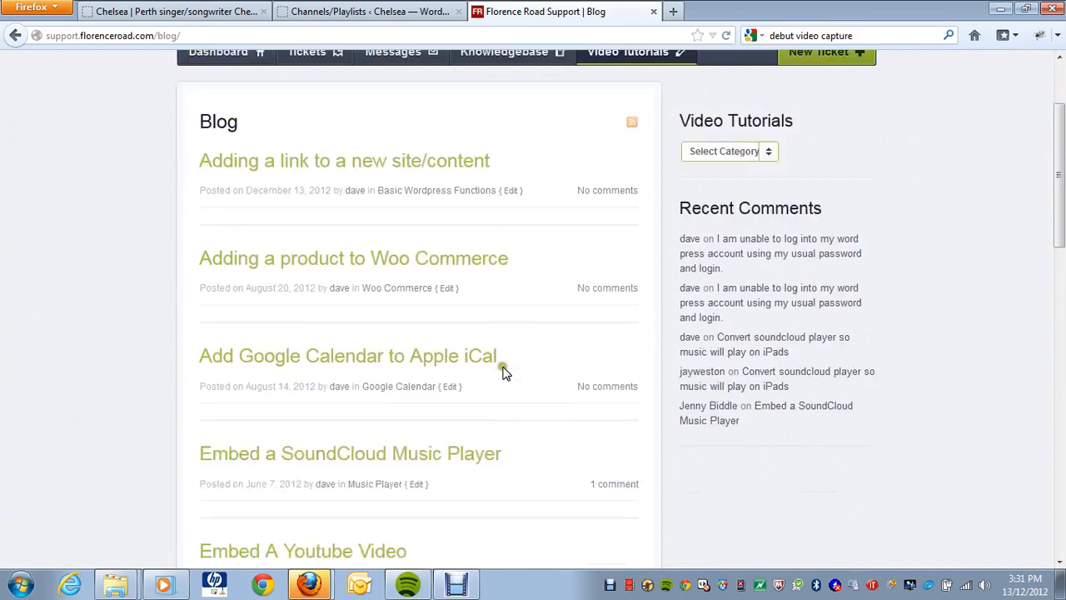
scroll(504, 372, down, 14)
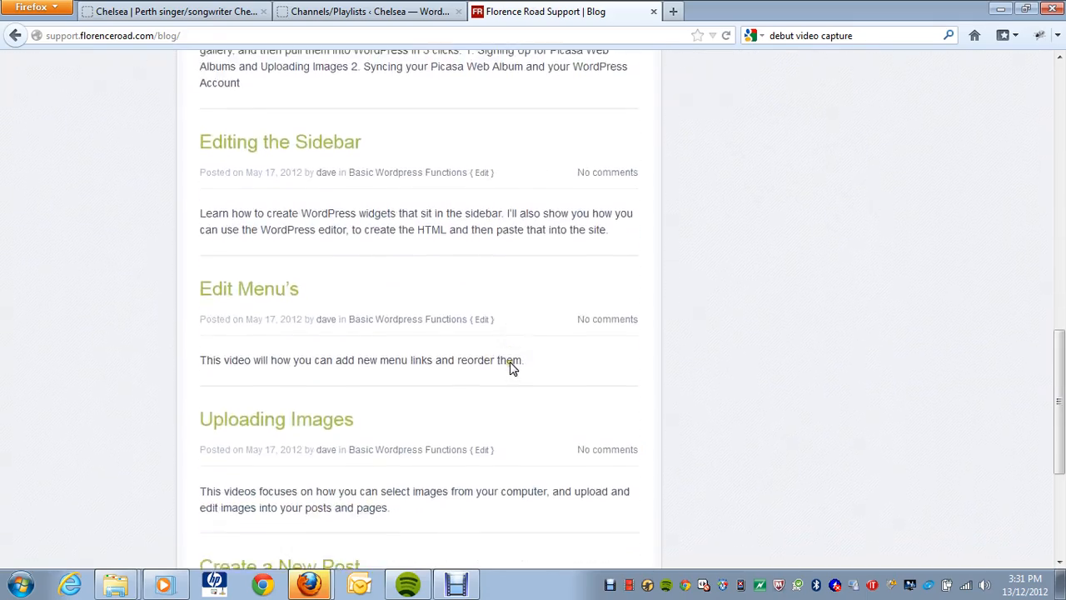
scroll(510, 361, down, 7)
scroll(423, 379, up, 4)
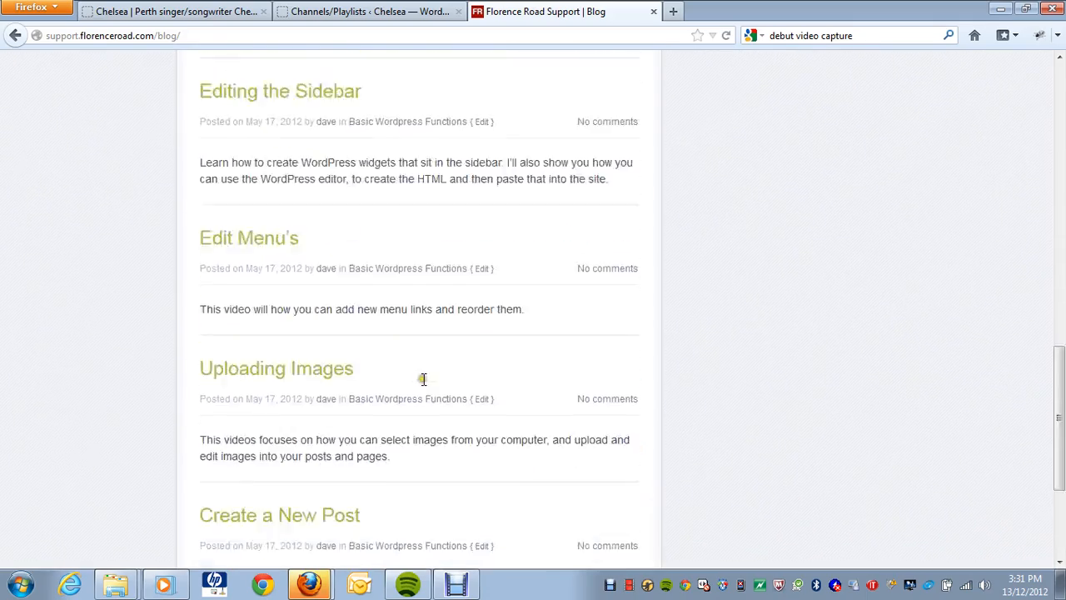
scroll(423, 378, up, 10)
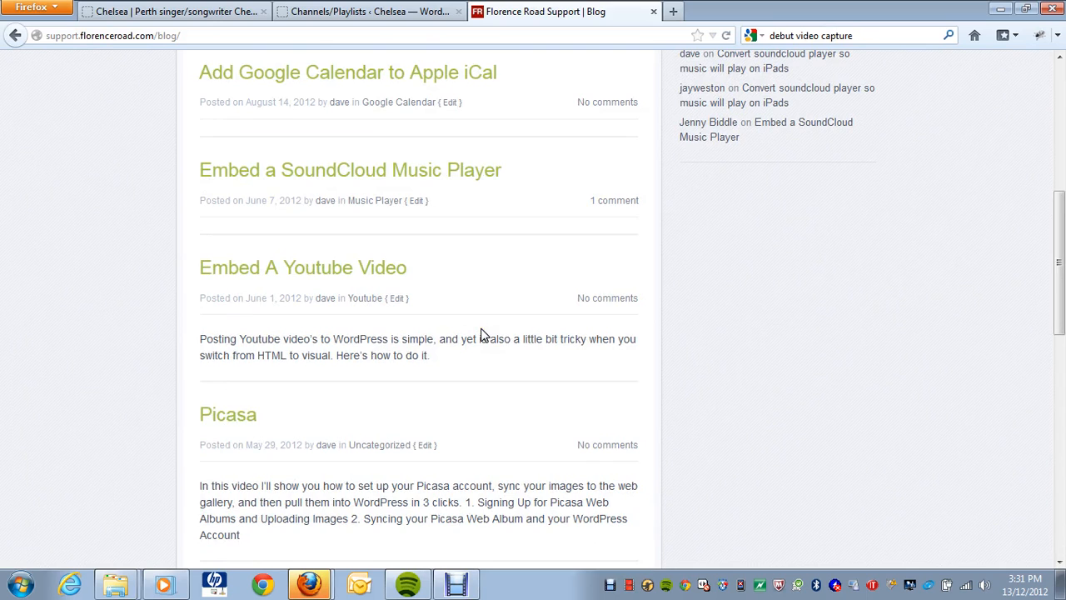
scroll(482, 335, up, 8)
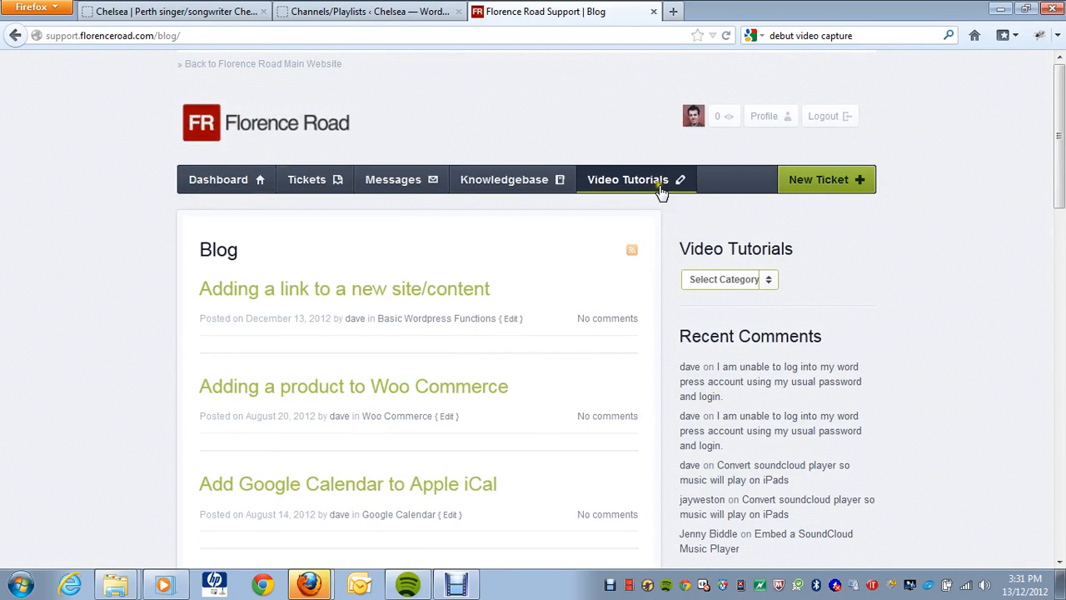
click(650, 182)
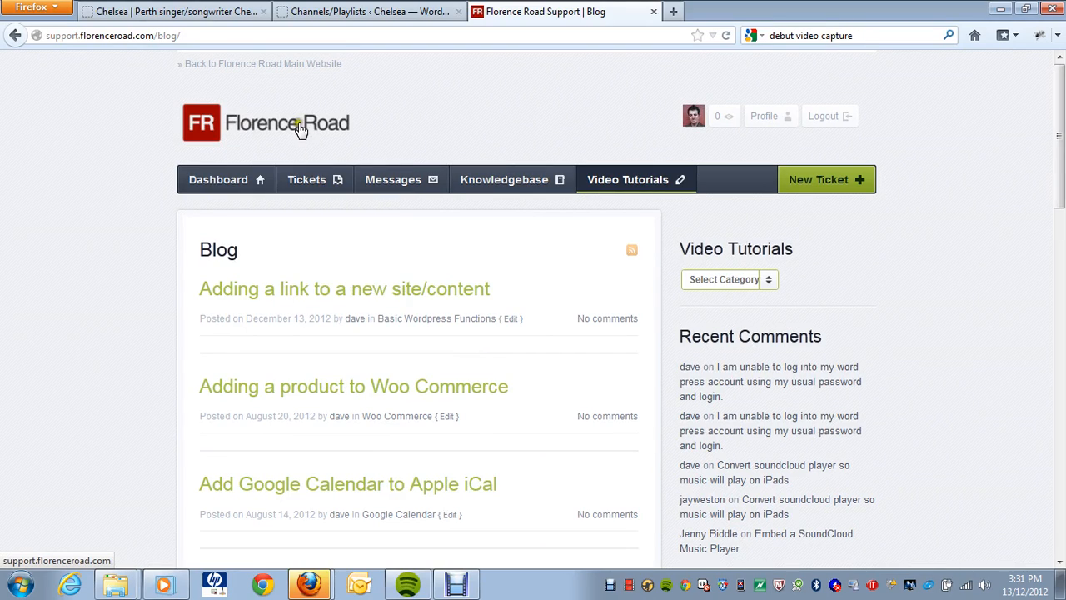
Open the support site's Tickets page and view the new tickets.
click(315, 183)
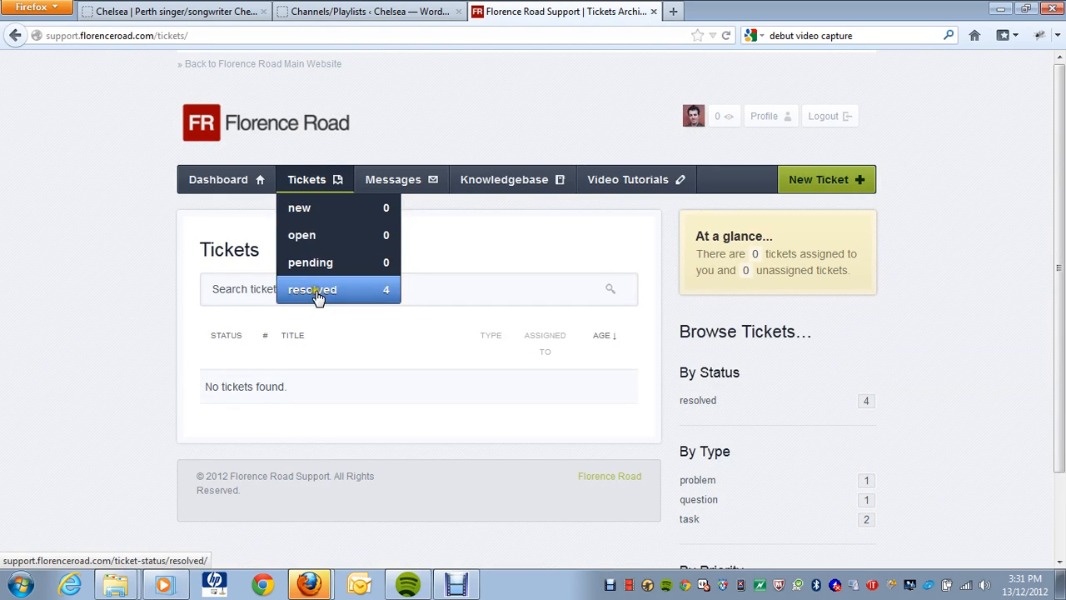
click(326, 216)
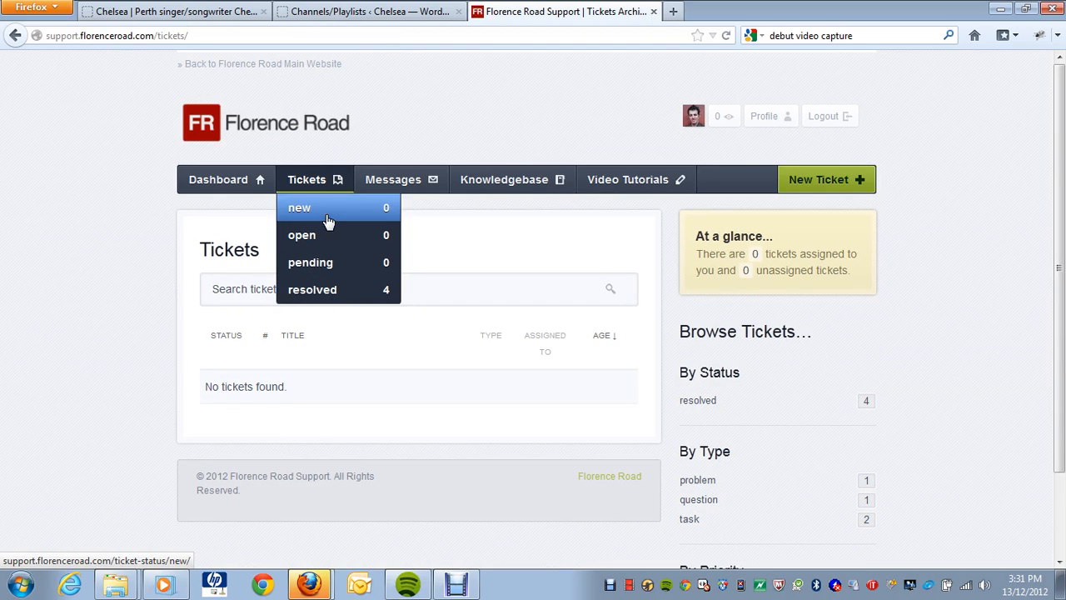